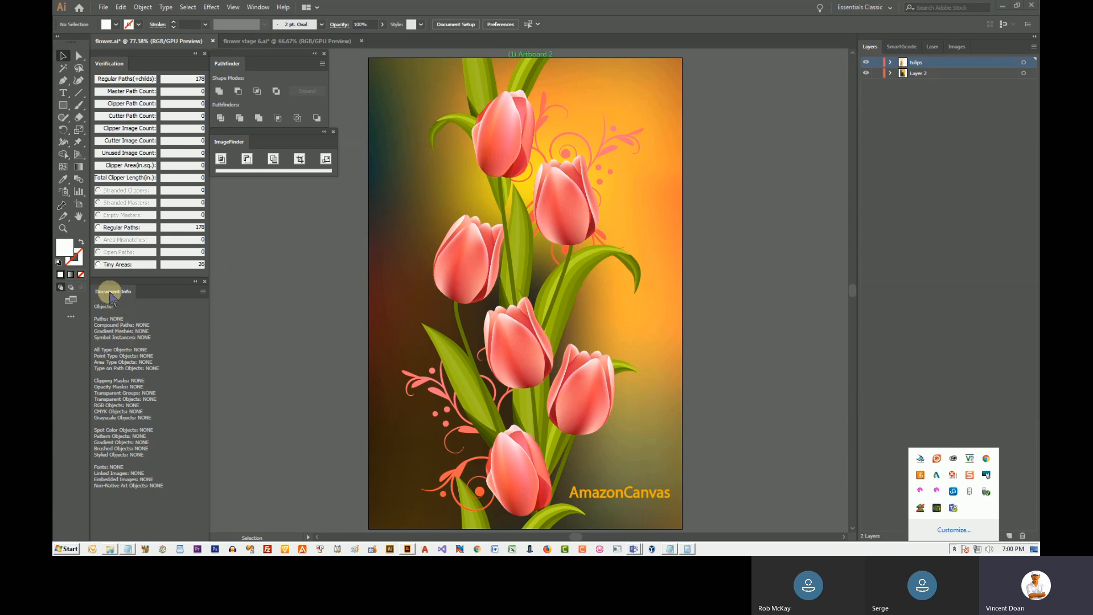
Step: Examine the document information for a tulip, the swirl group, the background clip group and the AmazonCanvas text
click(203, 292)
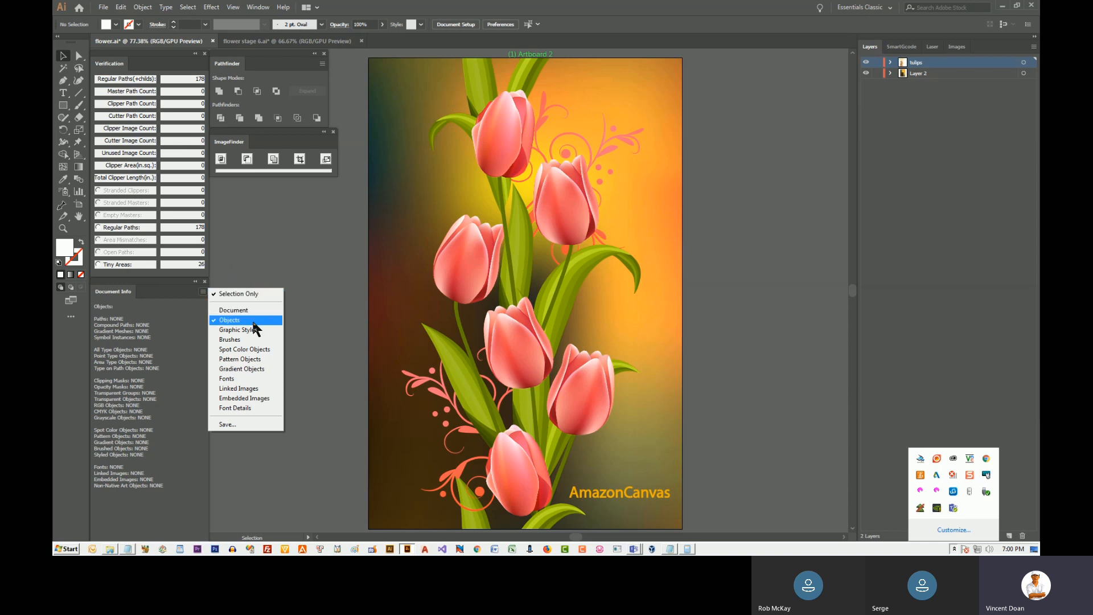
click(157, 312)
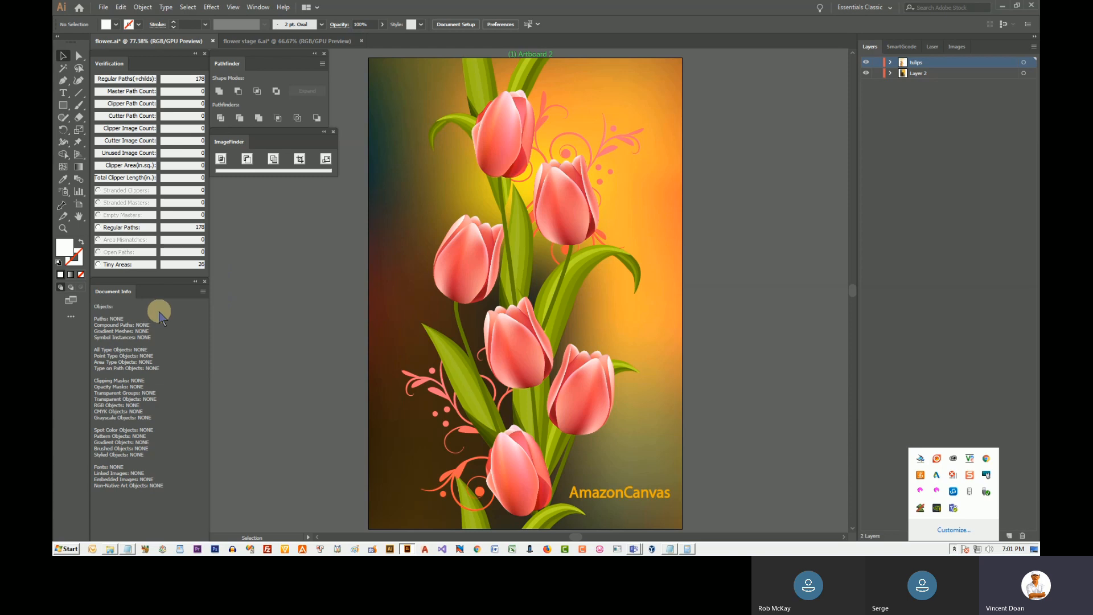
click(501, 143)
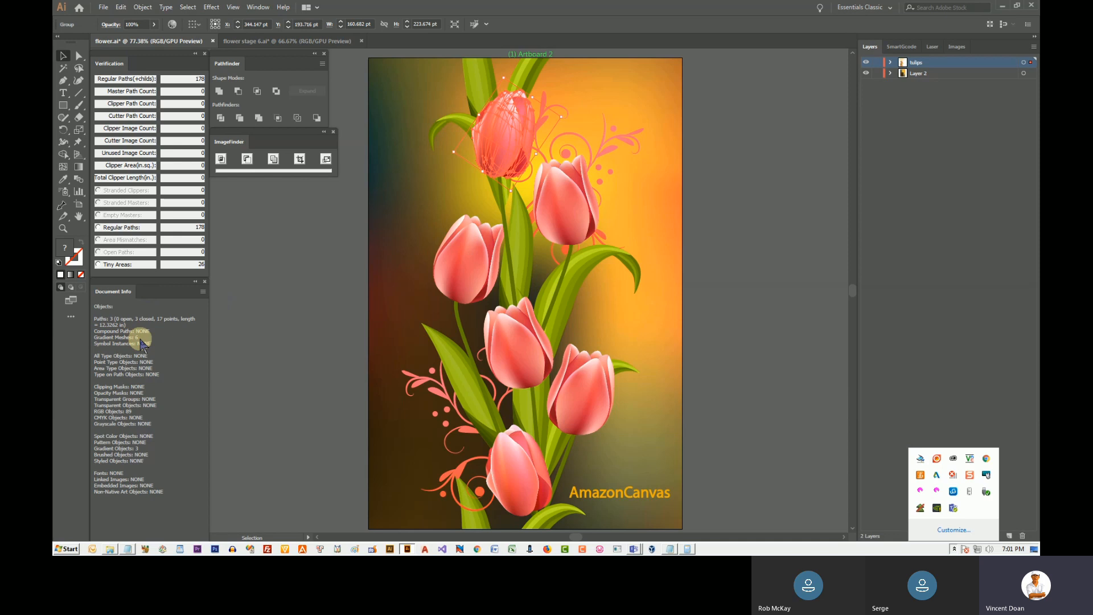
click(606, 156)
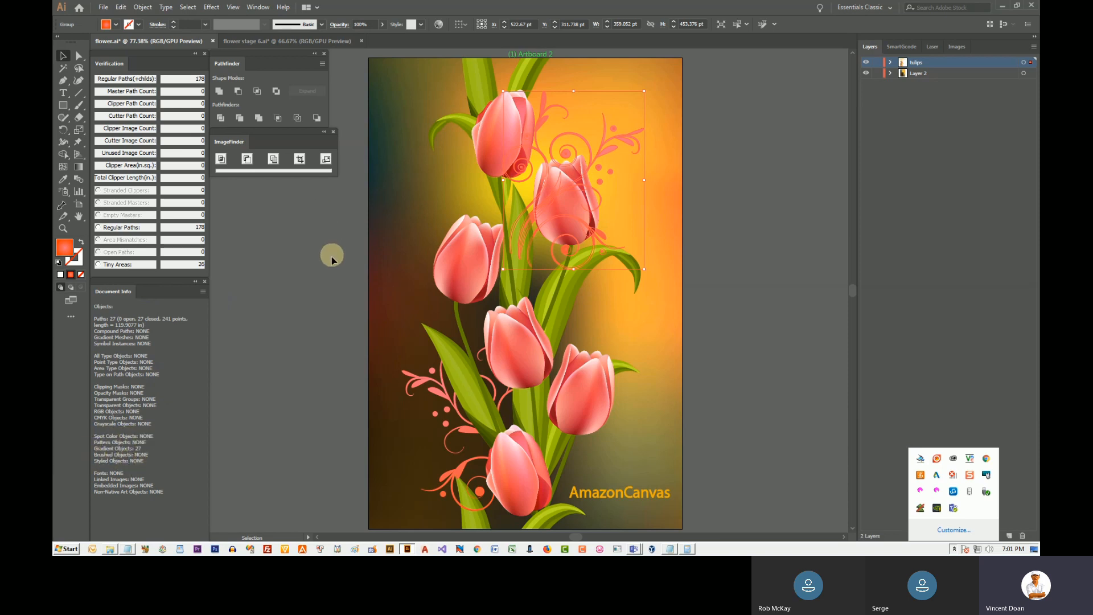
click(391, 206)
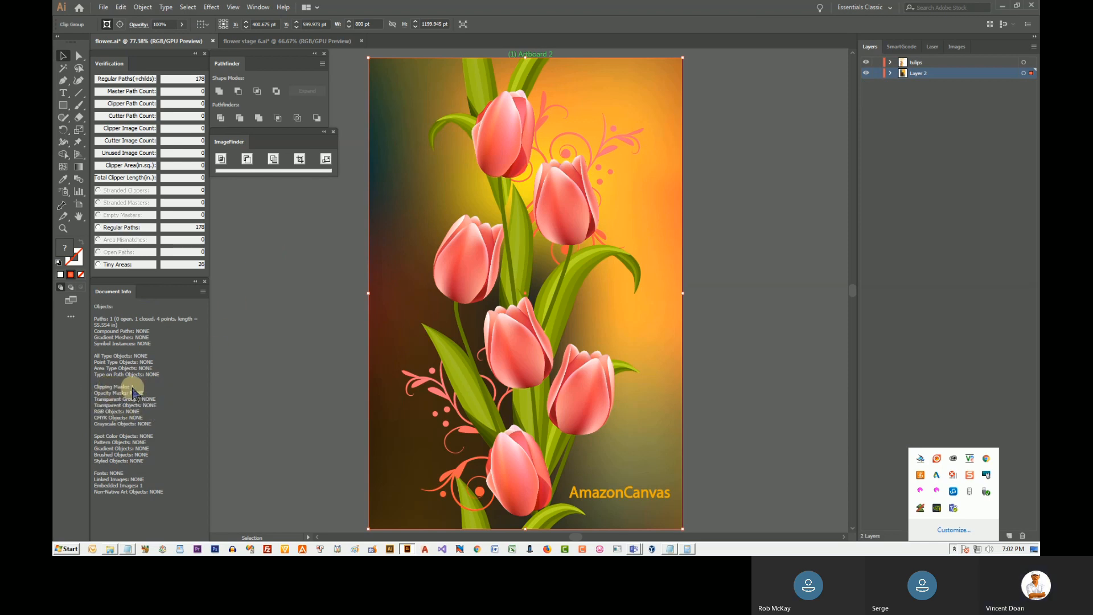
click(614, 496)
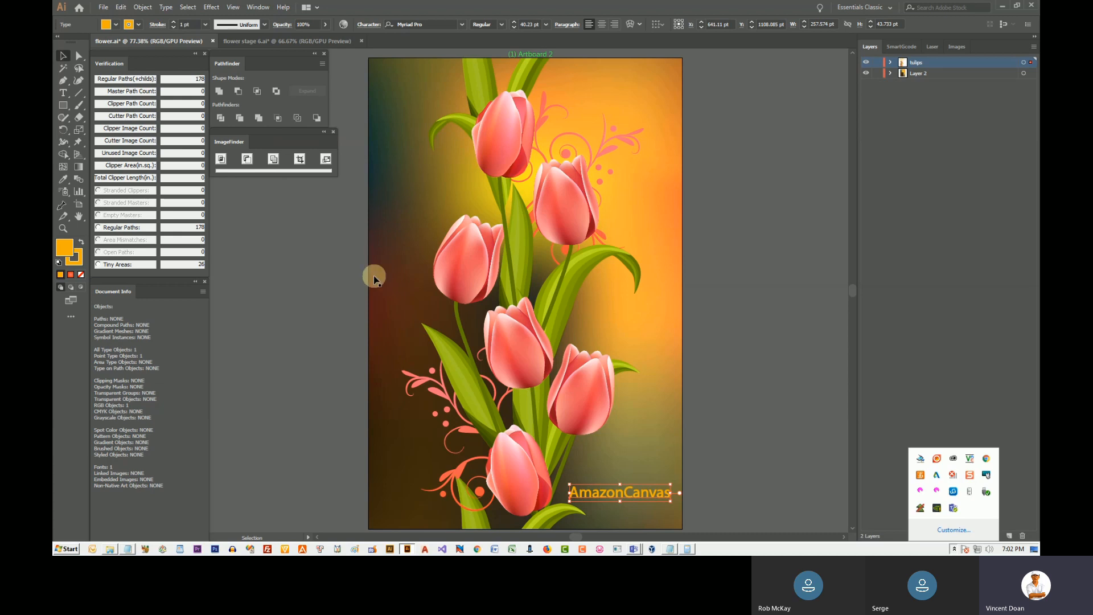
Step: Try moving the large lower leaf group across the tulips, and undo the move
drag(465, 269, 540, 367)
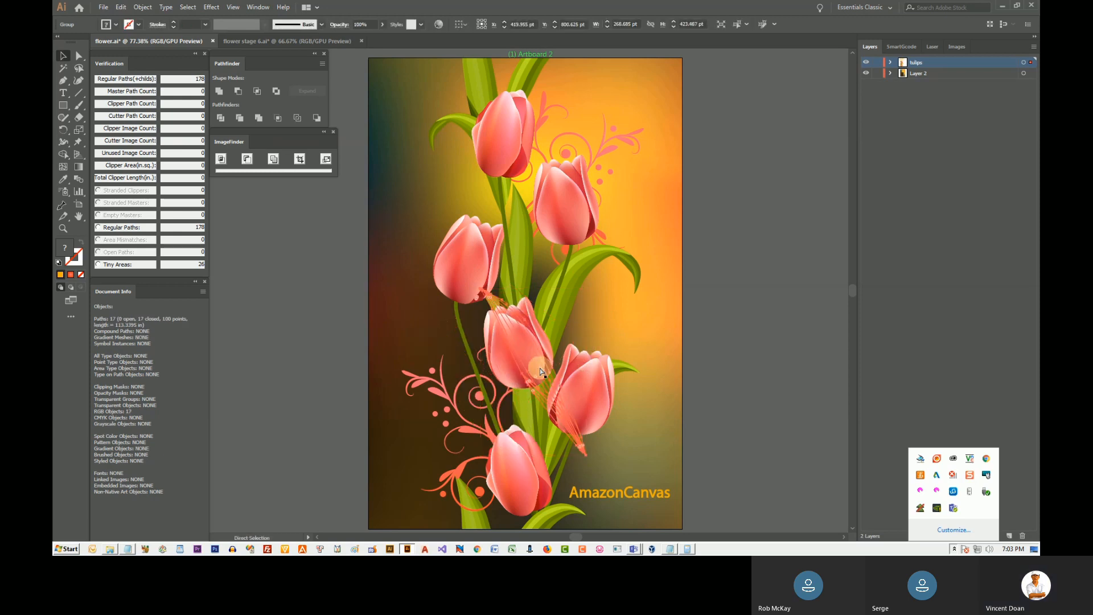
key(ctrl+z)
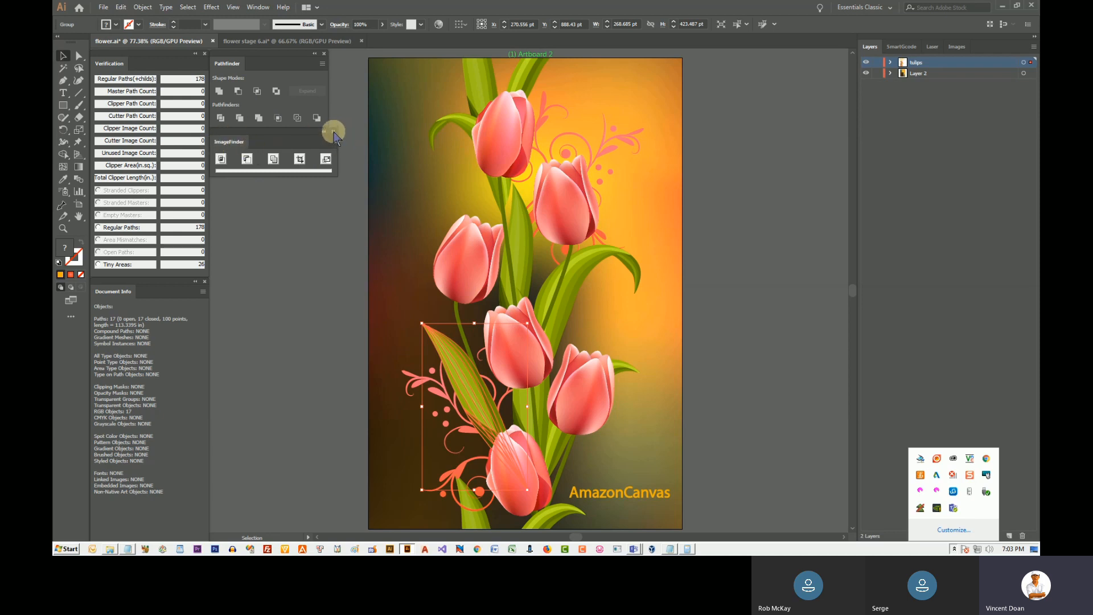
Step: Close the ImageFinder panel and place a copy of the entire artwork directly beside the original artboard
click(335, 135)
click(305, 237)
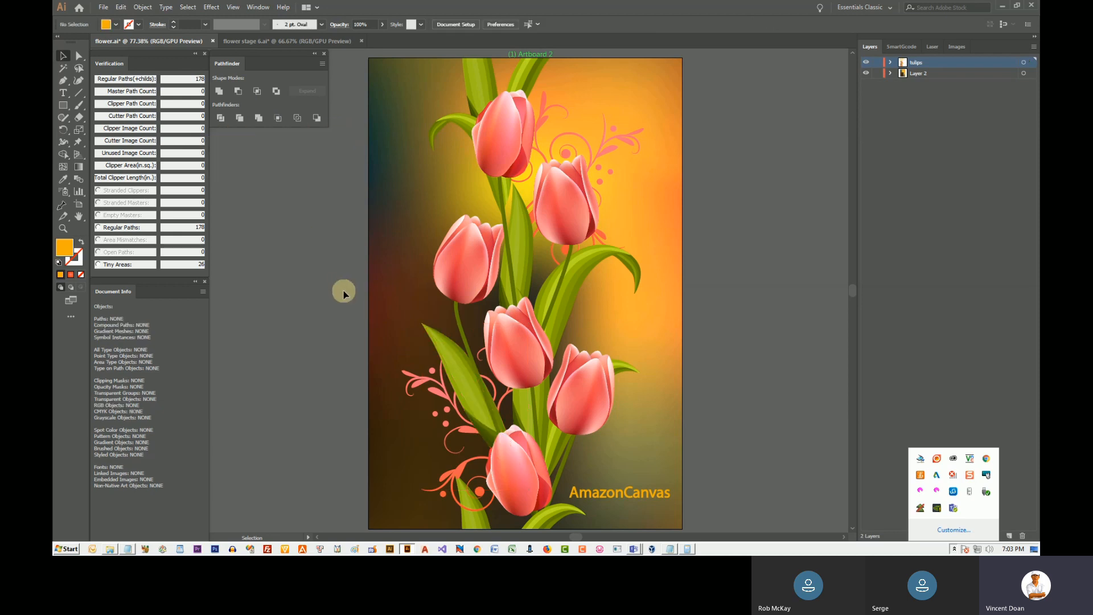
scroll(691, 517, down, 1)
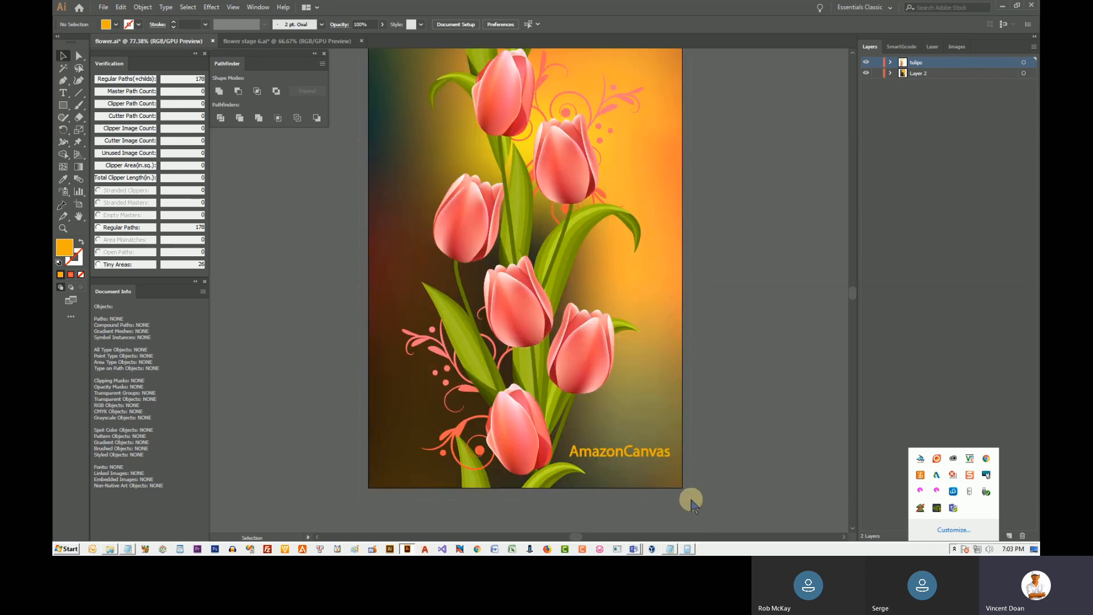
key(ctrl+a)
scroll(295, 409, down, 1)
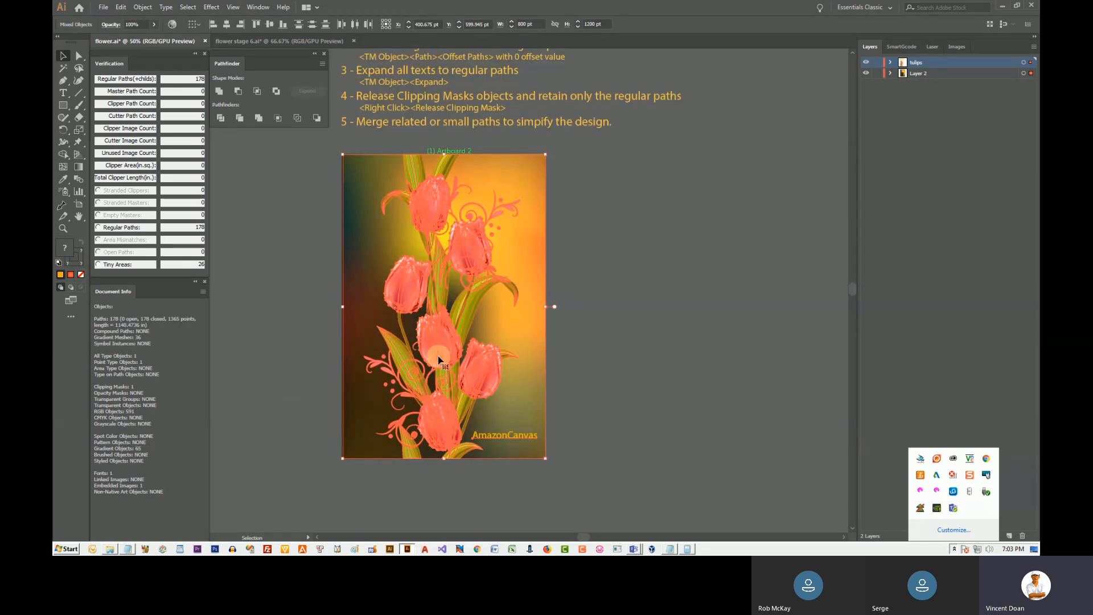
scroll(439, 358, down, 1)
drag(438, 358, 649, 357)
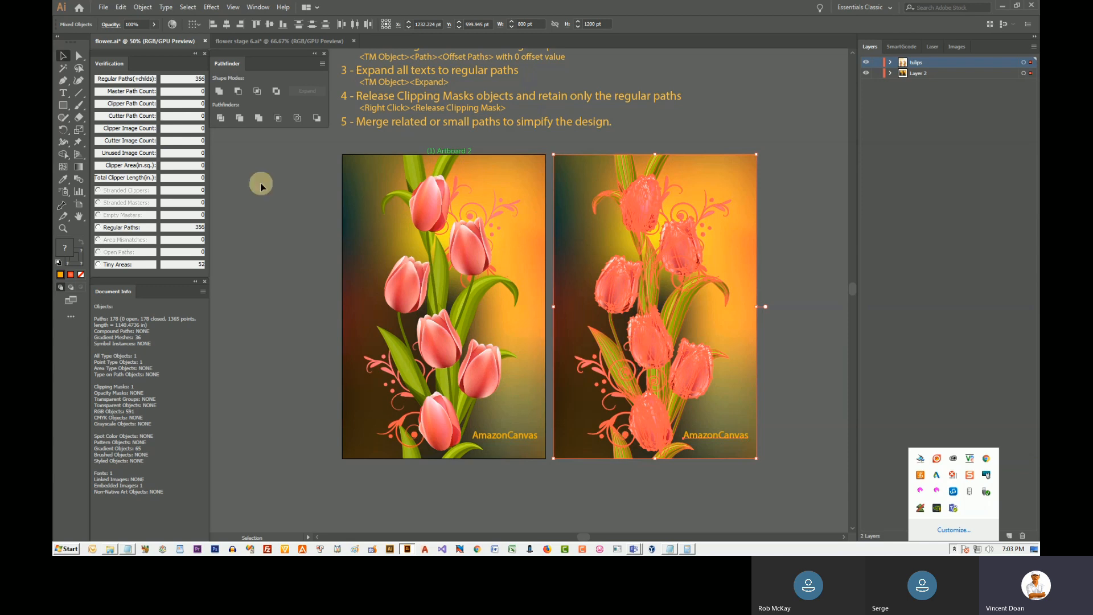
Step: Rasterize the copied artwork in RGB at Screen (72 ppi) with a white background, and move the image clear of the original artboard
click(142, 7)
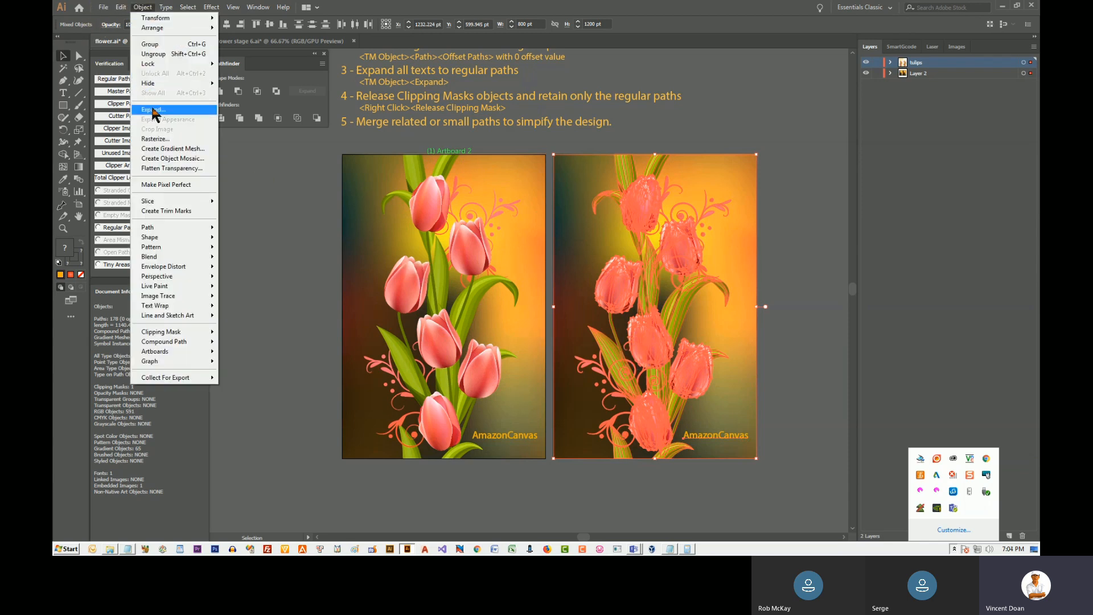
click(156, 139)
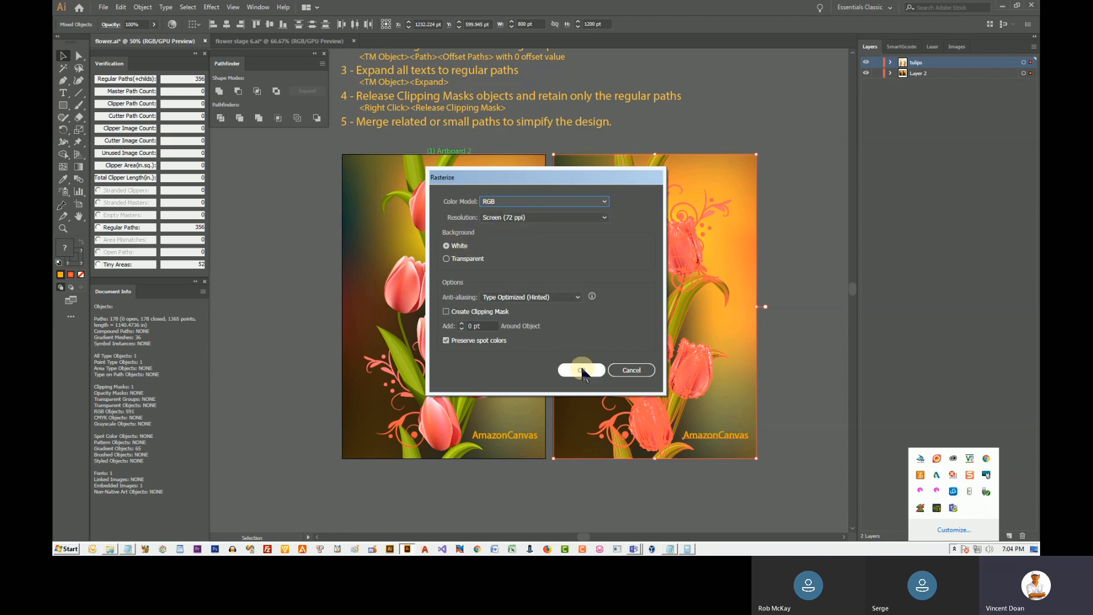
click(605, 218)
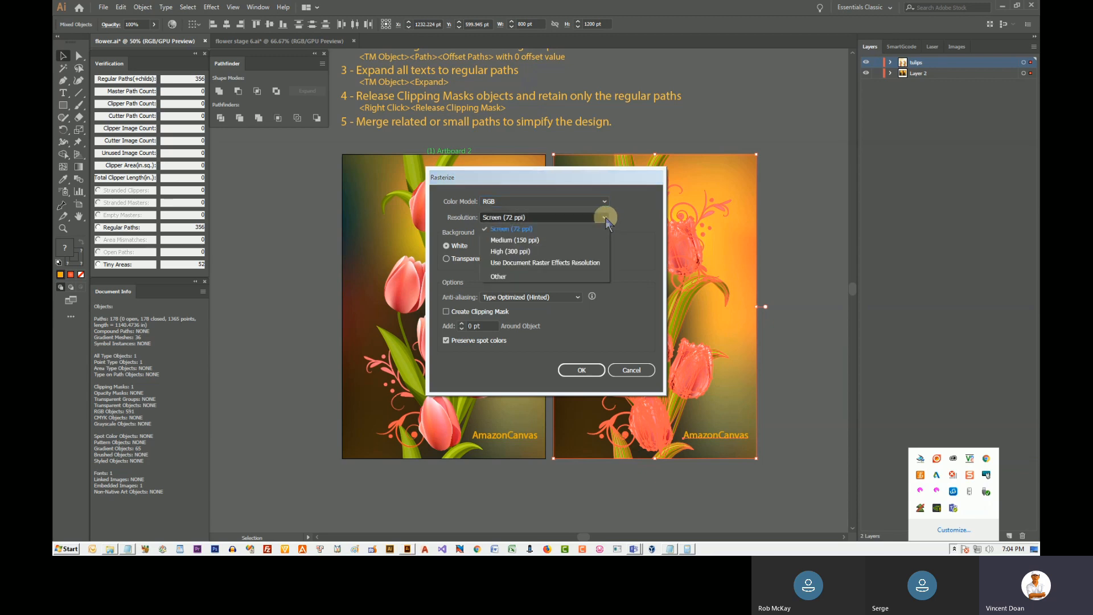
click(563, 229)
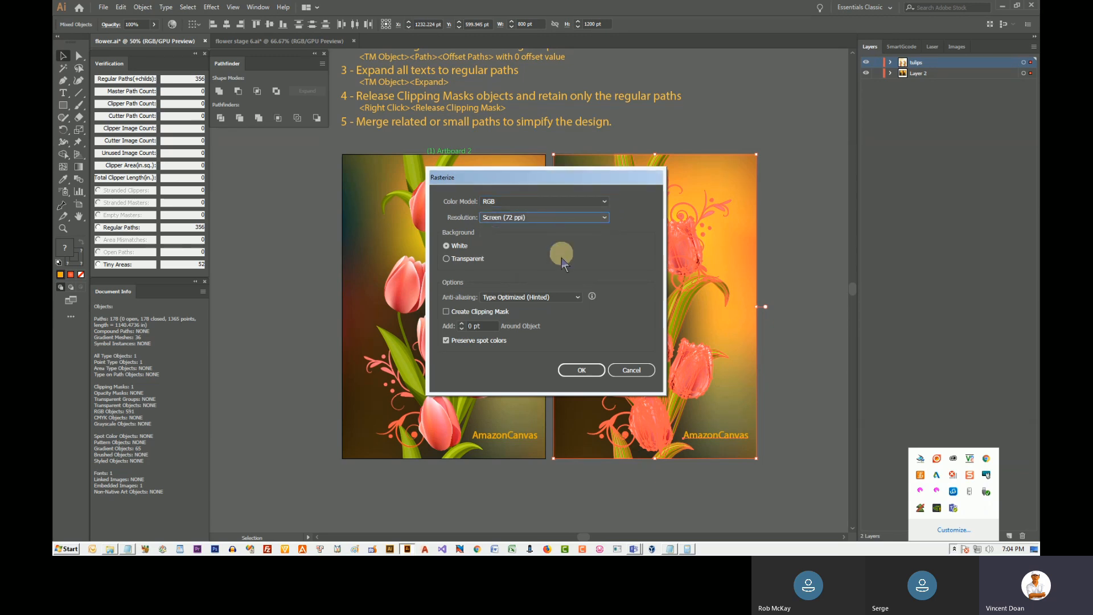
click(579, 371)
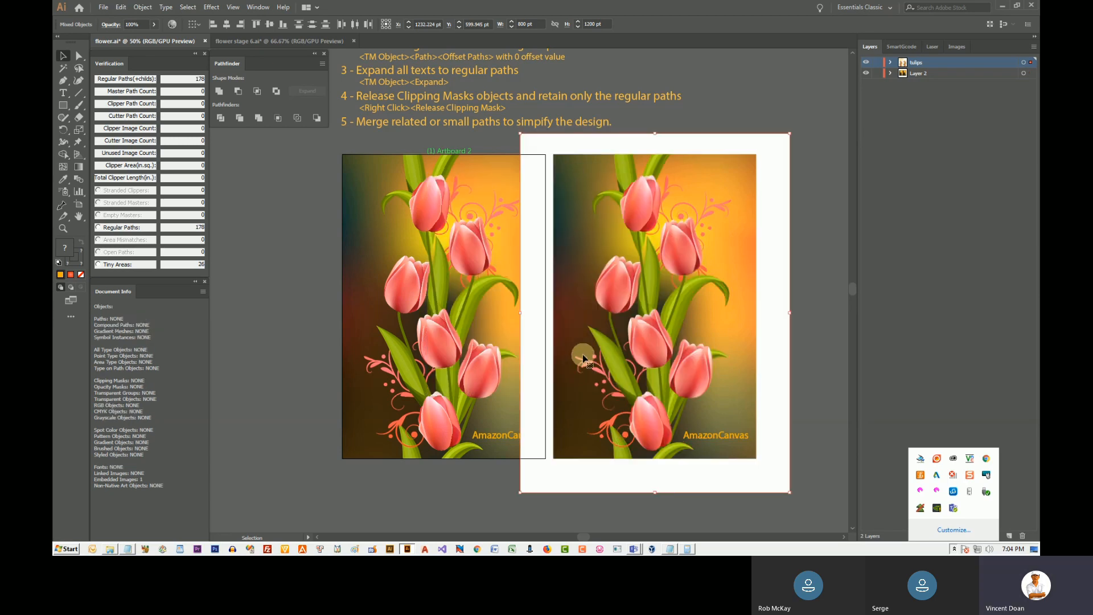
drag(608, 342, 642, 339)
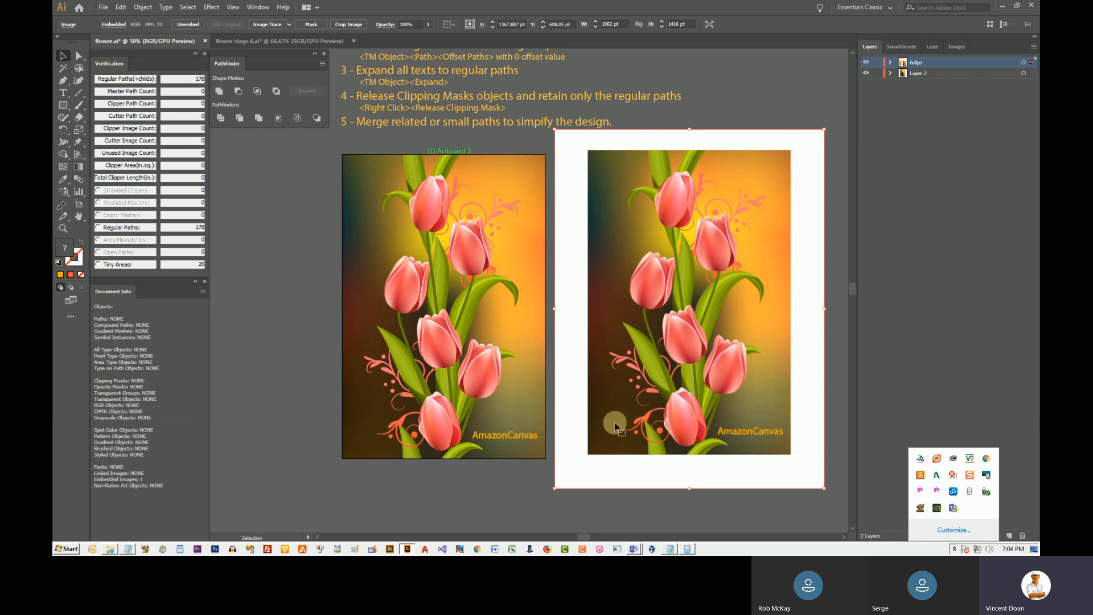
click(817, 104)
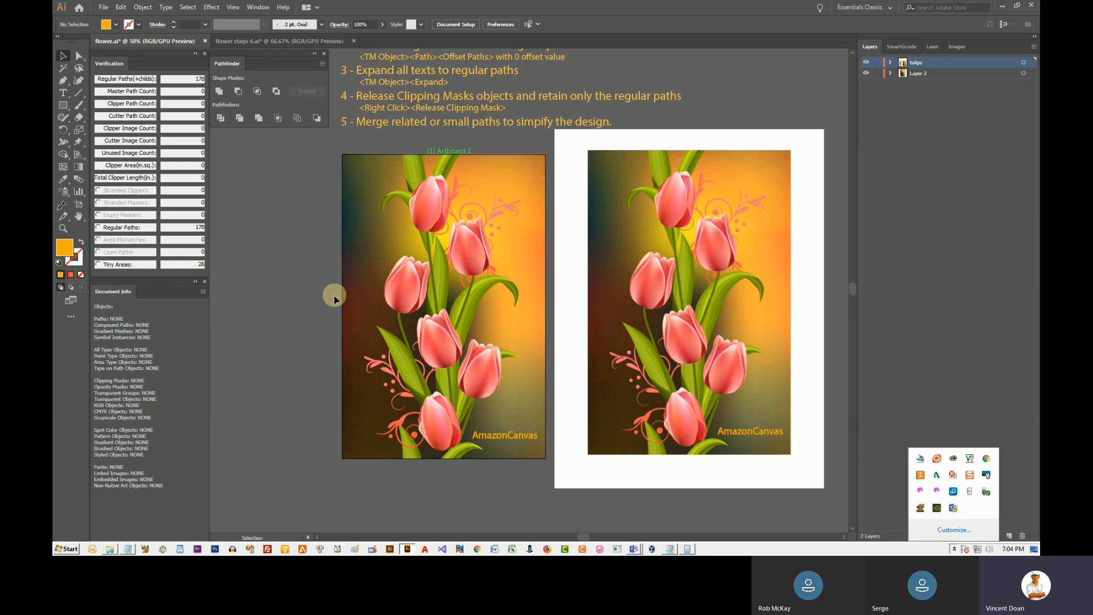
Step: Try moving the middle tulip of the original artwork off its stem, and undo the move
click(477, 313)
key(a)
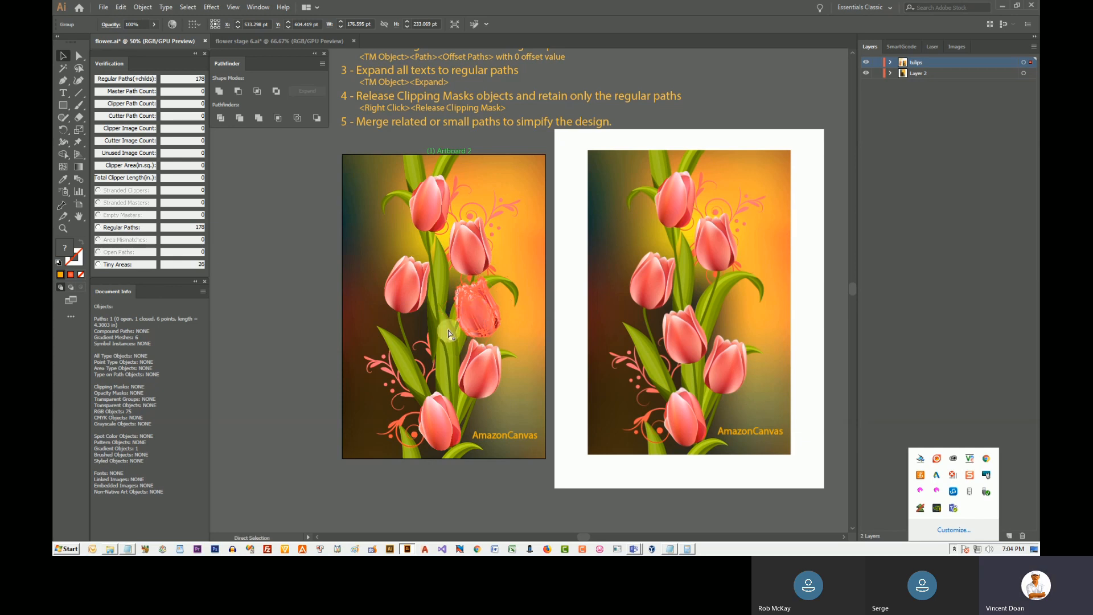
click(240, 294)
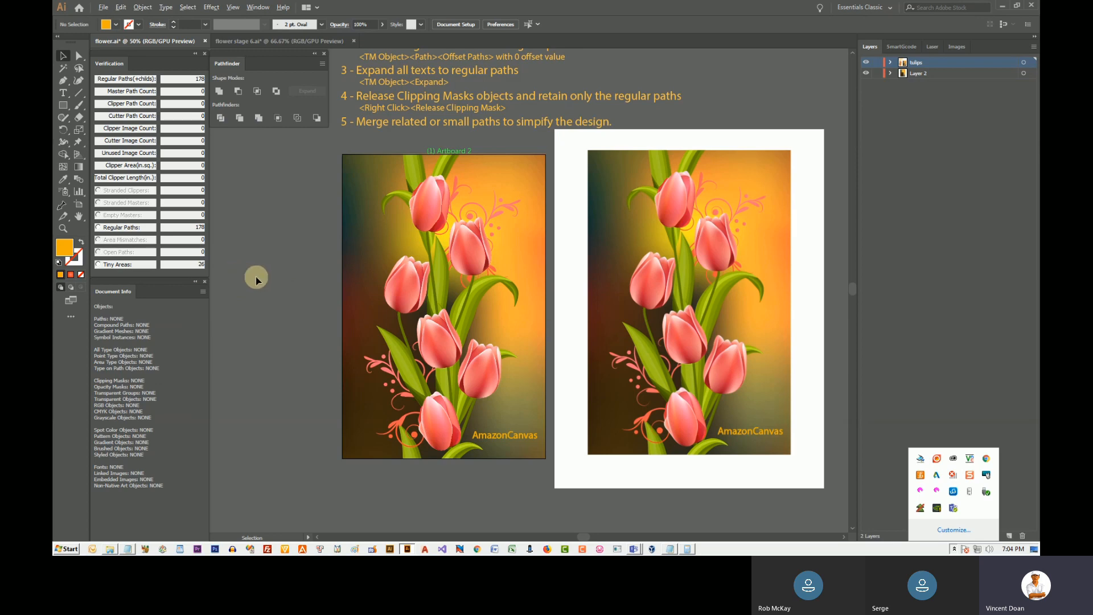
Step: Recolor both swirl ornament groups in the original artwork with a solid pink sampled from the swirls in the rasterized copy
scroll(275, 280, up, 2)
click(715, 155)
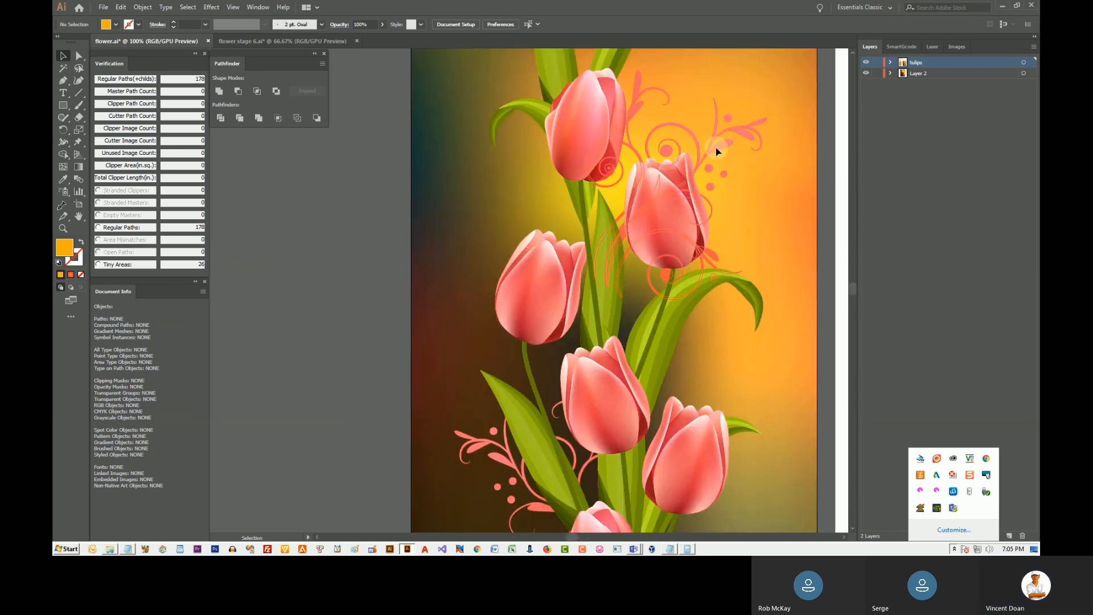
scroll(381, 223, down, 1)
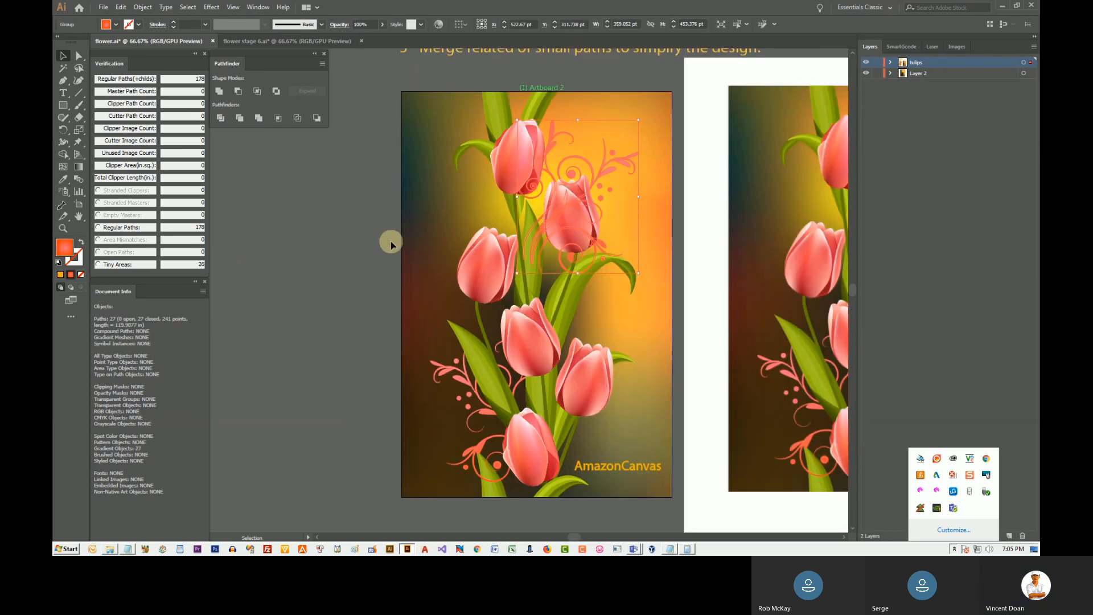
shift+click(446, 374)
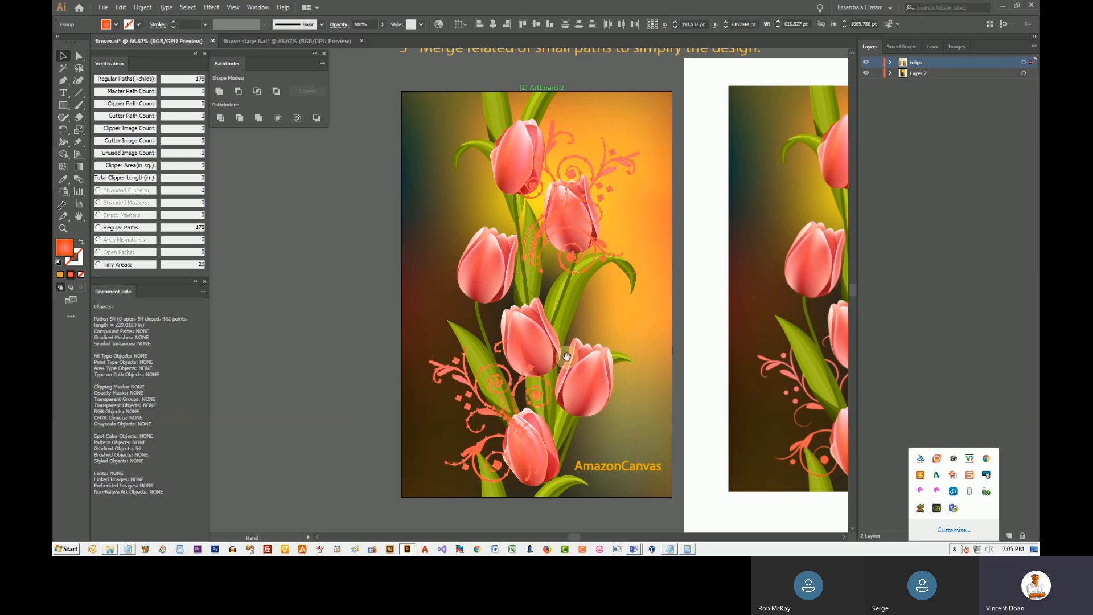
drag(570, 361, 452, 341)
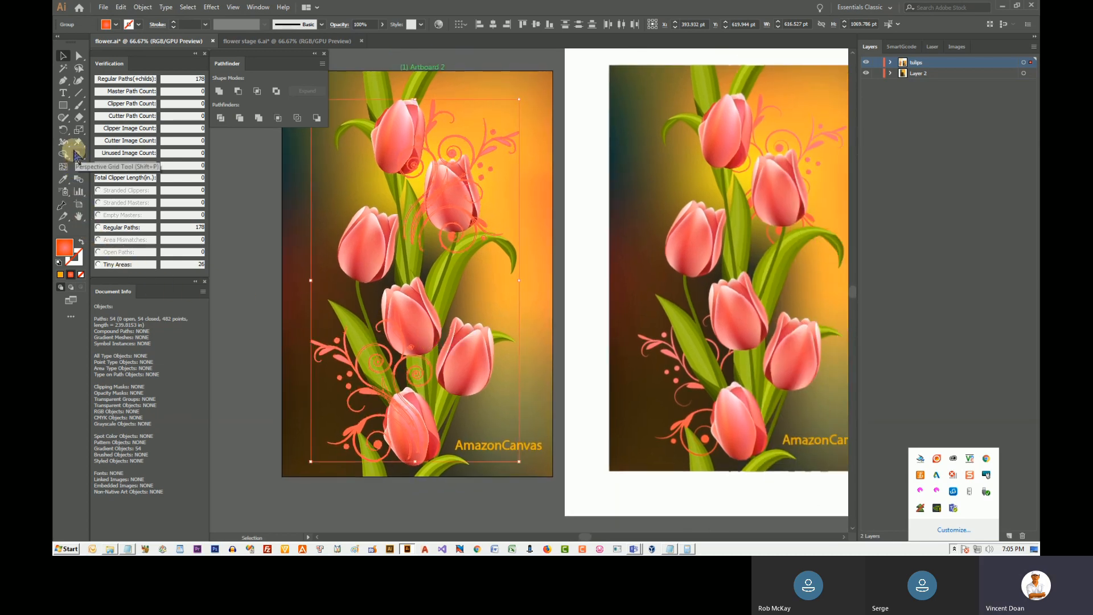
click(64, 179)
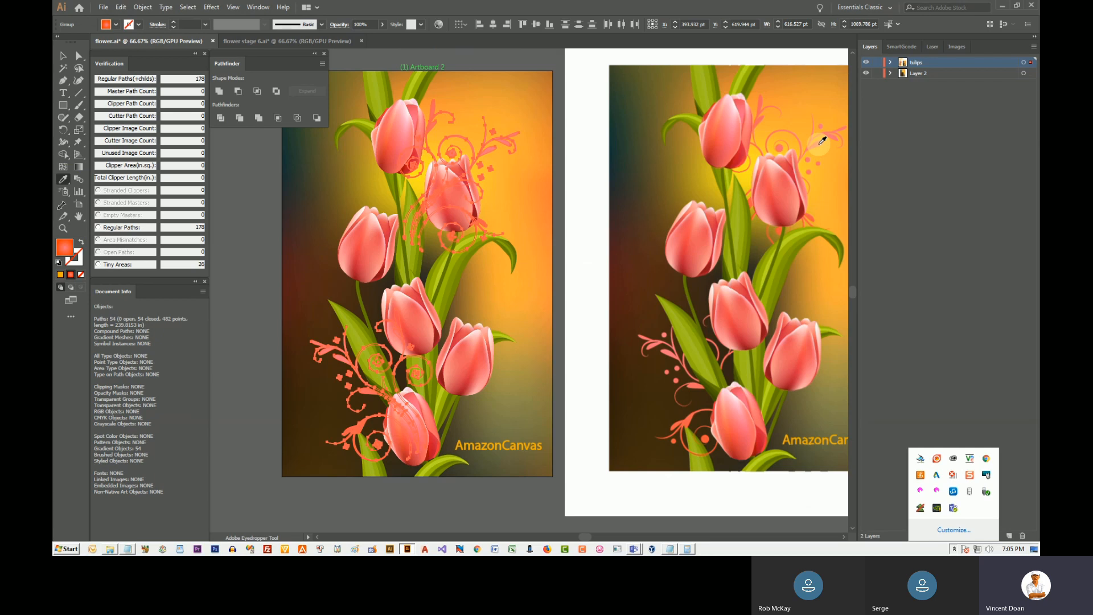
click(822, 140)
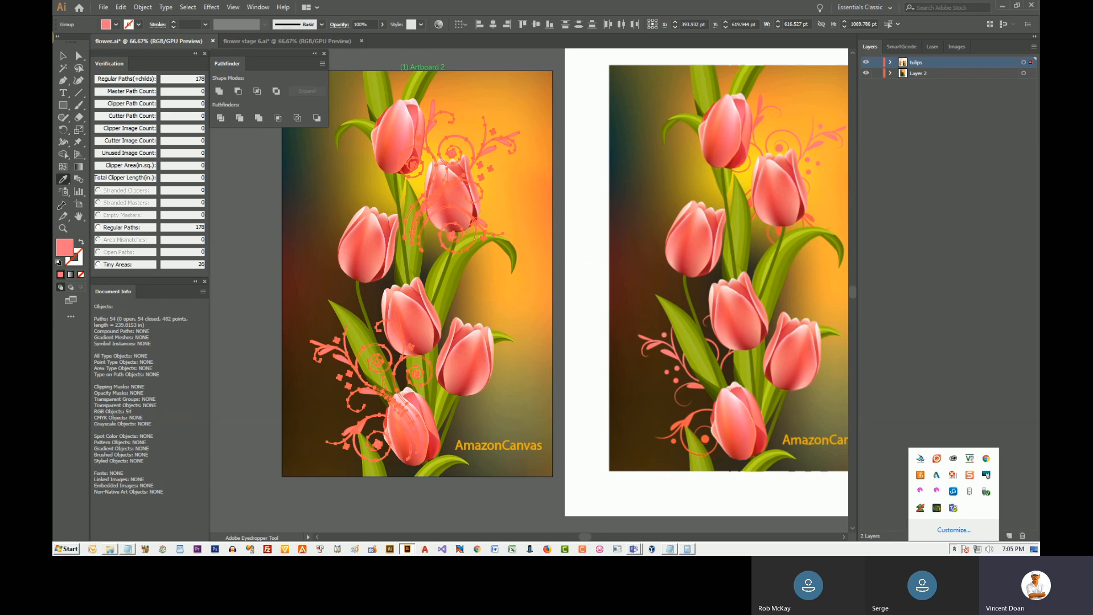
click(62, 55)
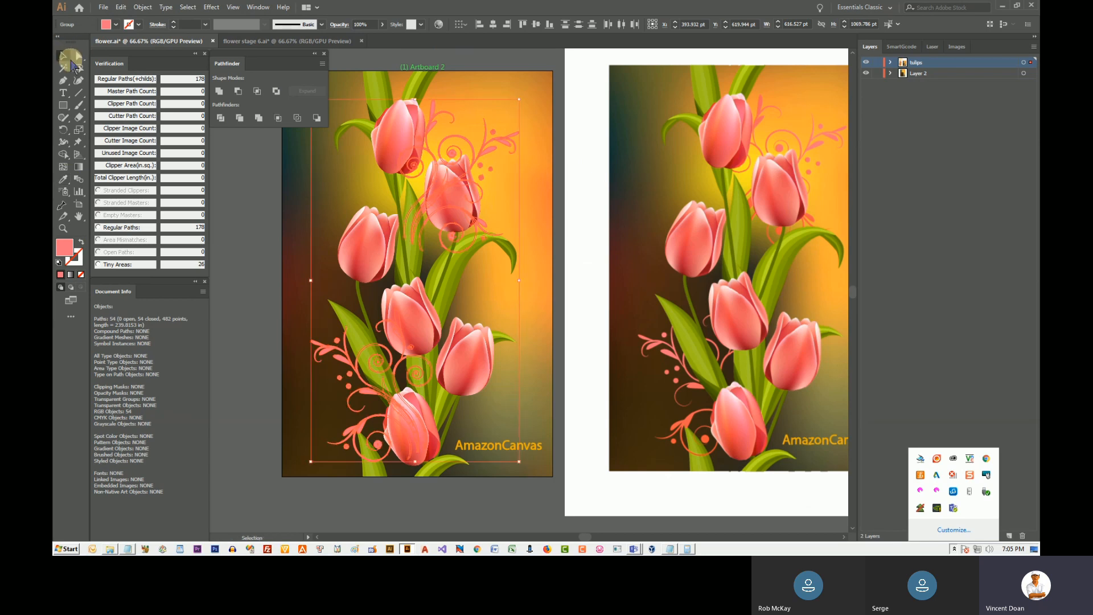
click(473, 59)
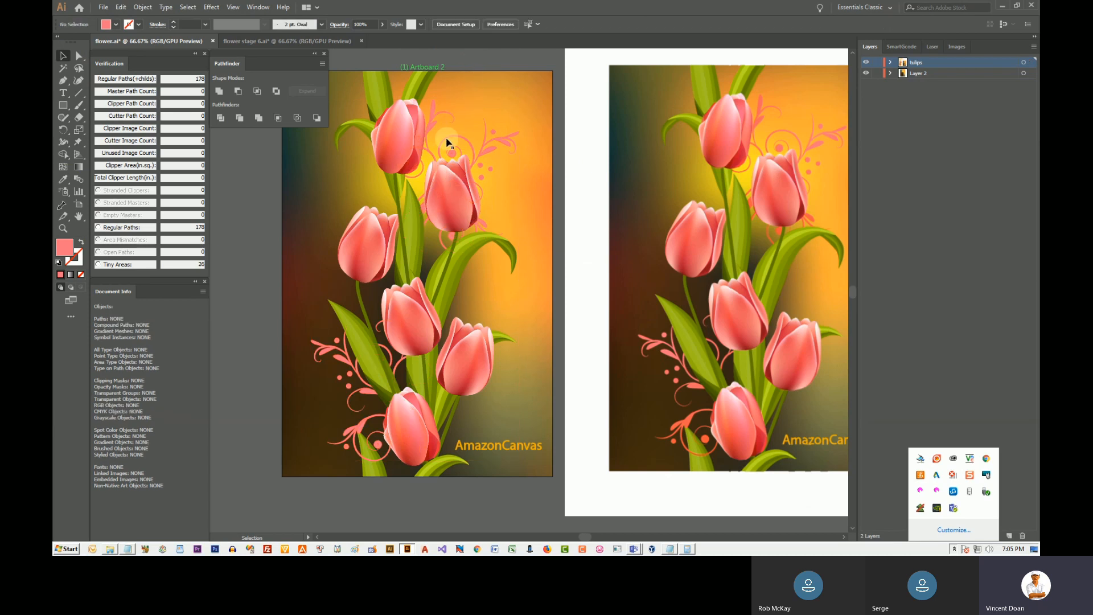
Step: Select the topmost tulip and expand the tulips layer and its nested groups to examine the meshes and paths it contains
click(397, 146)
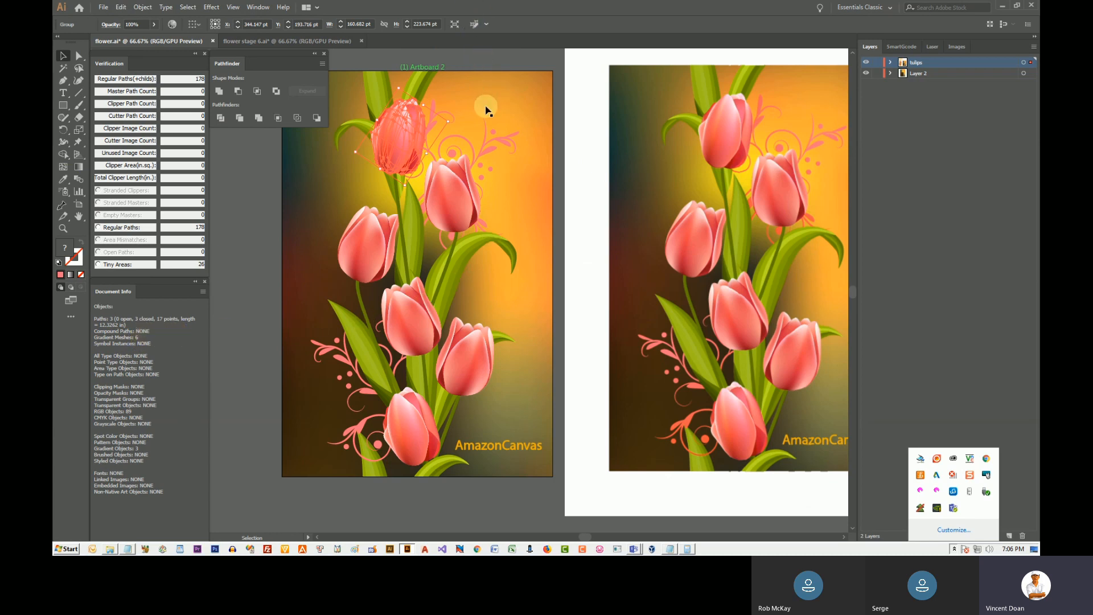
click(891, 63)
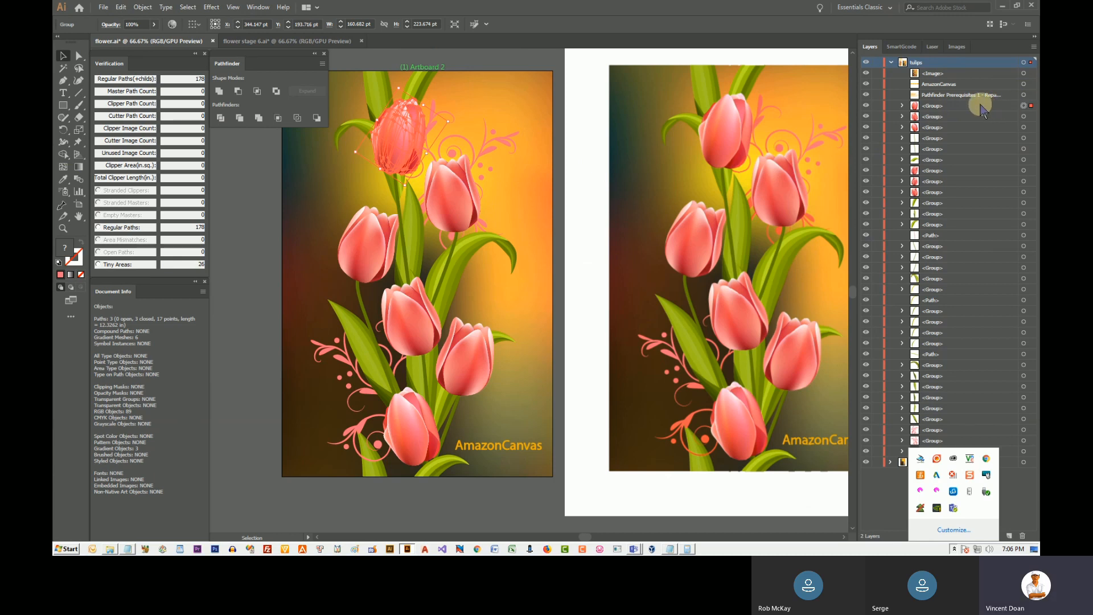
click(902, 106)
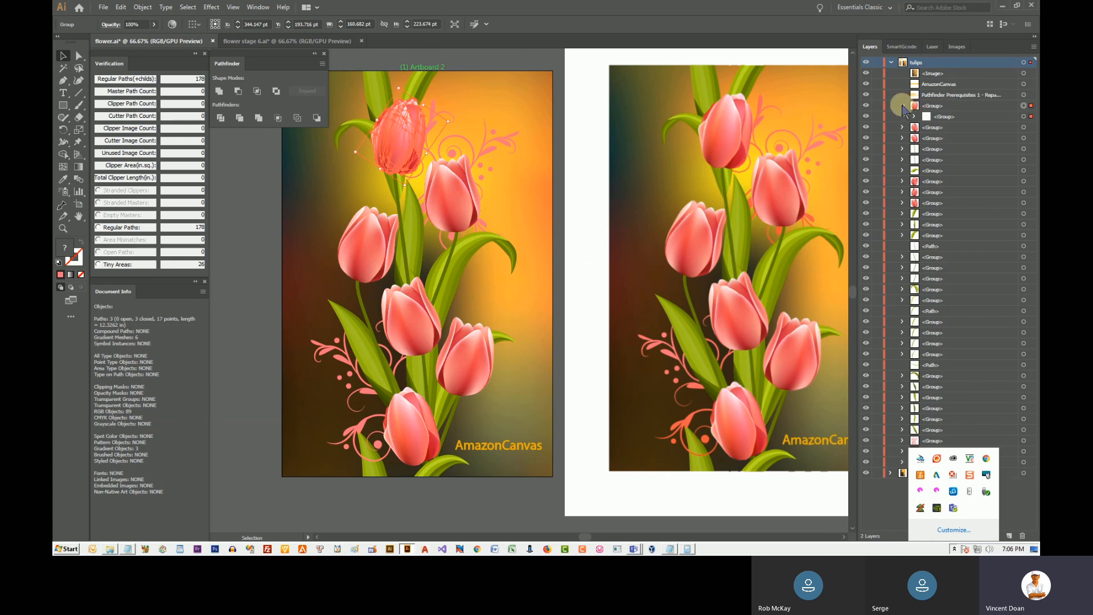
click(913, 116)
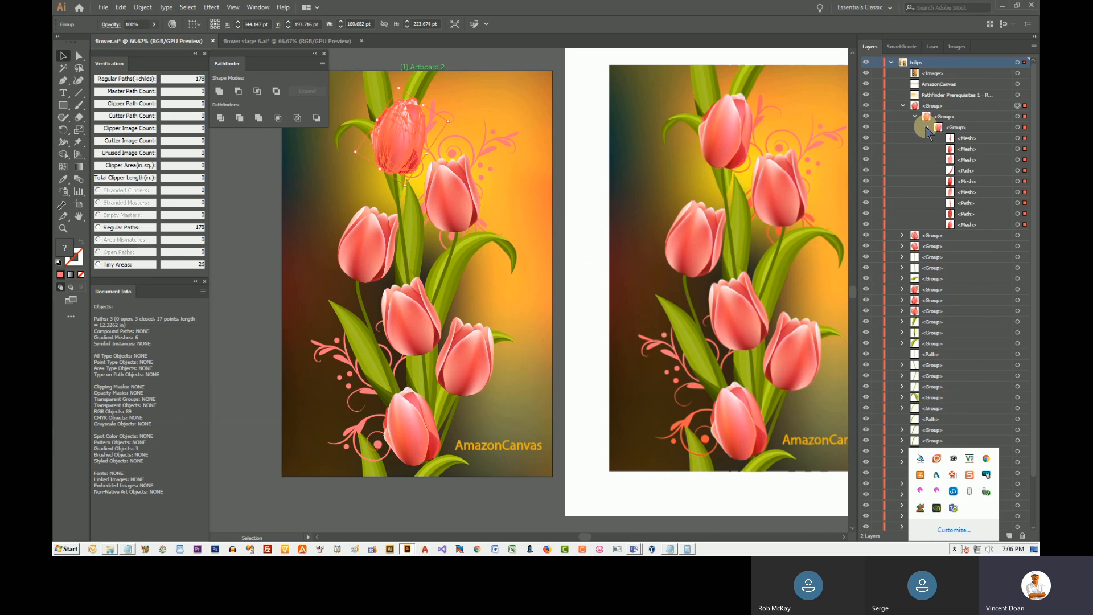
click(958, 127)
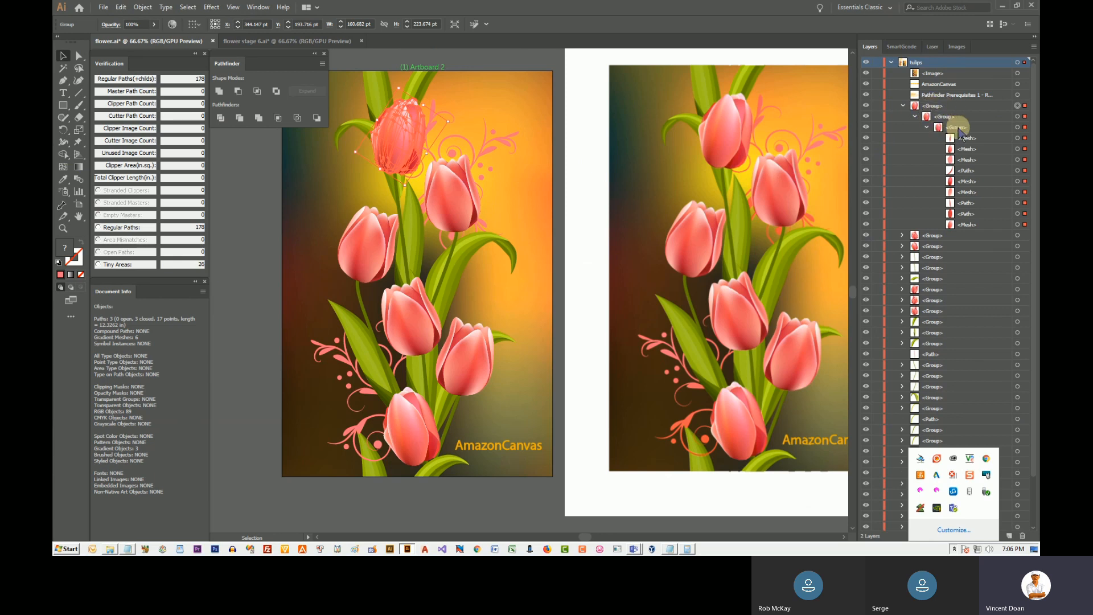
click(404, 130)
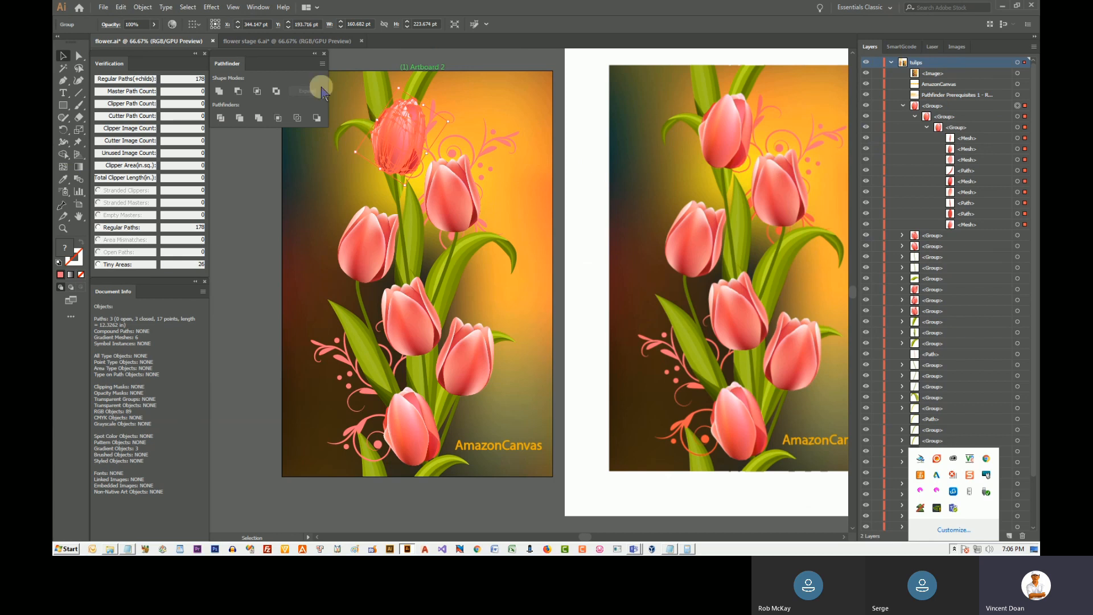
Step: Ungroup the topmost tulip three times so its meshes and paths sit directly in the tulips layer
click(142, 8)
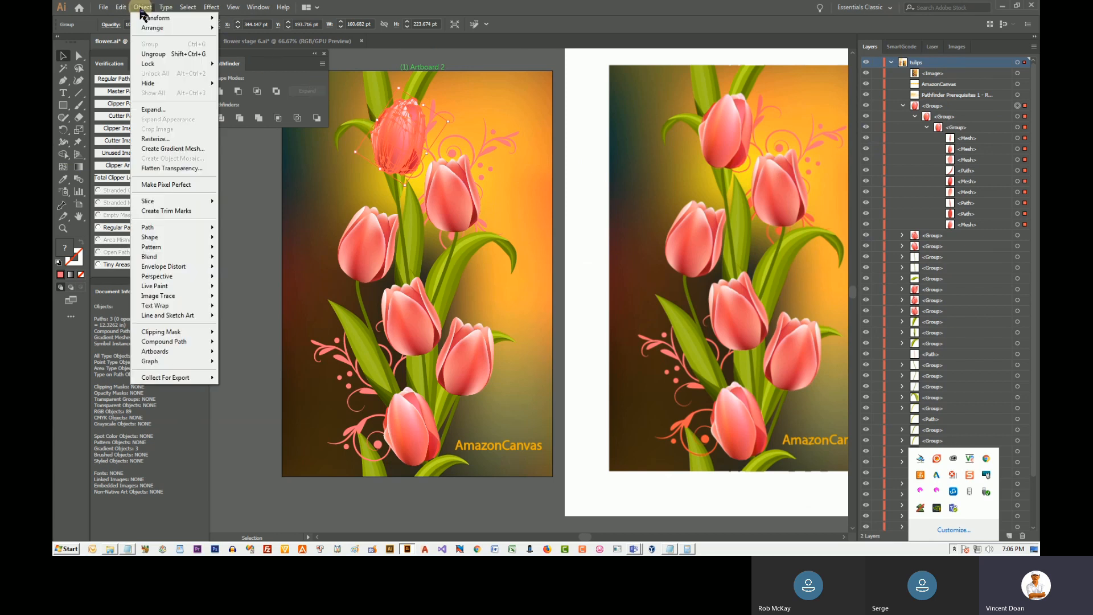
click(153, 54)
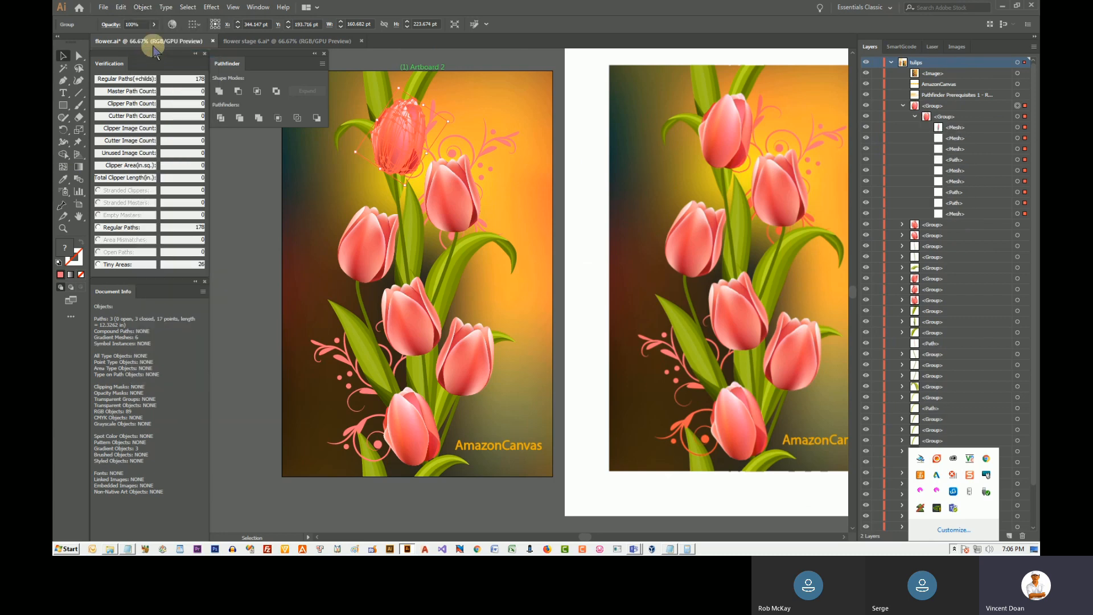
click(143, 7)
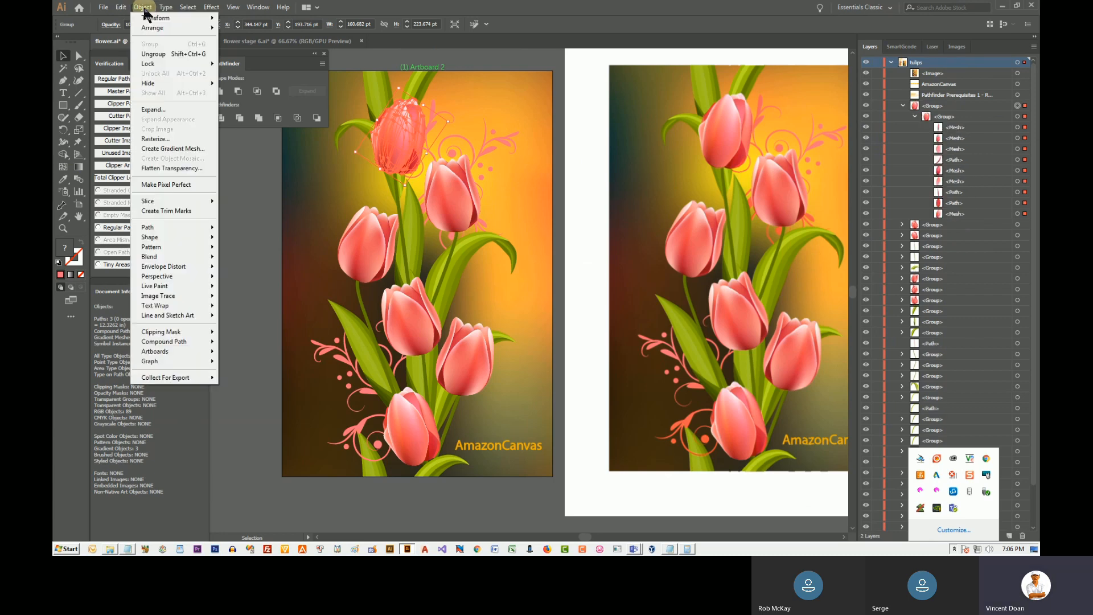
click(152, 53)
click(142, 8)
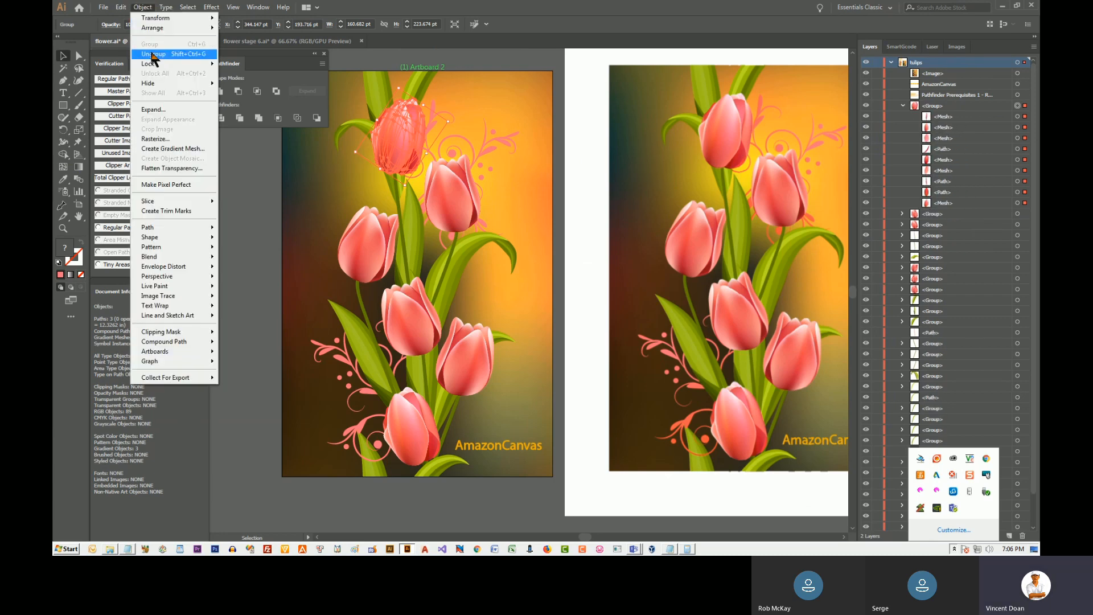
click(152, 53)
click(142, 8)
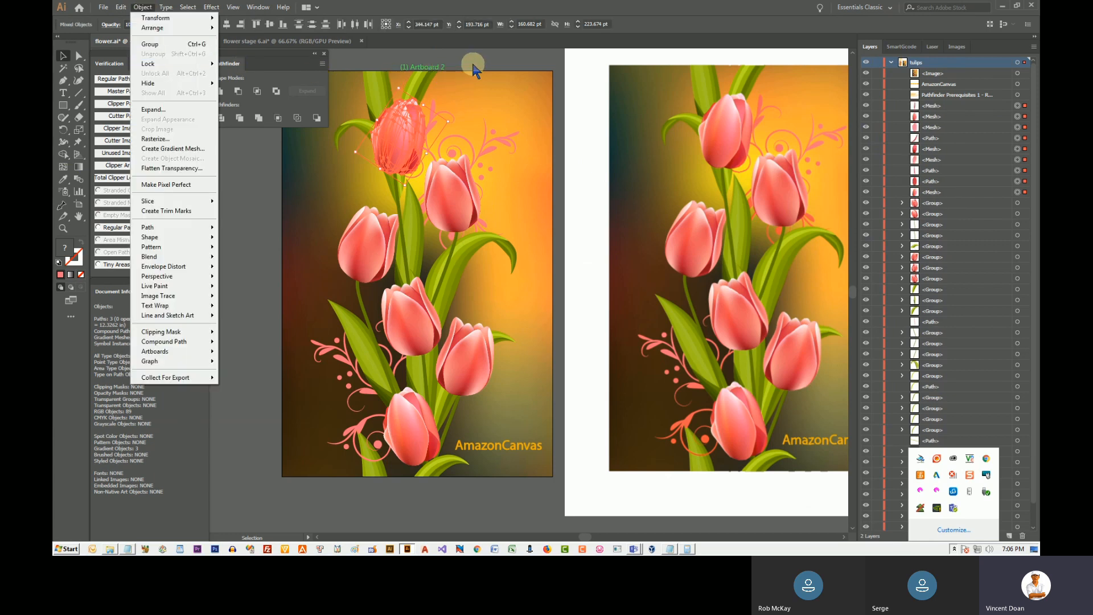
click(473, 7)
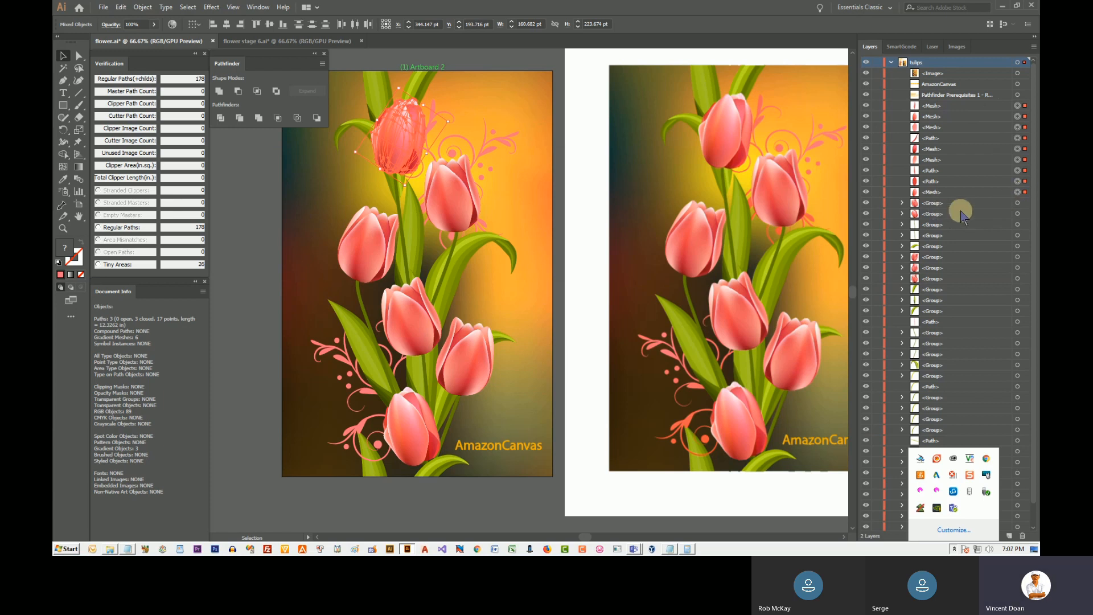
Step: Select five gradient meshes of the topmost tulip and create paths from them with Offset Path using round joins
click(1018, 192)
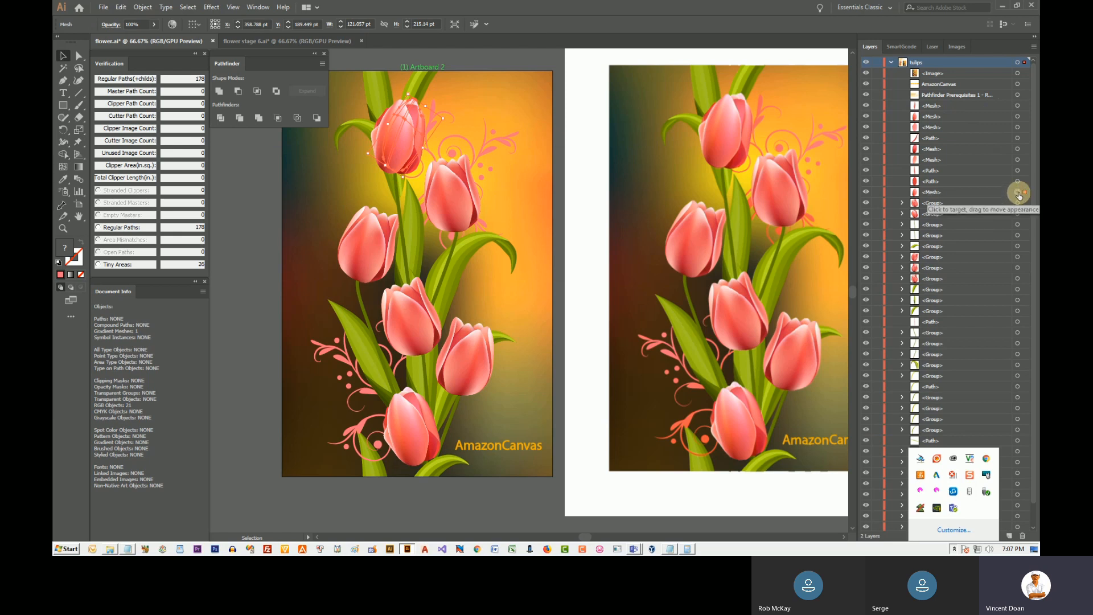
shift+click(1017, 160)
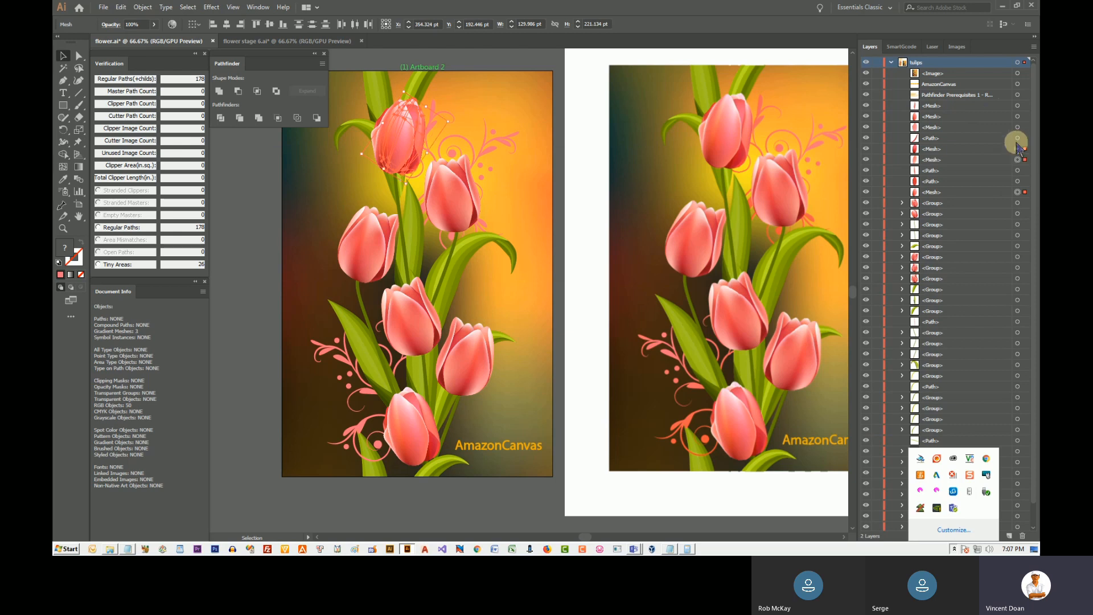
shift+click(1017, 149)
shift+click(1017, 127)
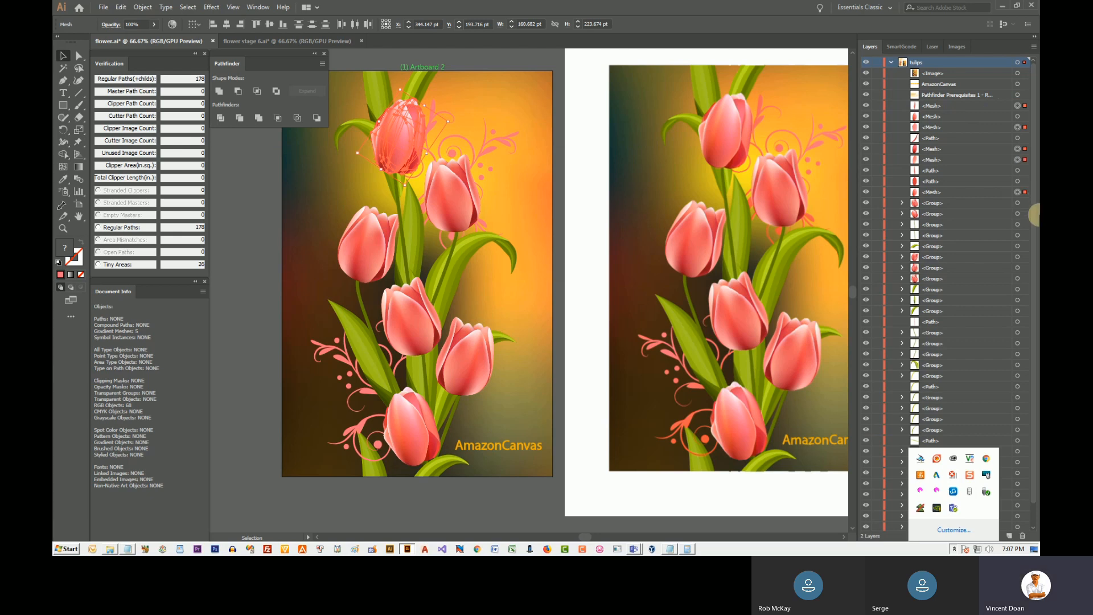
click(143, 8)
mouse_move(173, 228)
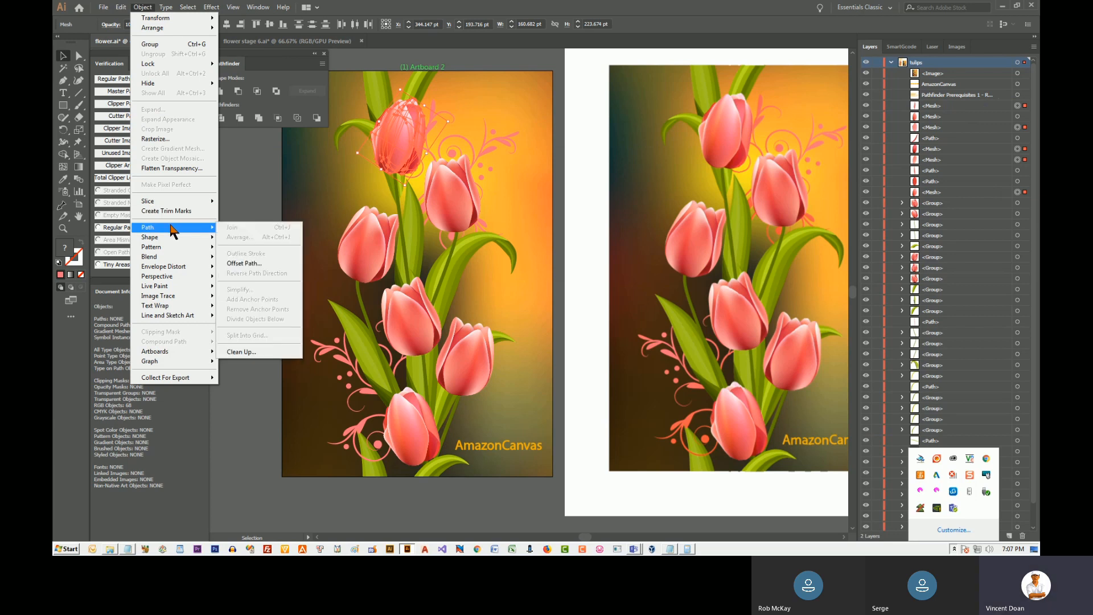
click(266, 265)
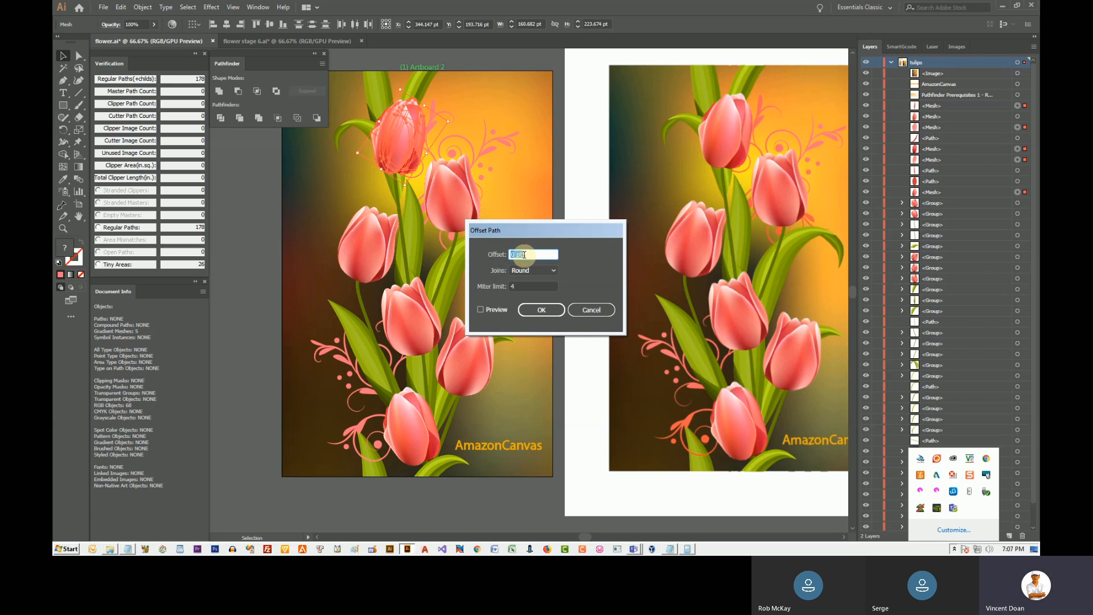
click(549, 310)
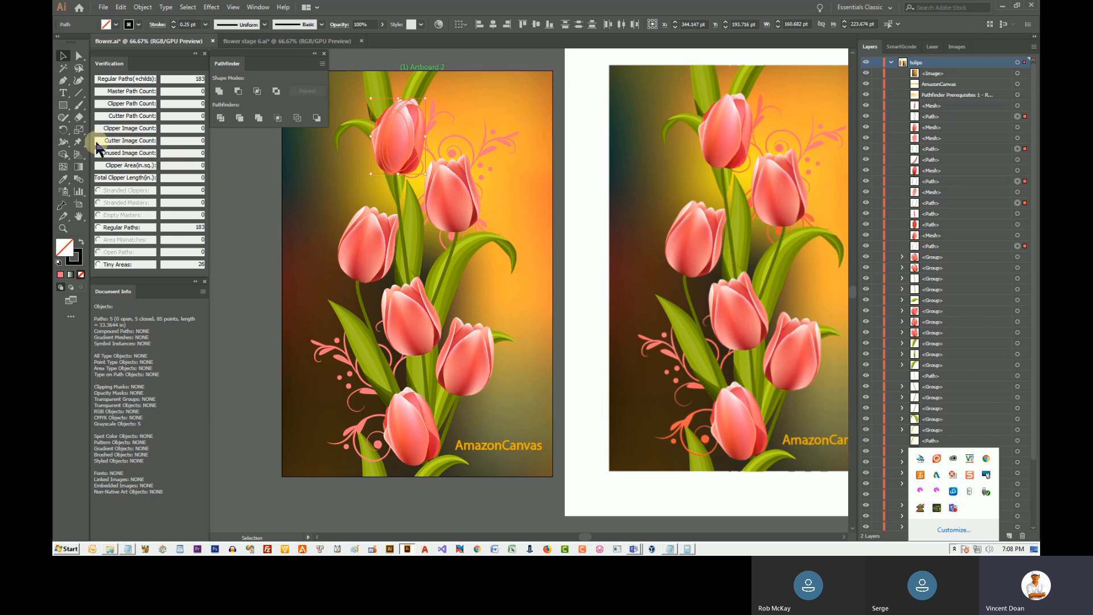
Step: Fill the offset paths of the topmost tulip with a solid pink sampled from a tulip in the rasterized copy
click(62, 181)
click(656, 359)
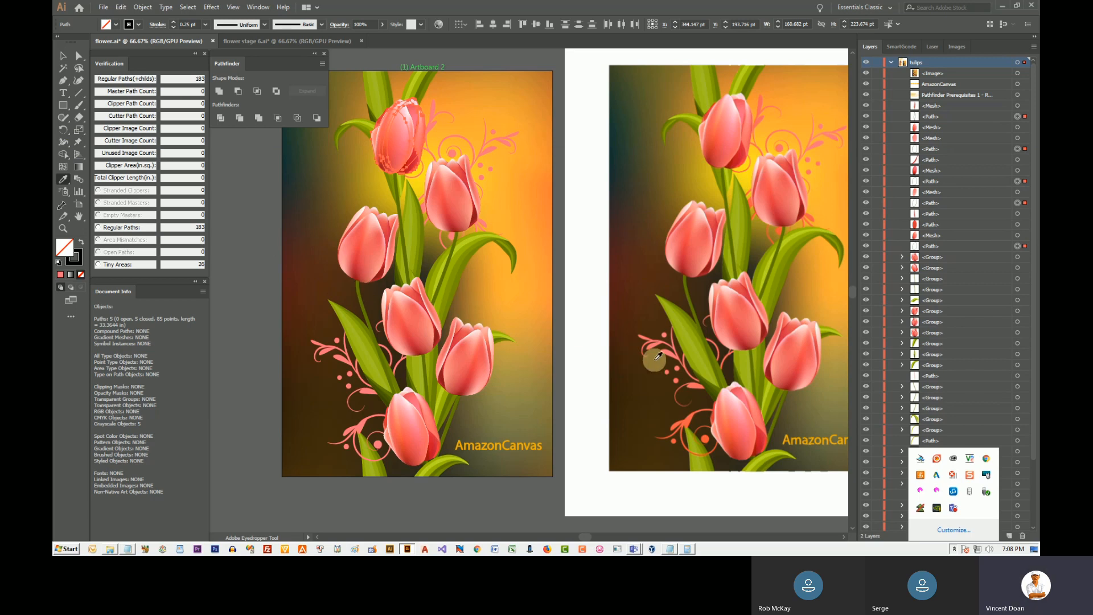
click(695, 242)
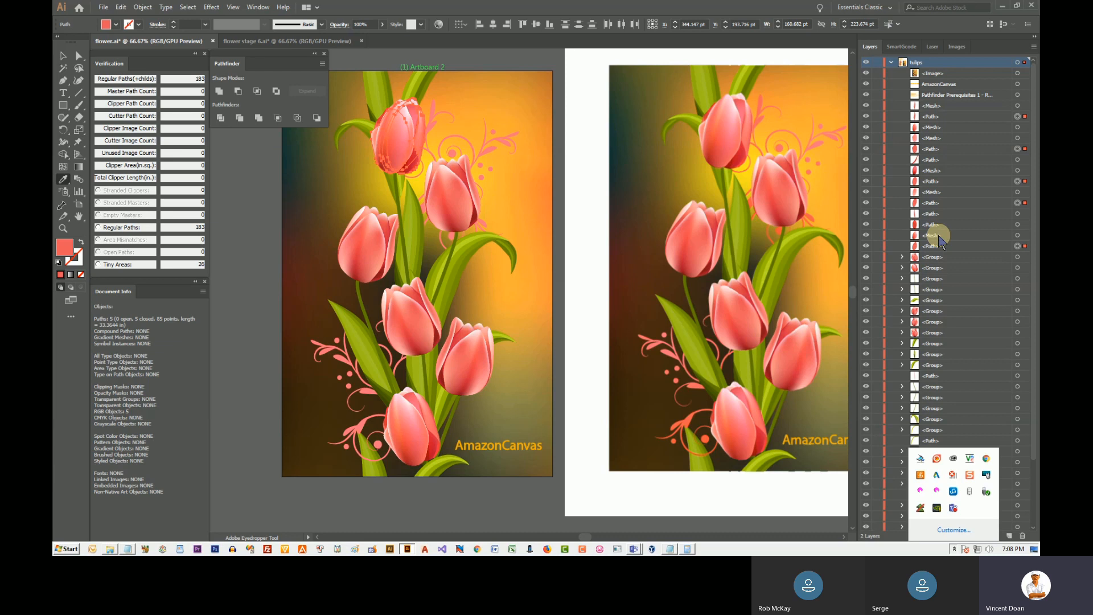
Step: Delete the five original gradient meshes that were offset in the topmost tulip, and clear the selection
click(1017, 235)
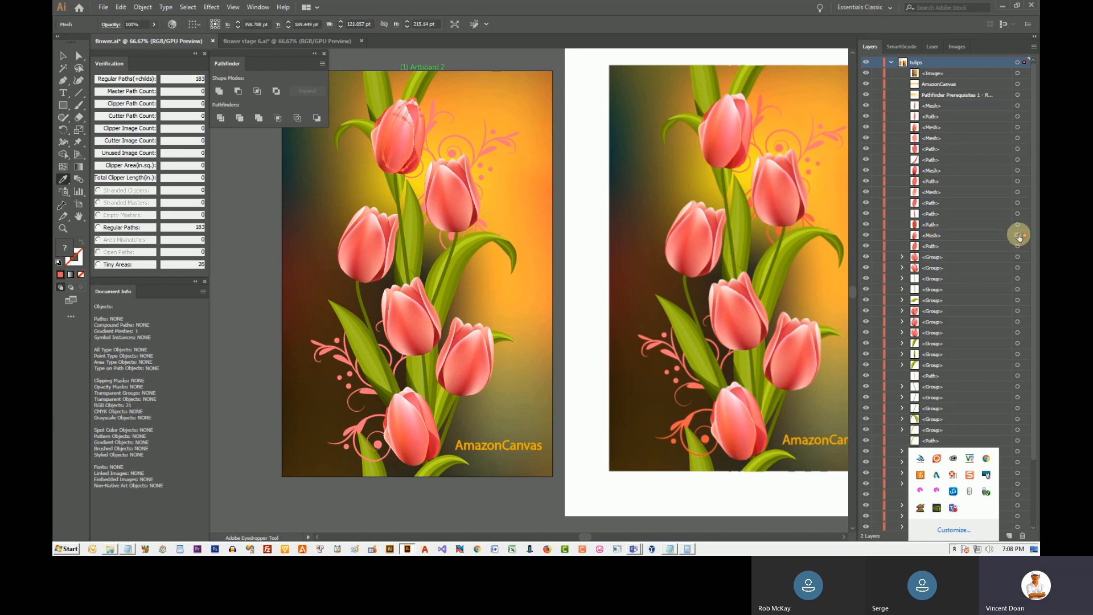
shift+click(1017, 170)
shift+click(1017, 138)
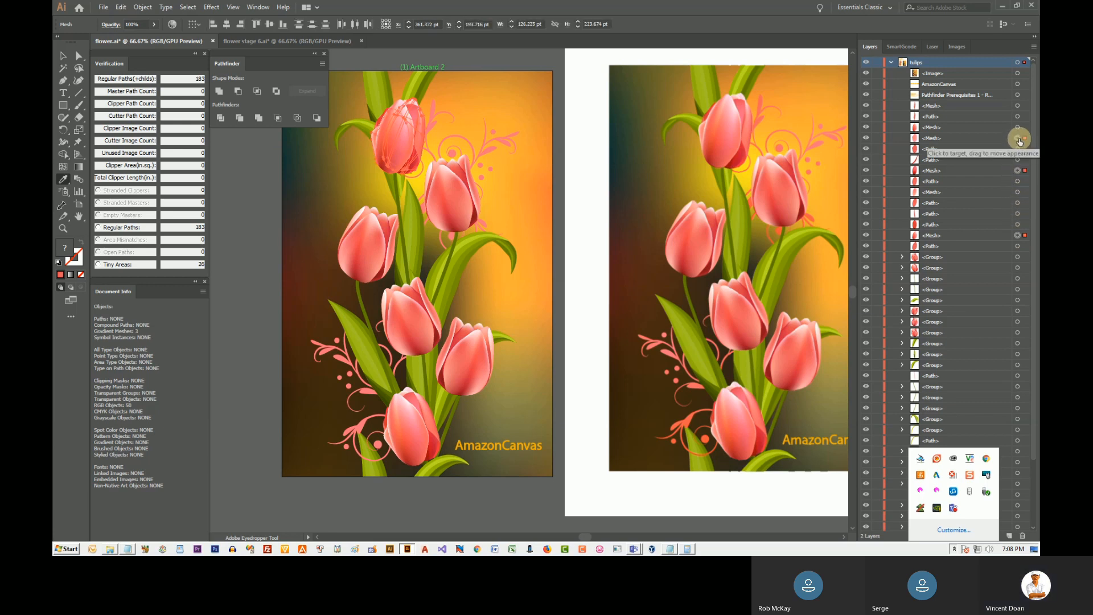
shift+click(1017, 127)
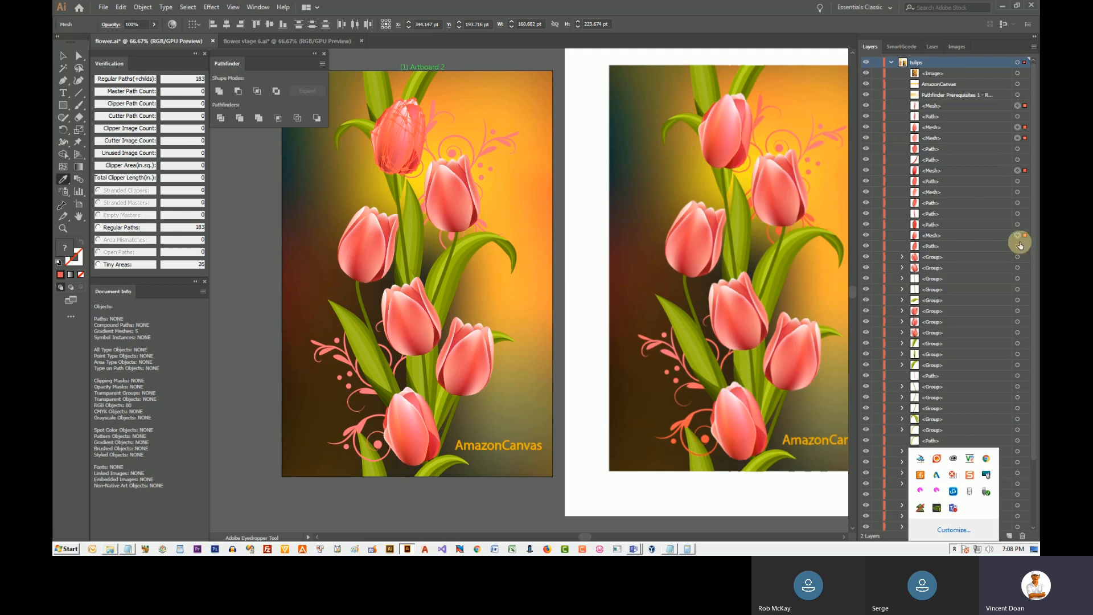
click(589, 243)
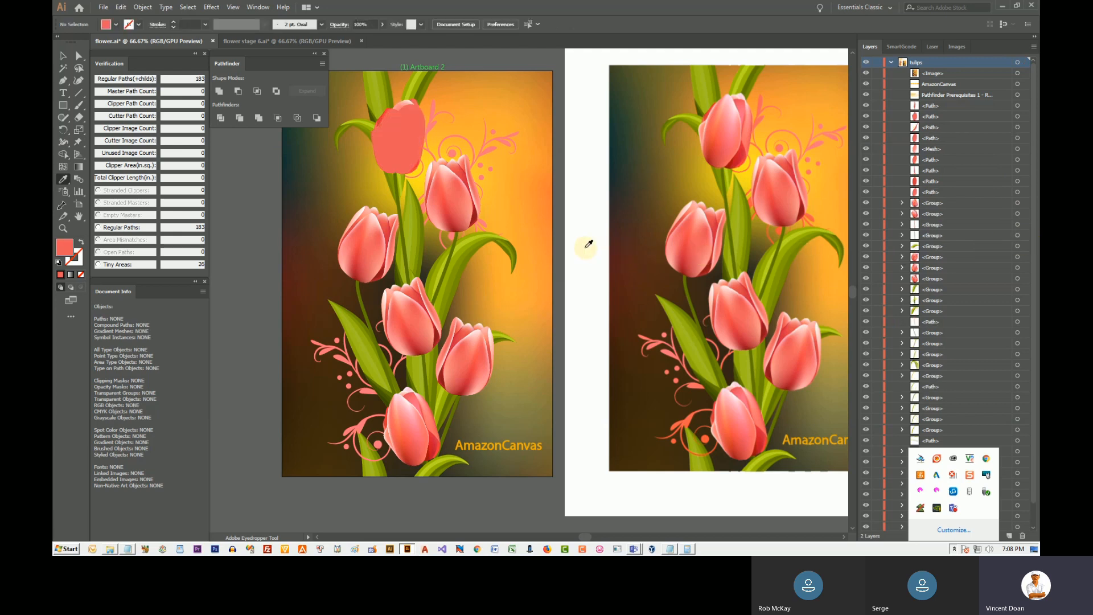
Step: Select several of the remaining tulips in turn to examine their mesh groups, and clear the selection
key(v)
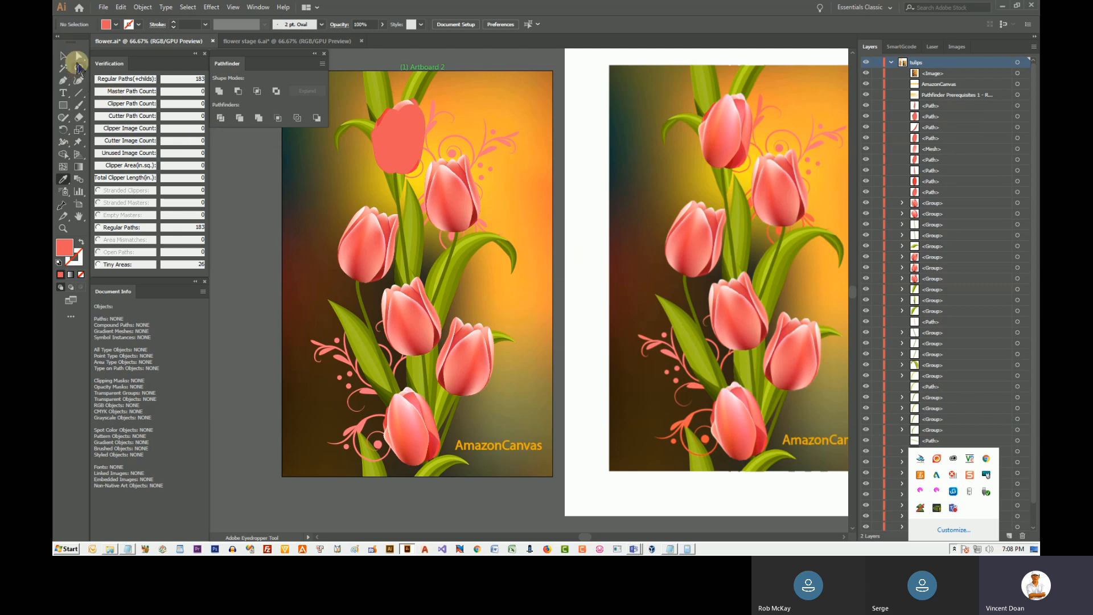
click(452, 194)
click(475, 361)
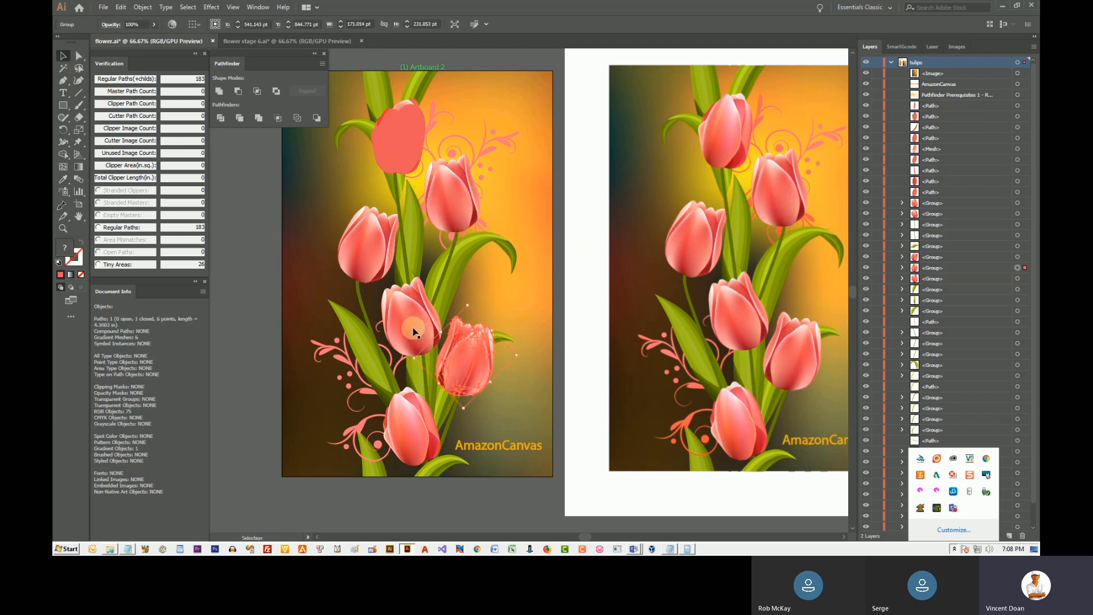
click(371, 250)
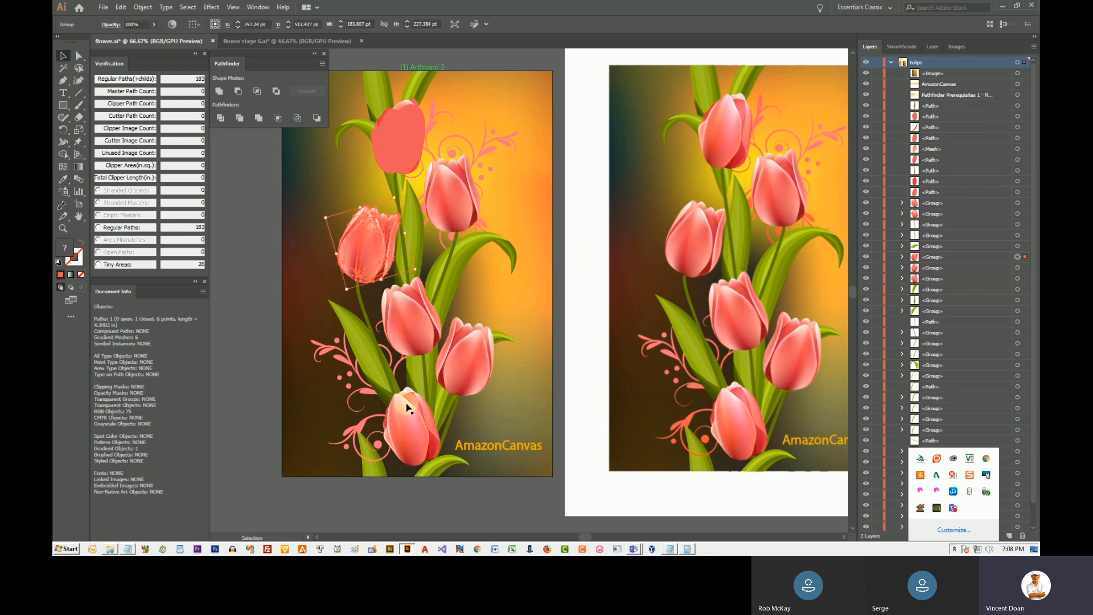
click(244, 311)
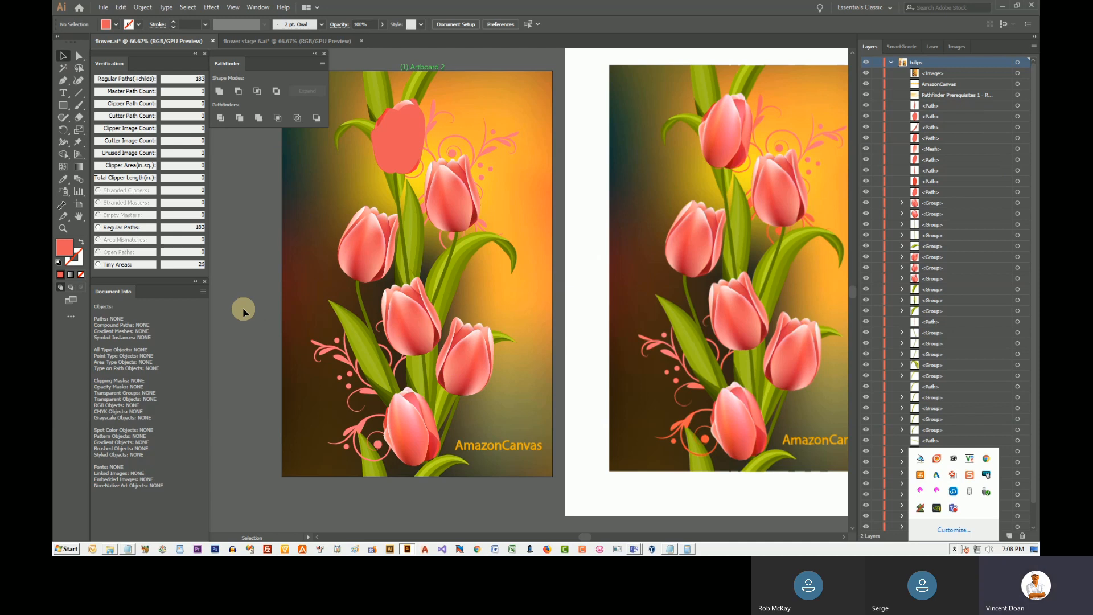
Step: Expand the AmazonCanvas text in the original artwork into outline paths, including object and fill
click(502, 448)
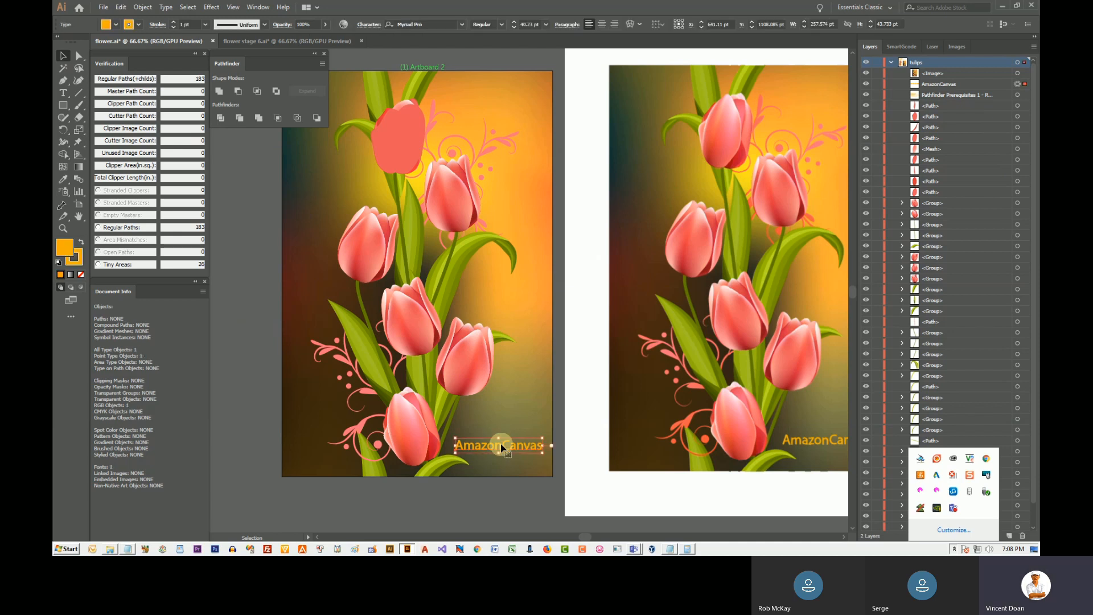
click(141, 8)
click(155, 108)
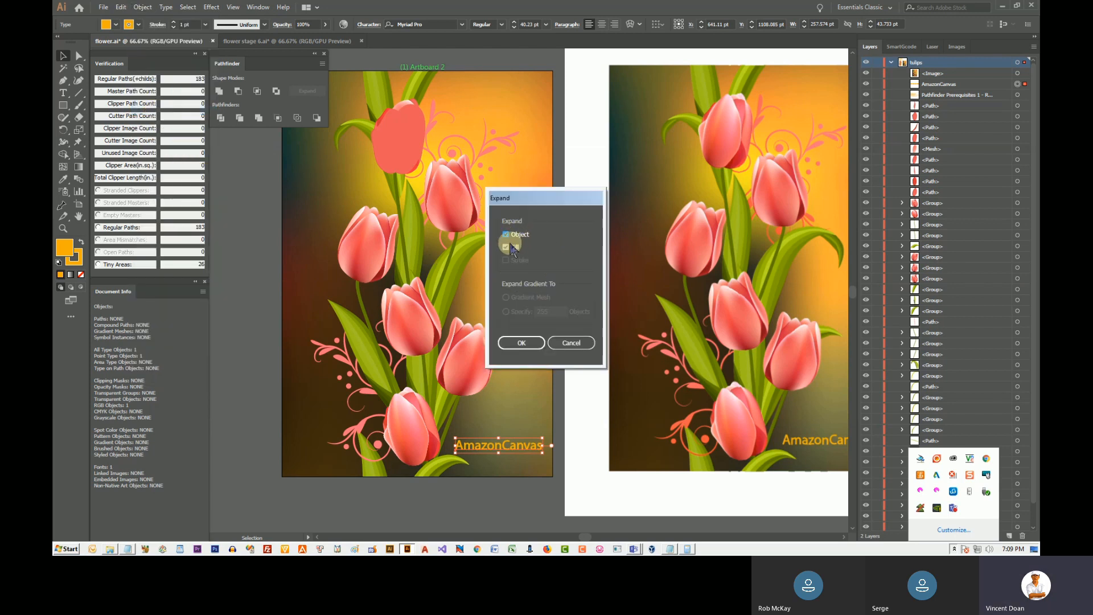
click(517, 342)
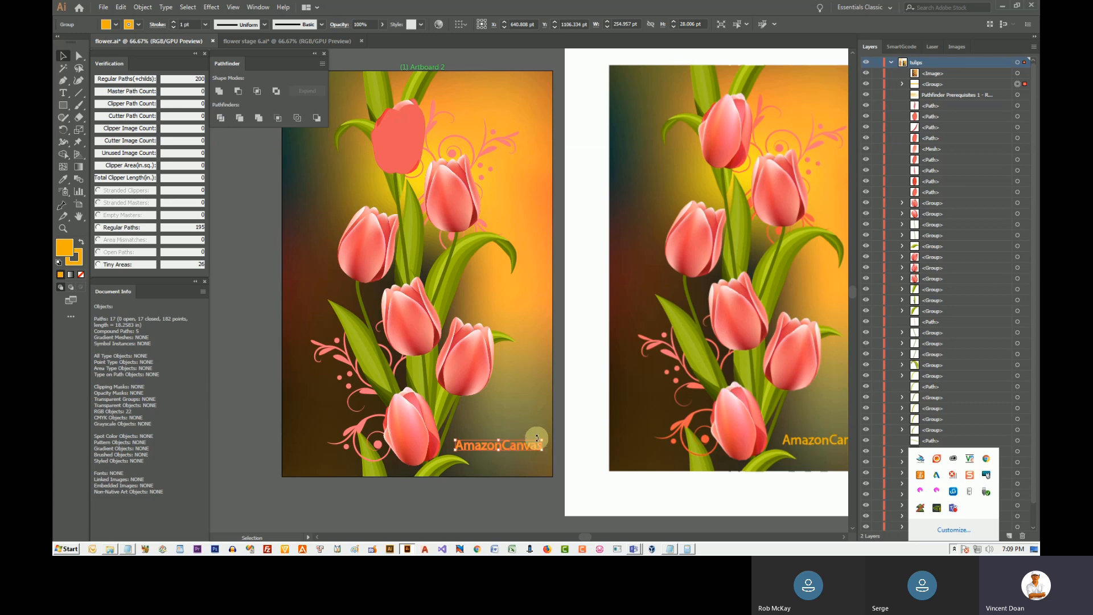
Step: Release the clipping mask of the original artwork's background and delete the background image it contained
click(521, 318)
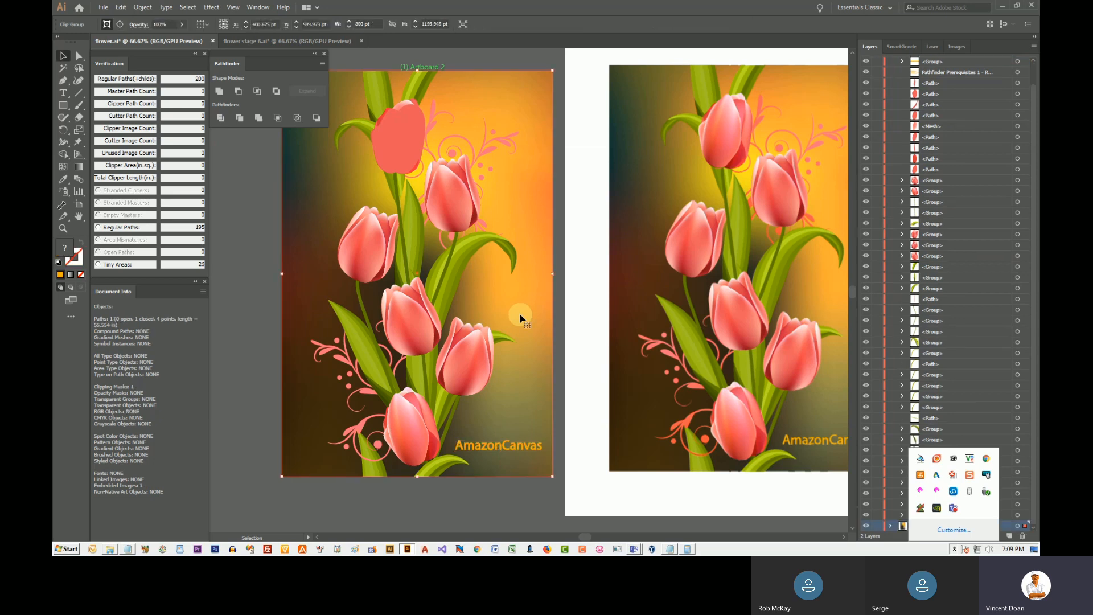
right_click(520, 317)
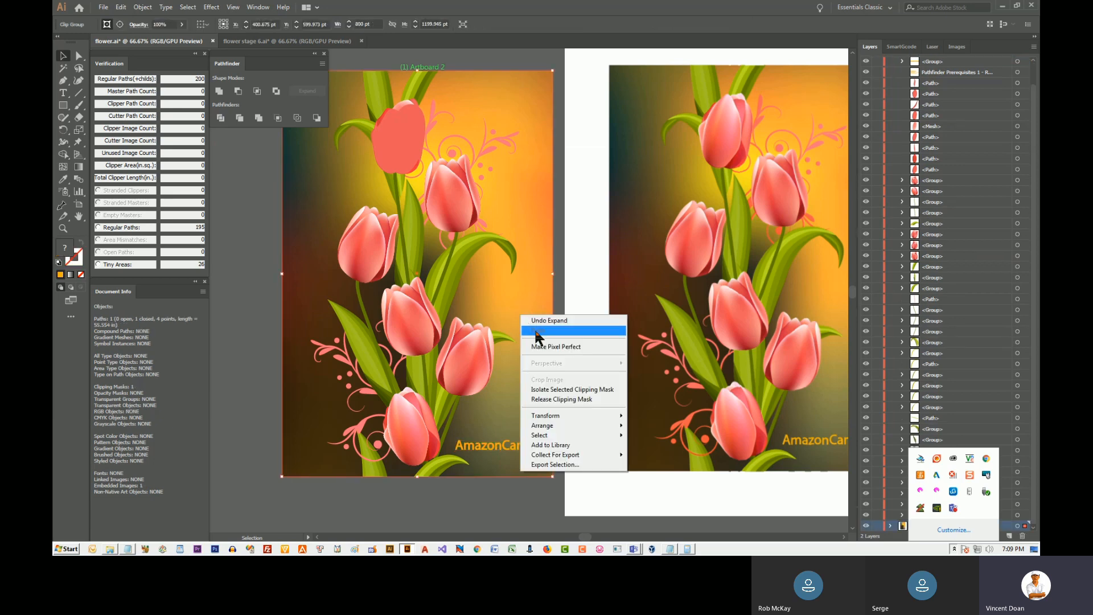
click(571, 399)
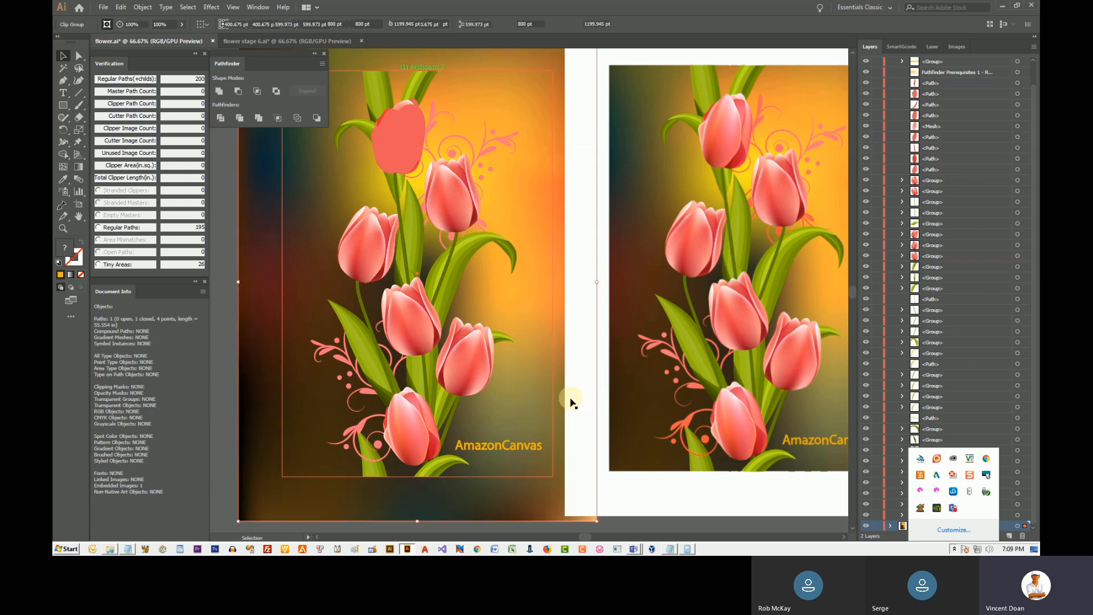
click(231, 309)
drag(256, 272, 242, 470)
drag(234, 310, 240, 386)
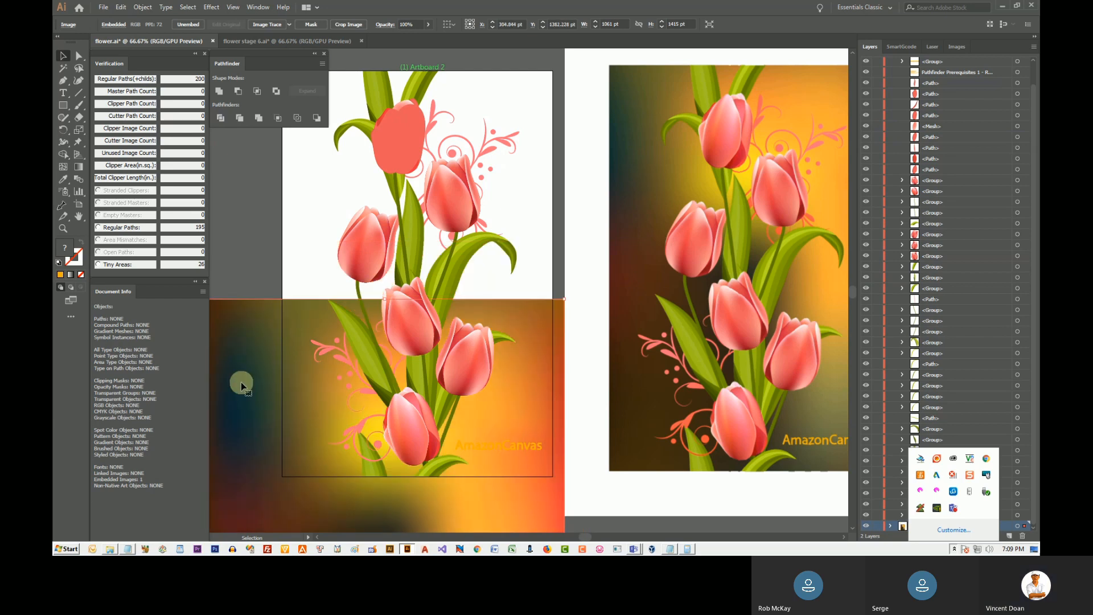
key(Delete)
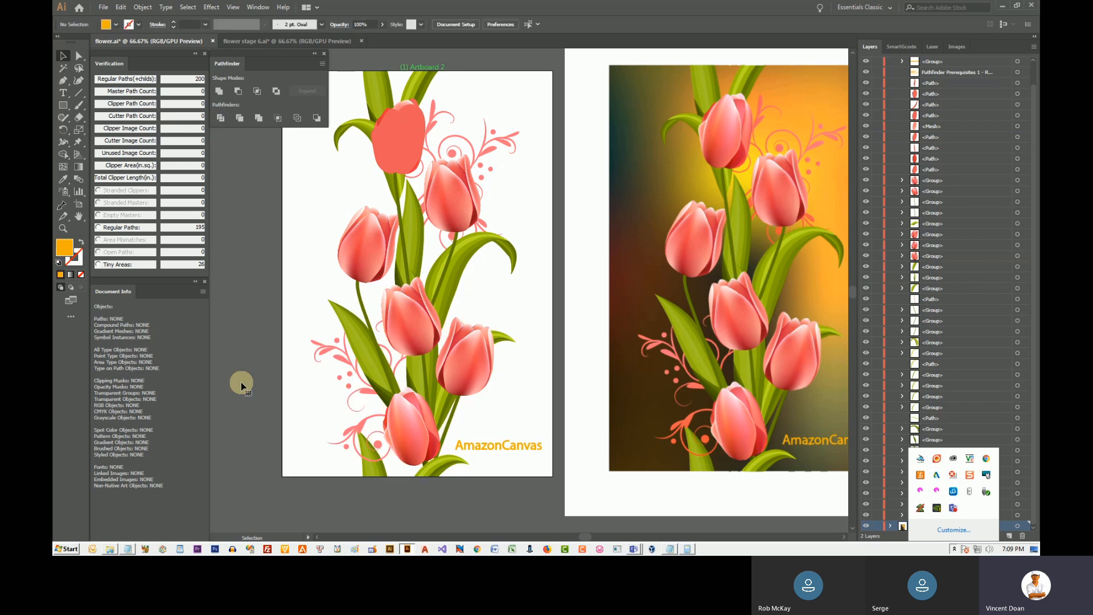
Step: Fill the former clipping rectangle behind the tulips with a solid dark brown sampled from the rasterized copy's background
drag(254, 257, 307, 317)
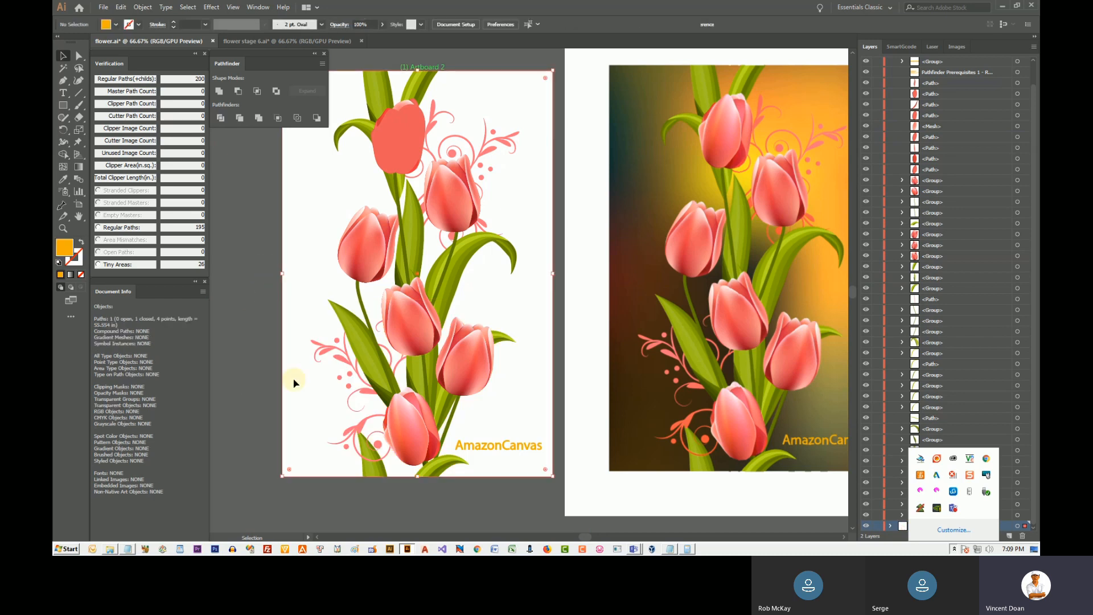
scroll(270, 374, up, 1)
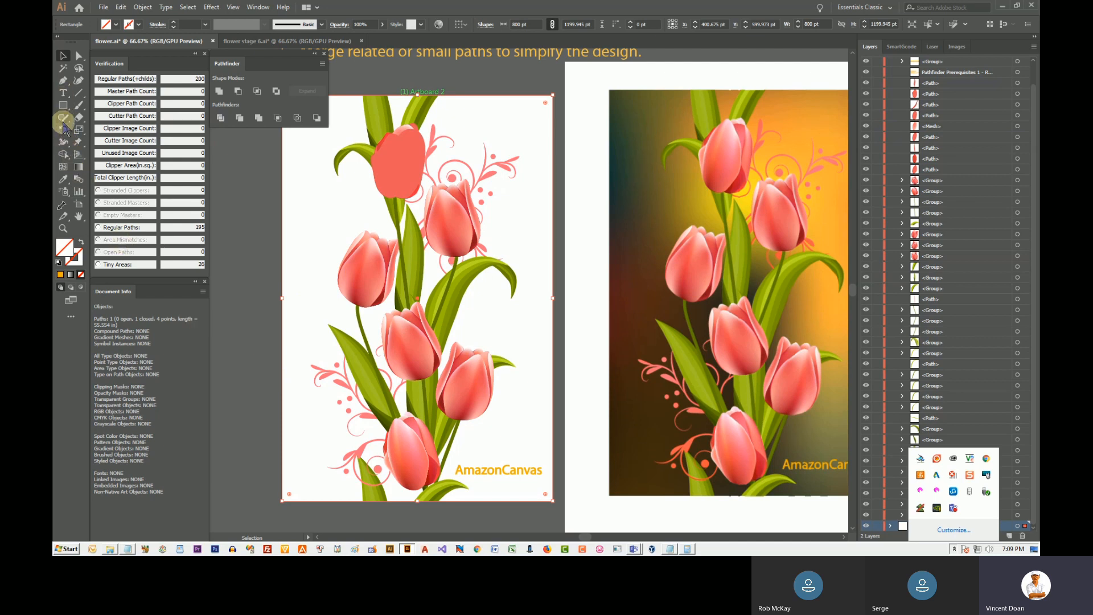
click(63, 178)
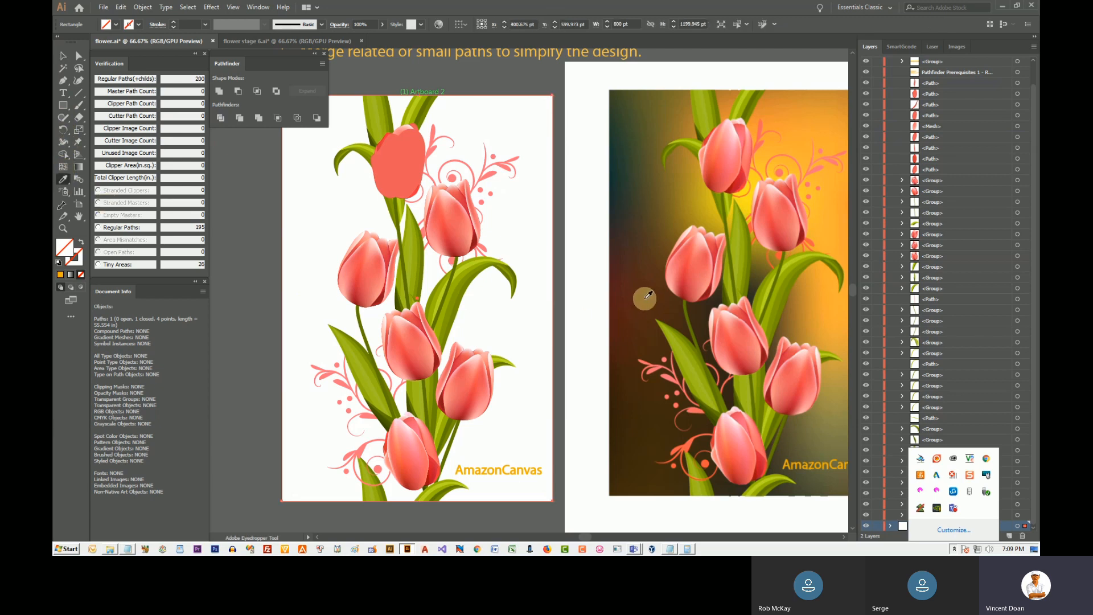
click(663, 245)
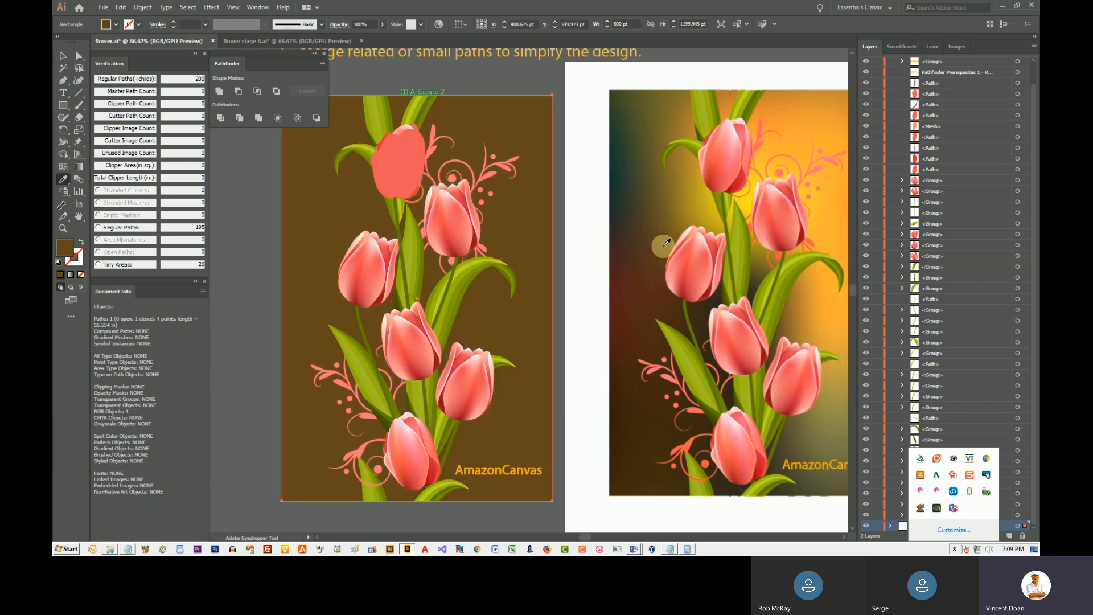
click(654, 262)
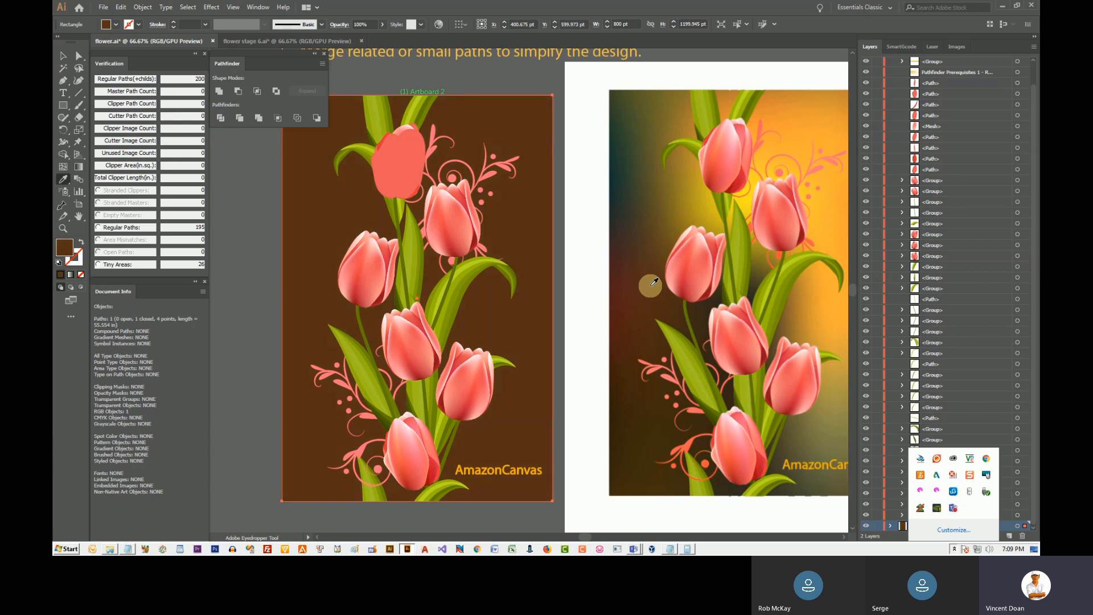
Step: Unite the shapes of the tall upright central leaf into one path, and those of the narrow darker leaf behind its base into another
click(63, 56)
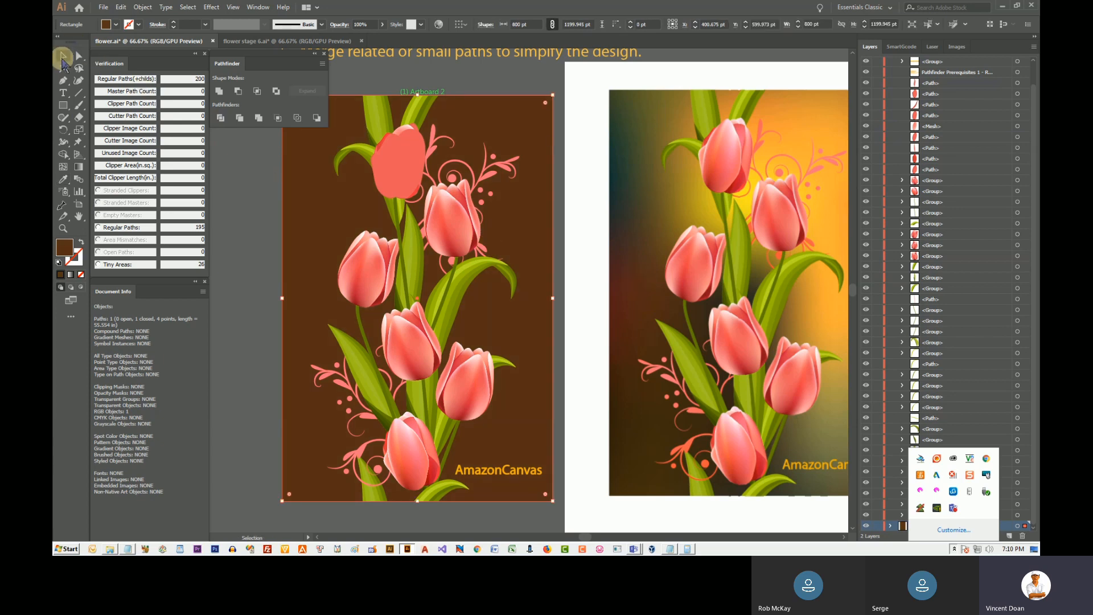
click(254, 314)
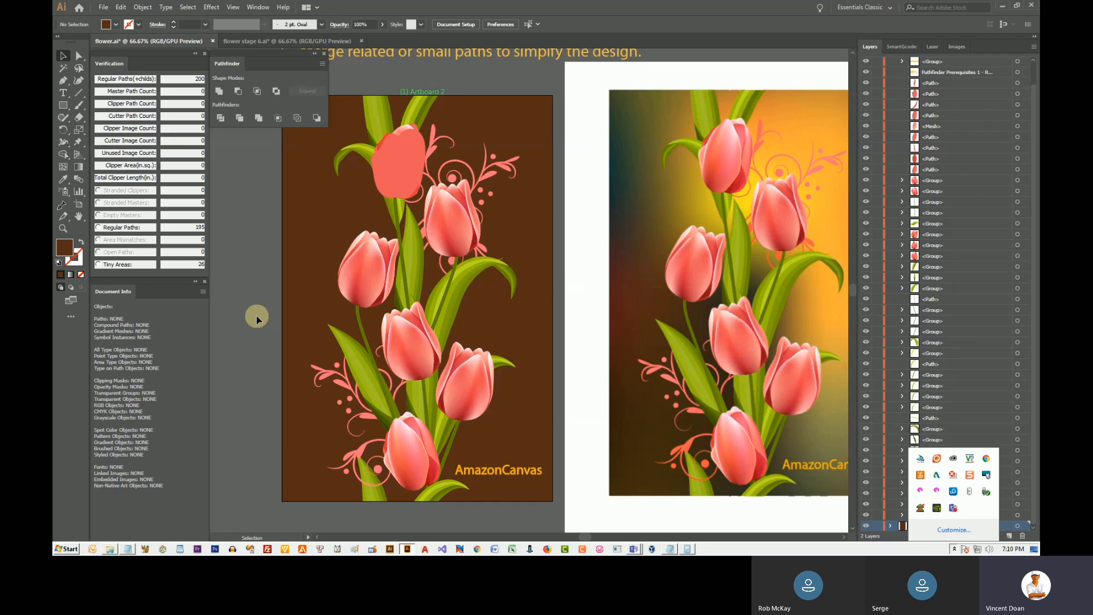
scroll(415, 272, up, 3)
scroll(414, 272, up, 2)
click(415, 273)
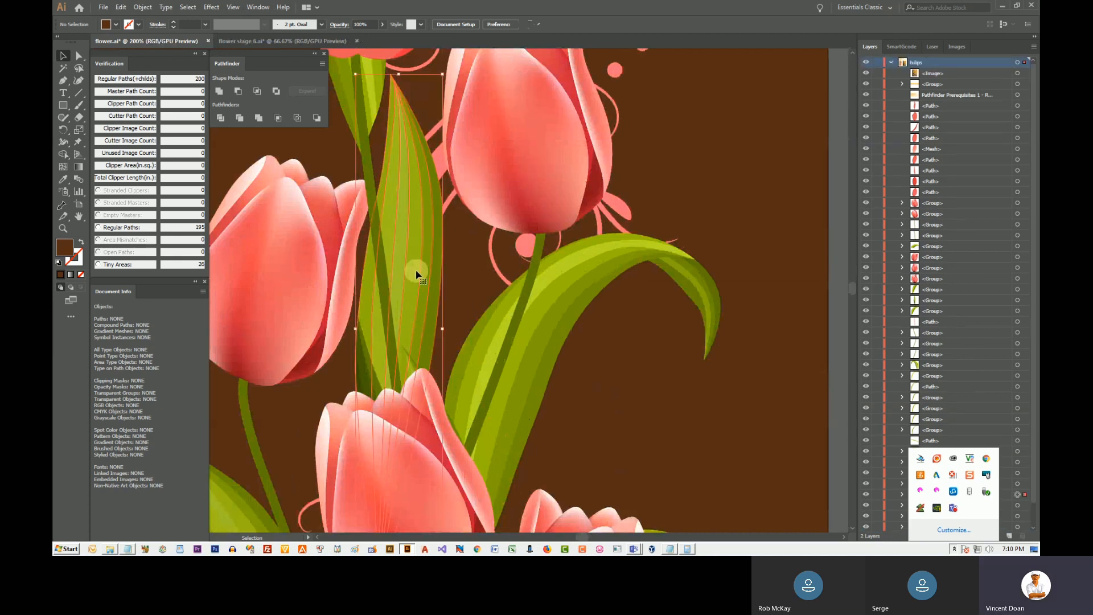
scroll(416, 274, down, 2)
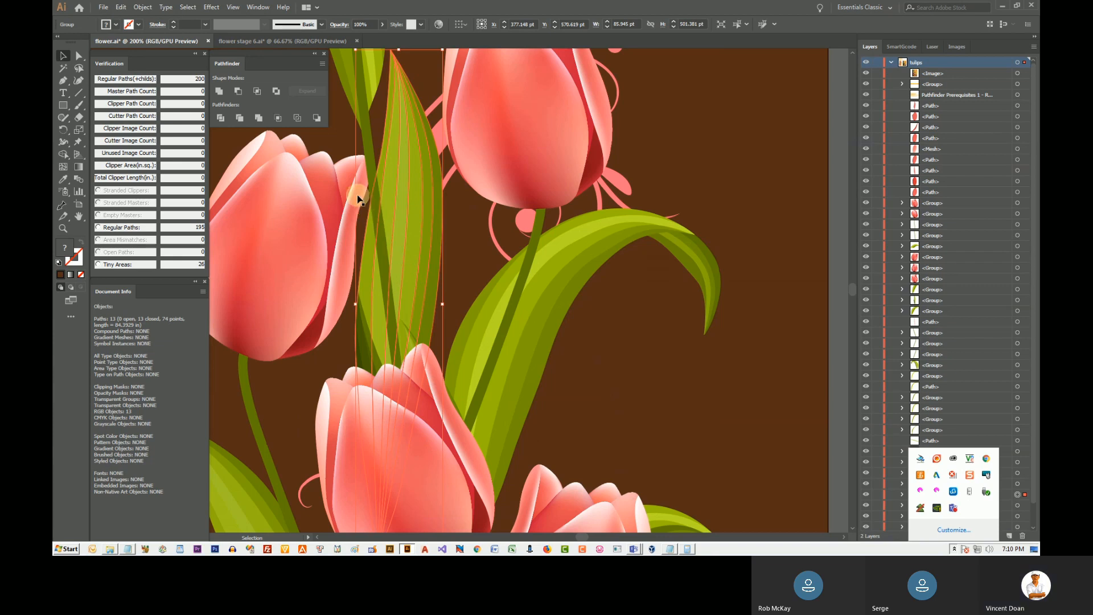
click(219, 91)
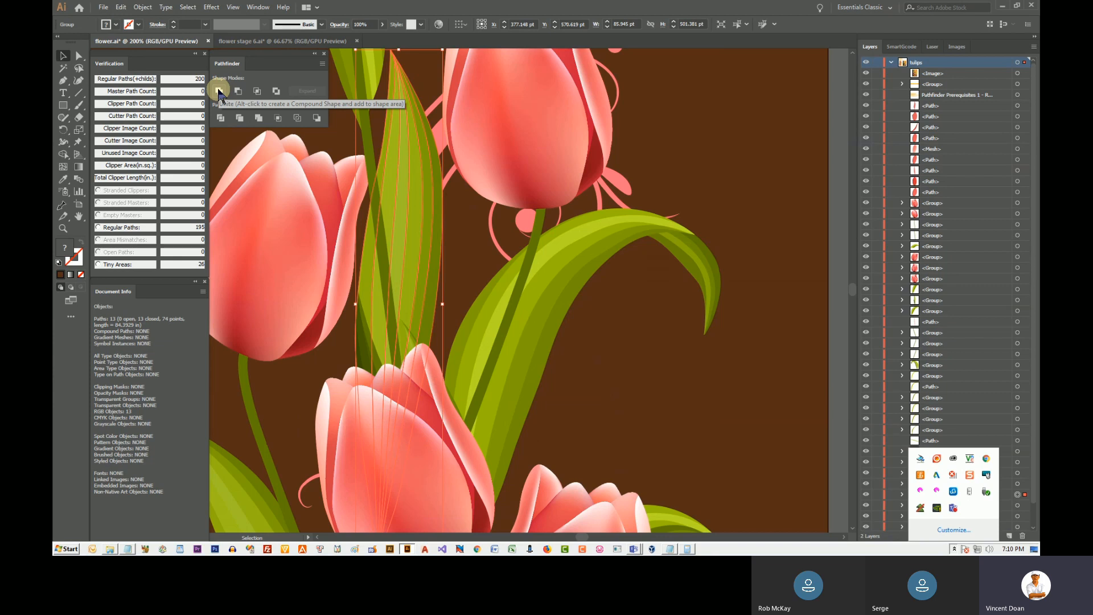
click(218, 91)
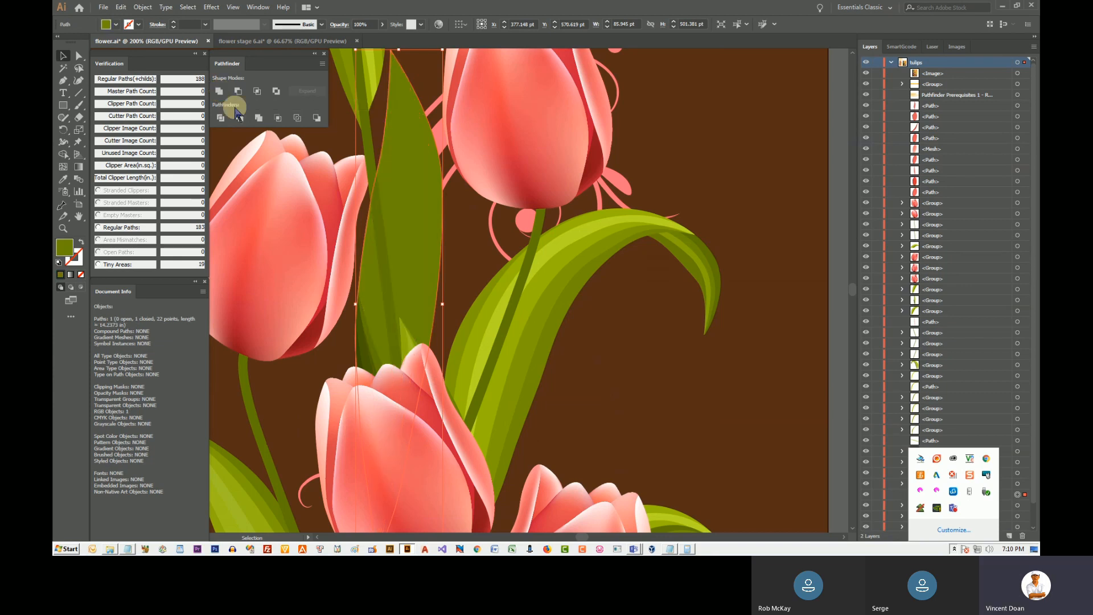
click(369, 359)
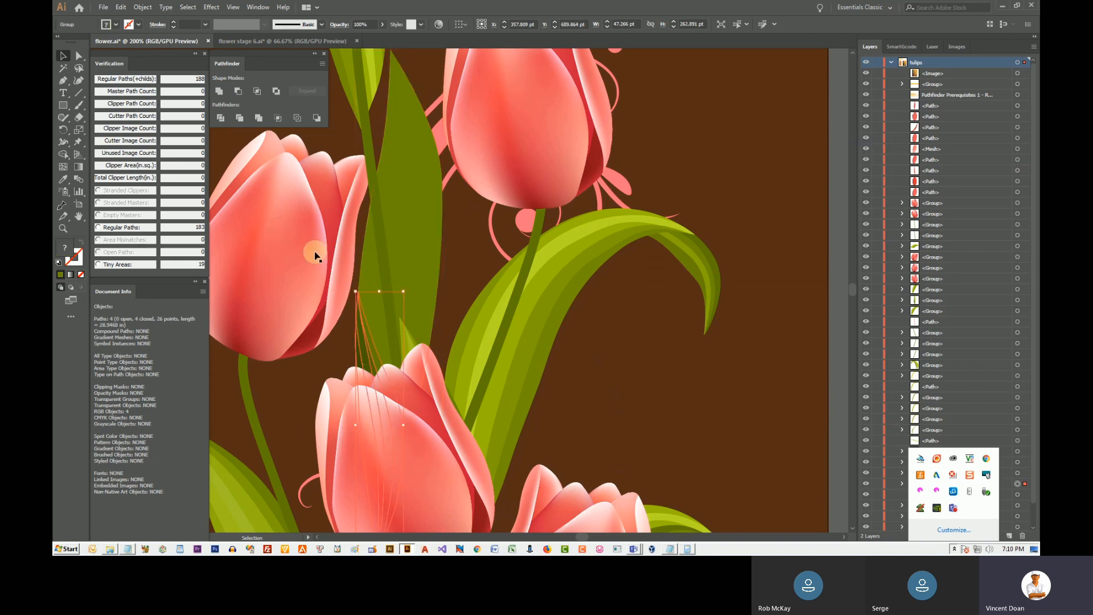
click(219, 91)
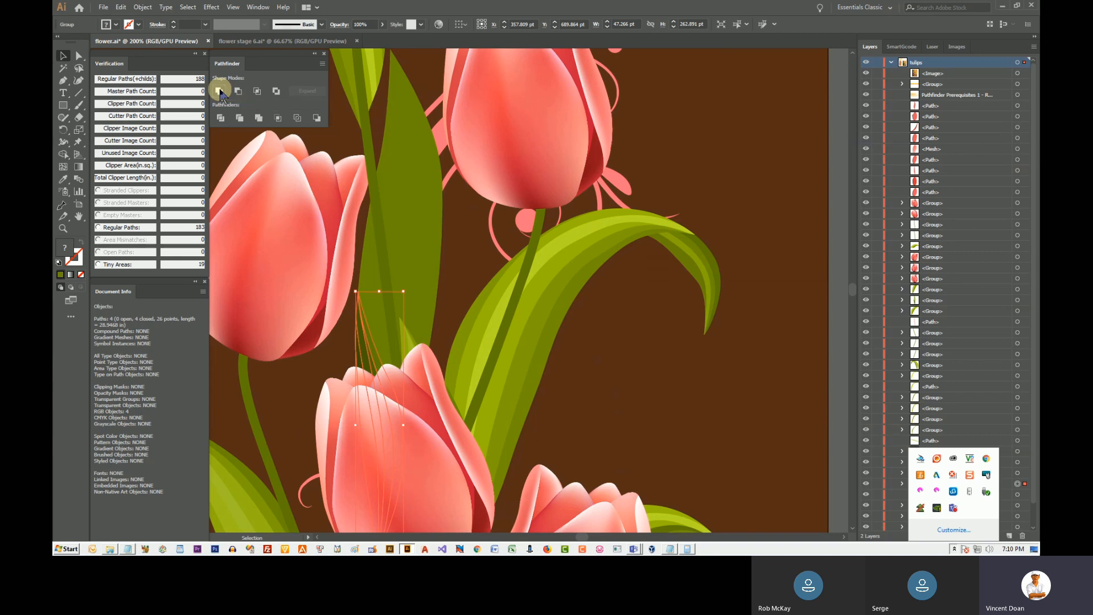
Step: Select the six strips forming the main blade of the large curled leaf and unite them into one solid path
click(536, 300)
shift+click(552, 300)
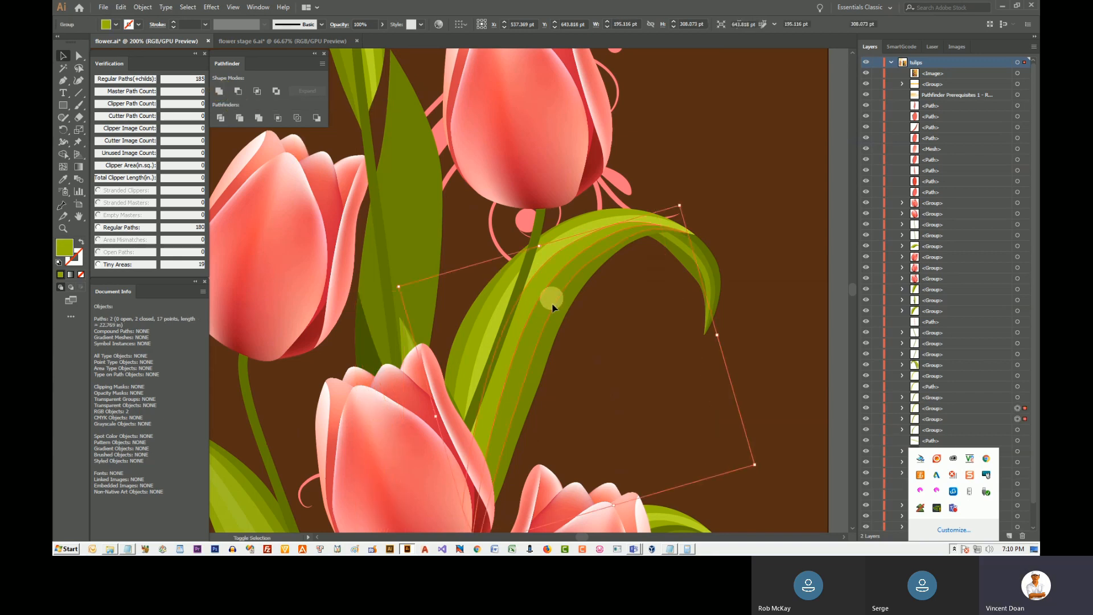
shift+click(555, 318)
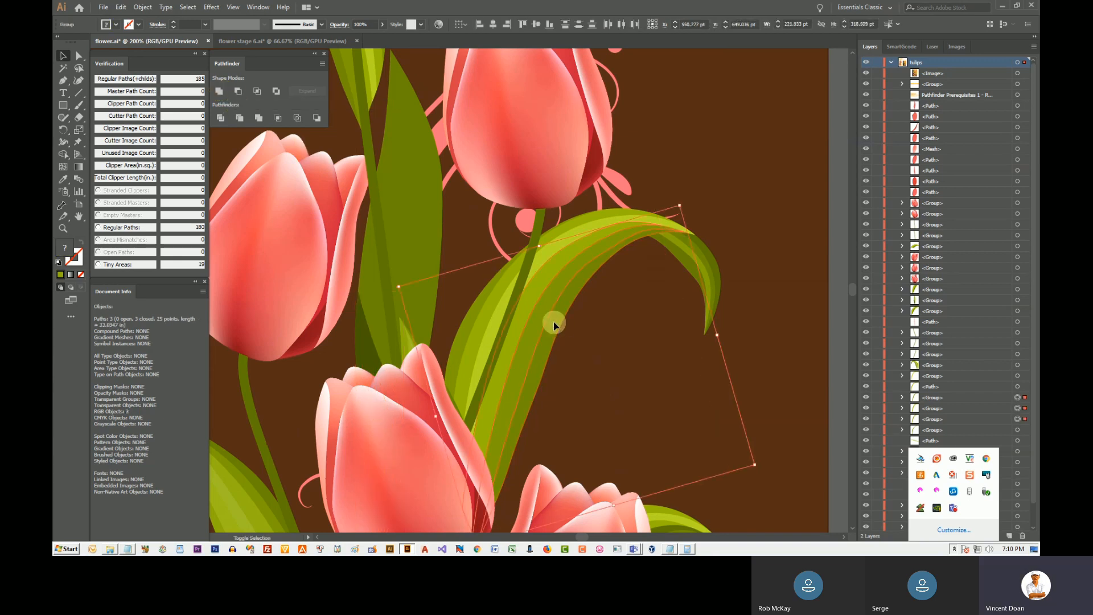
shift+click(533, 260)
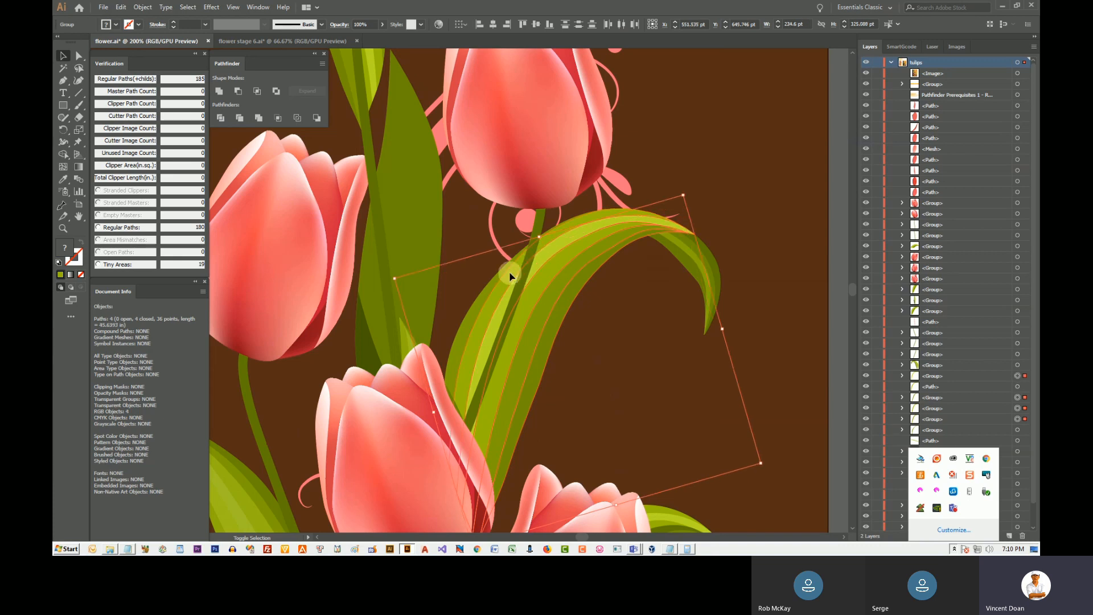
shift+click(510, 276)
shift+click(483, 295)
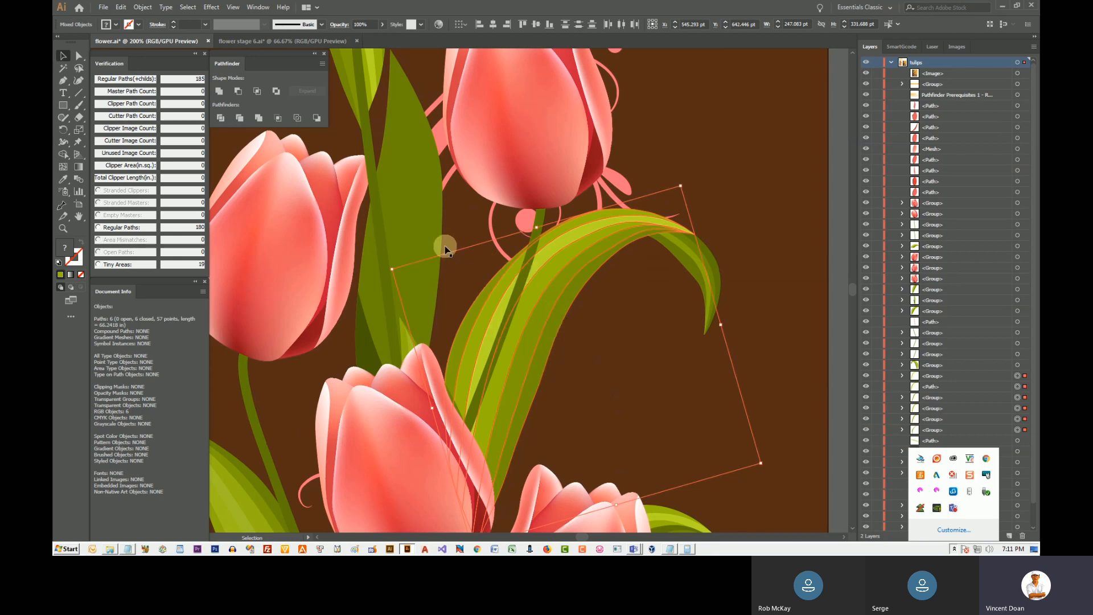
click(220, 91)
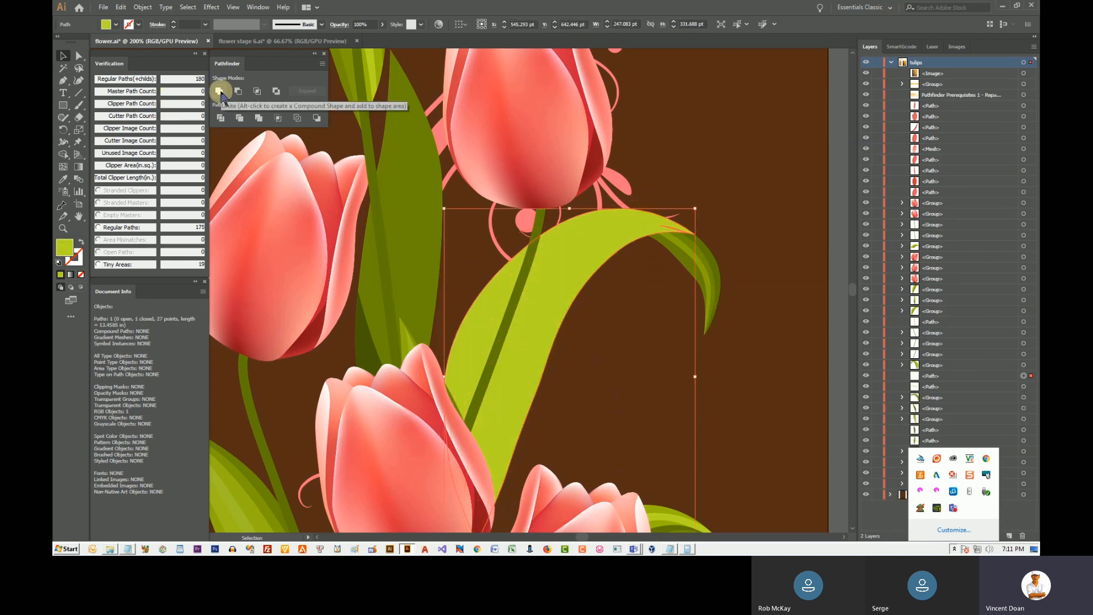
Step: Unite the drooping tip of the curled leaf into one solid path and clear the selection
click(706, 275)
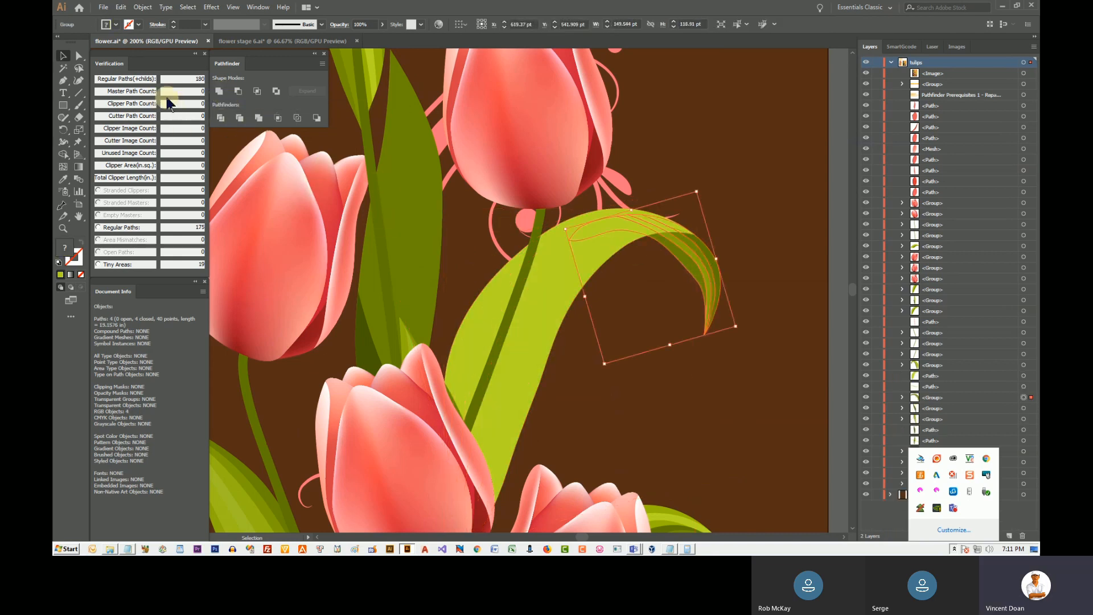
click(219, 91)
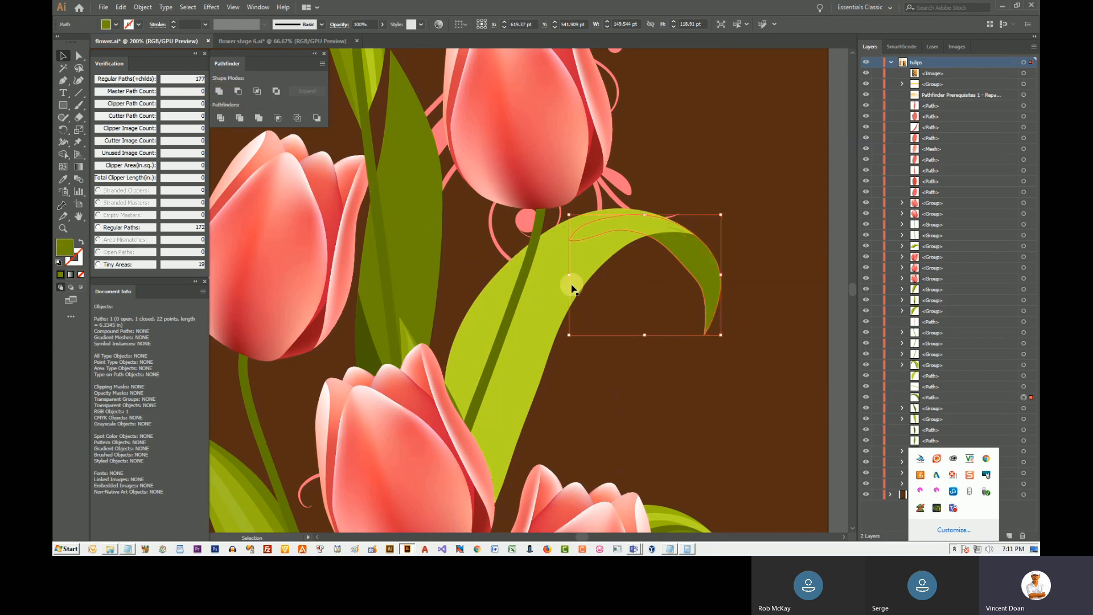
key(ctrl+1)
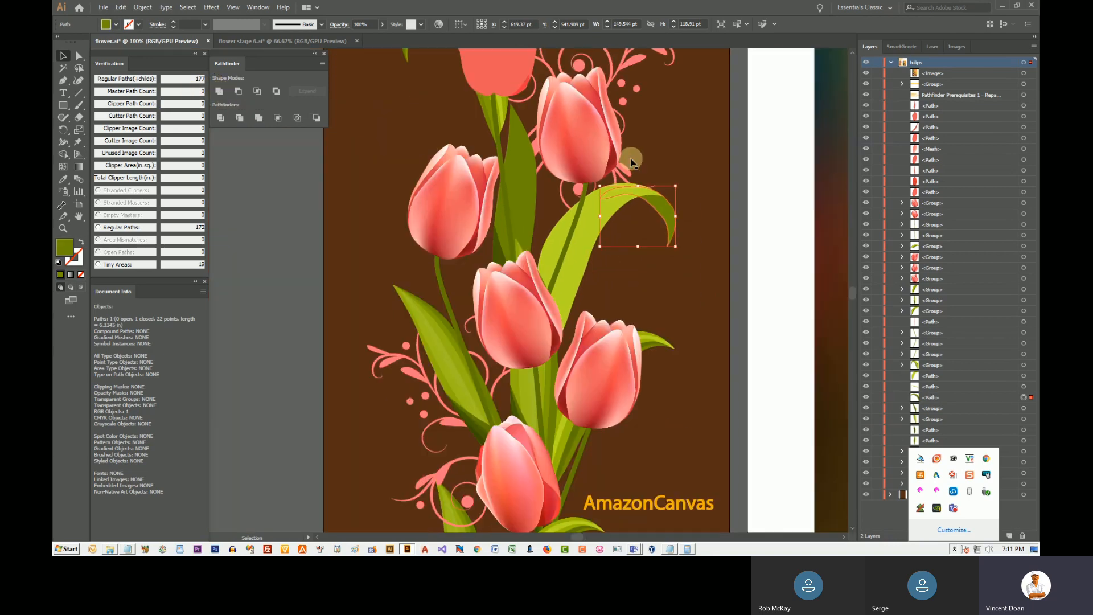
scroll(618, 255, down, 1)
scroll(619, 255, down, 1)
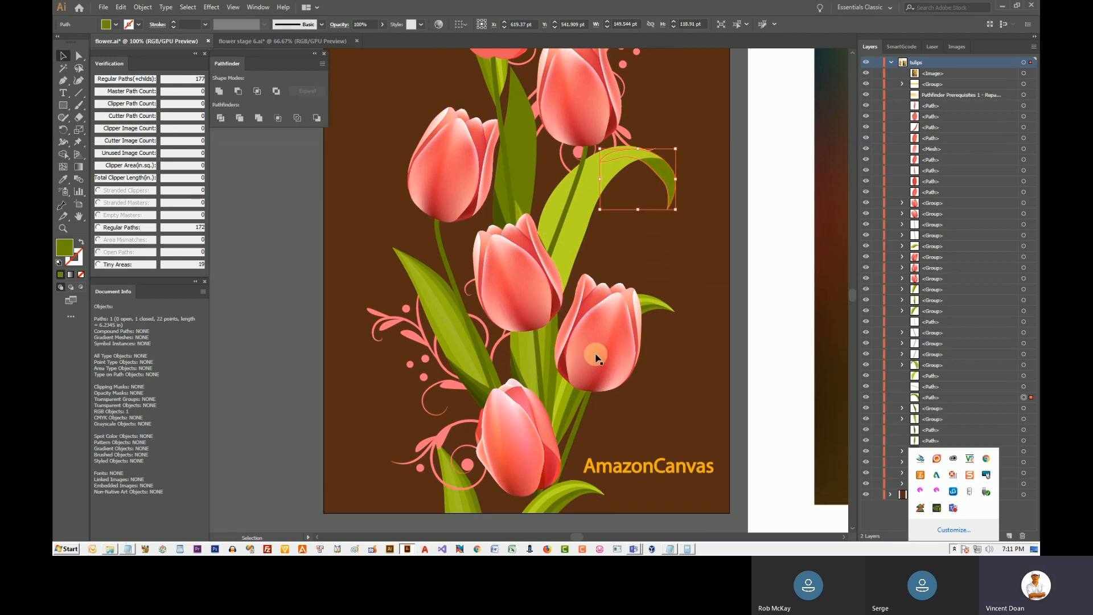
click(740, 344)
scroll(550, 393, down, 1)
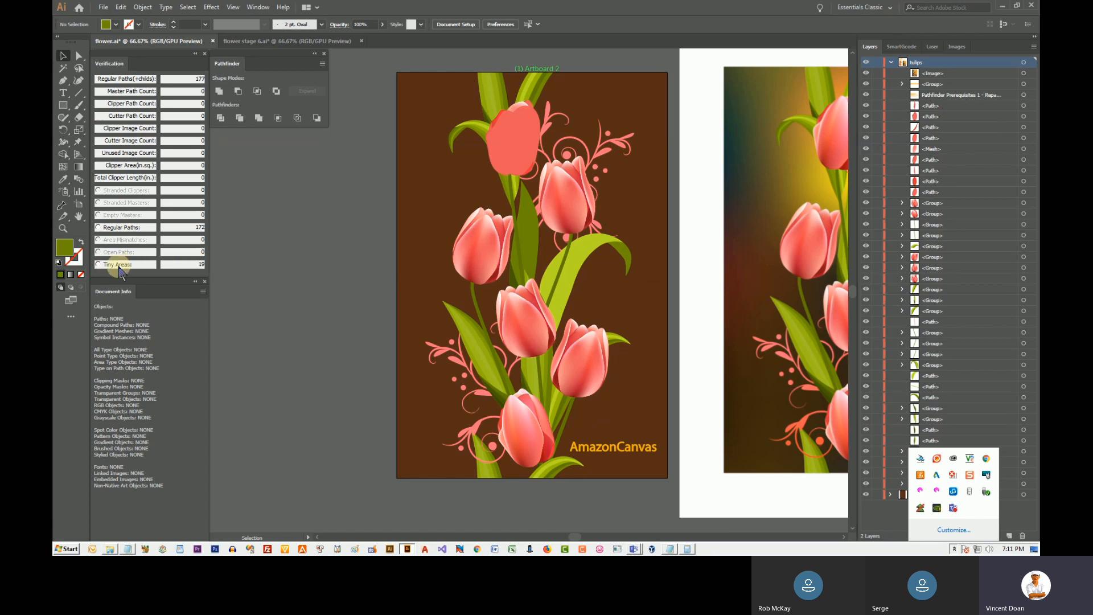
Step: Locate the artwork's tiny areas and unite the shaded shapes of the pointed leaf on the artwork's left side into one path
click(100, 265)
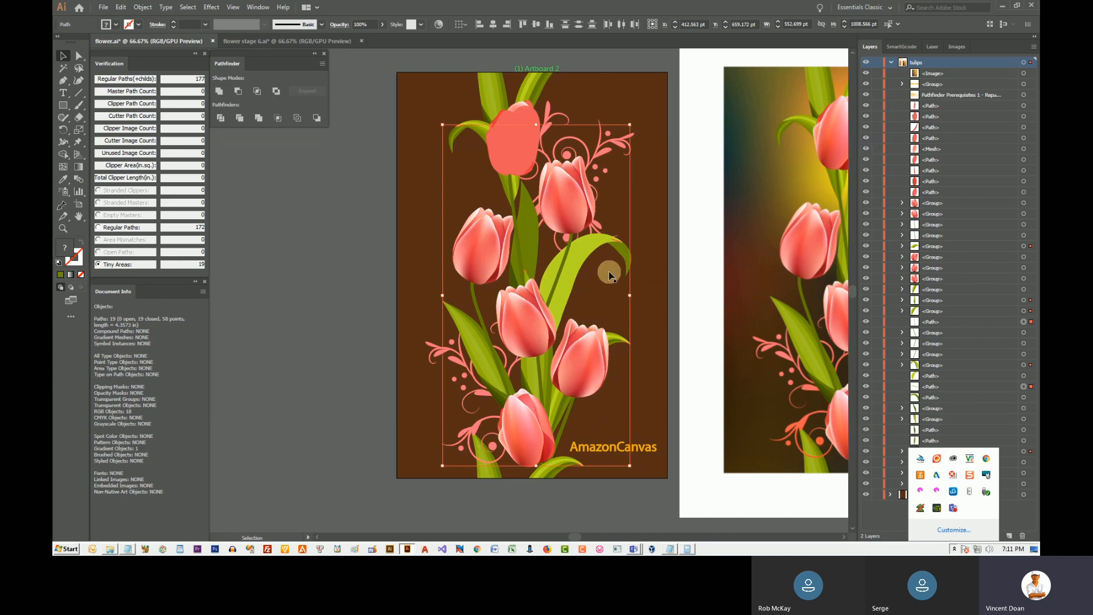
scroll(446, 311, up, 9)
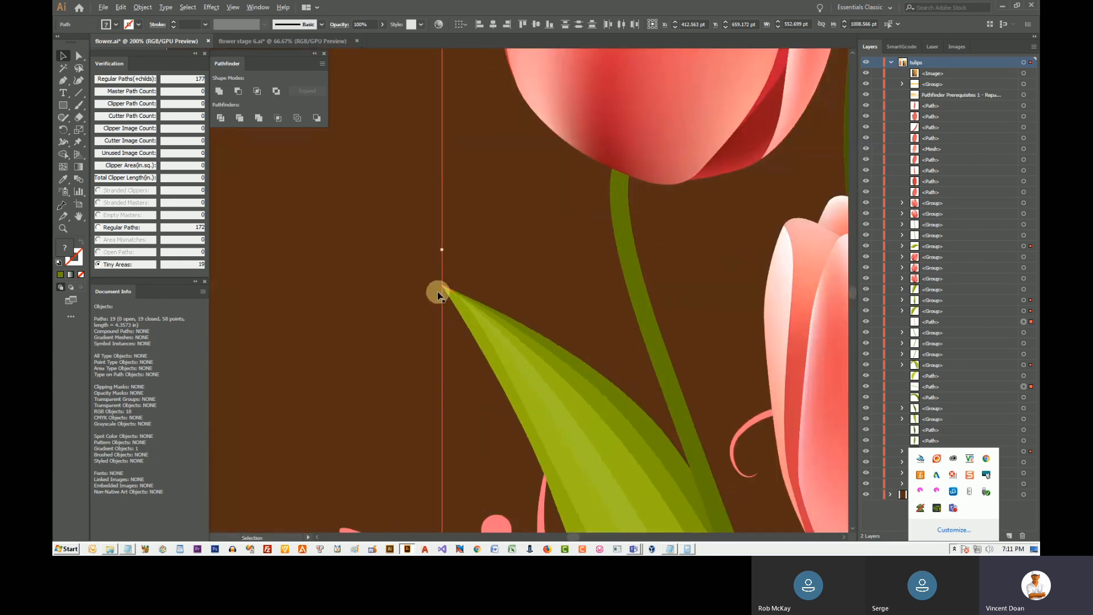
scroll(442, 291, up, 1)
scroll(520, 288, up, 2)
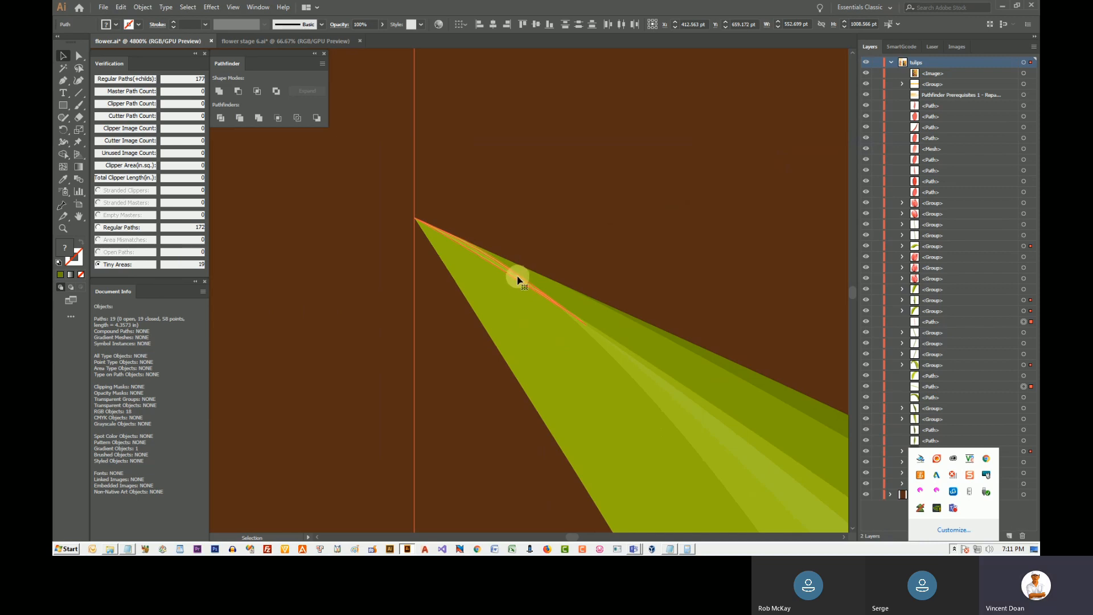
scroll(422, 234, down, 6)
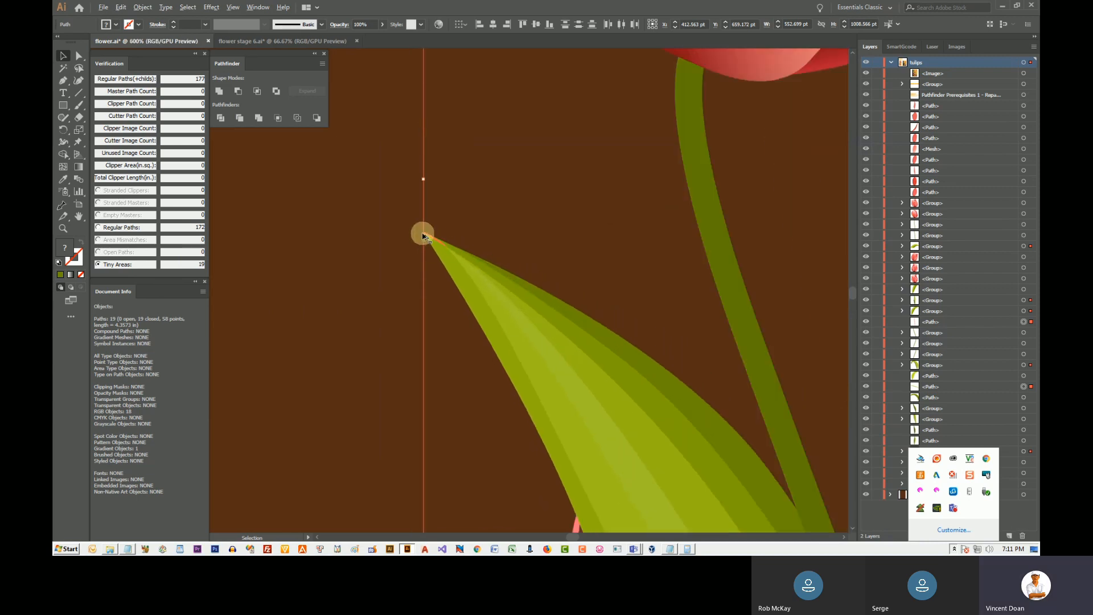
click(543, 345)
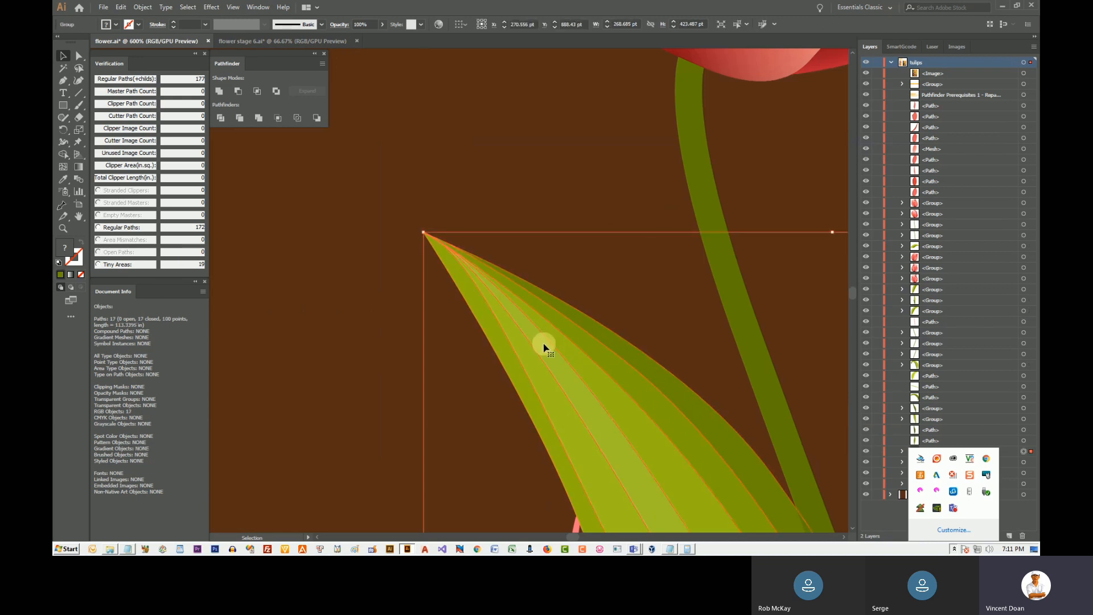
scroll(517, 151, down, 1)
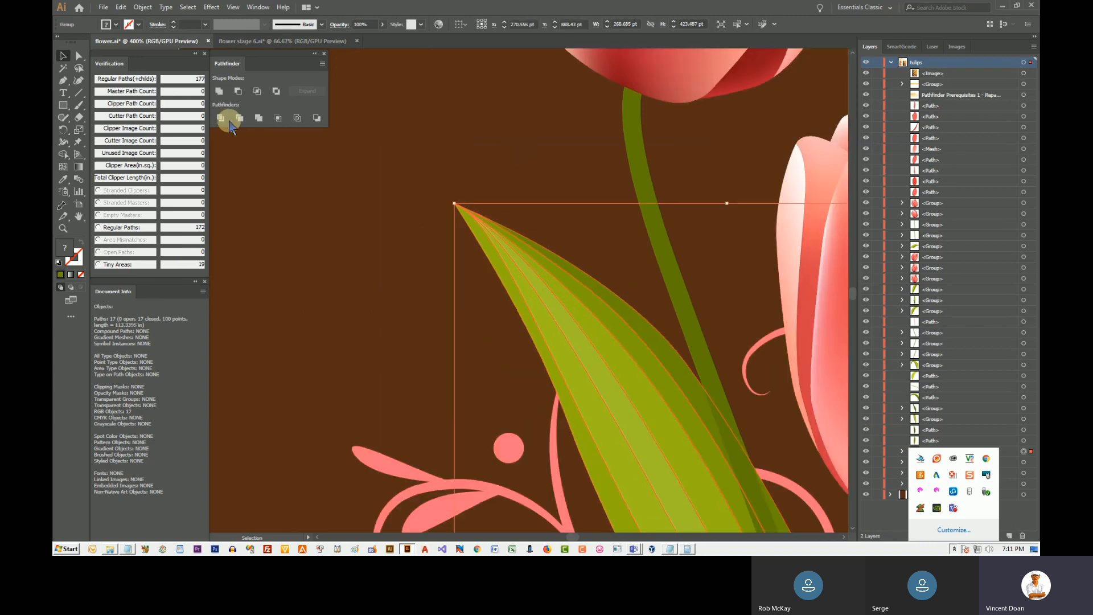
click(220, 92)
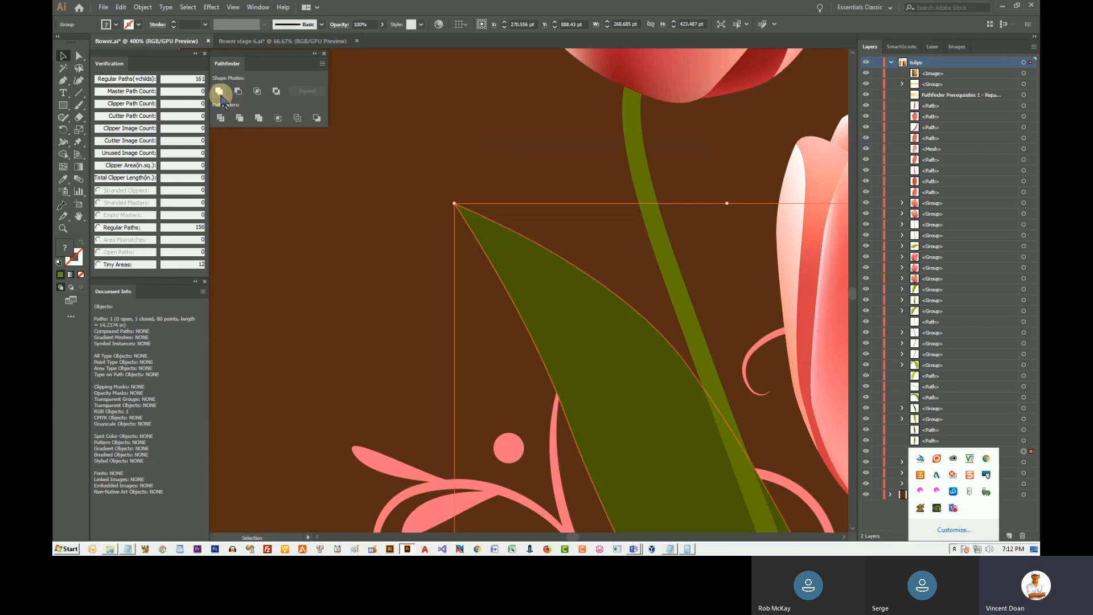
Step: Select the remaining tiny areas and unite the pointed leaf group behind the middle tulip into one path
click(126, 265)
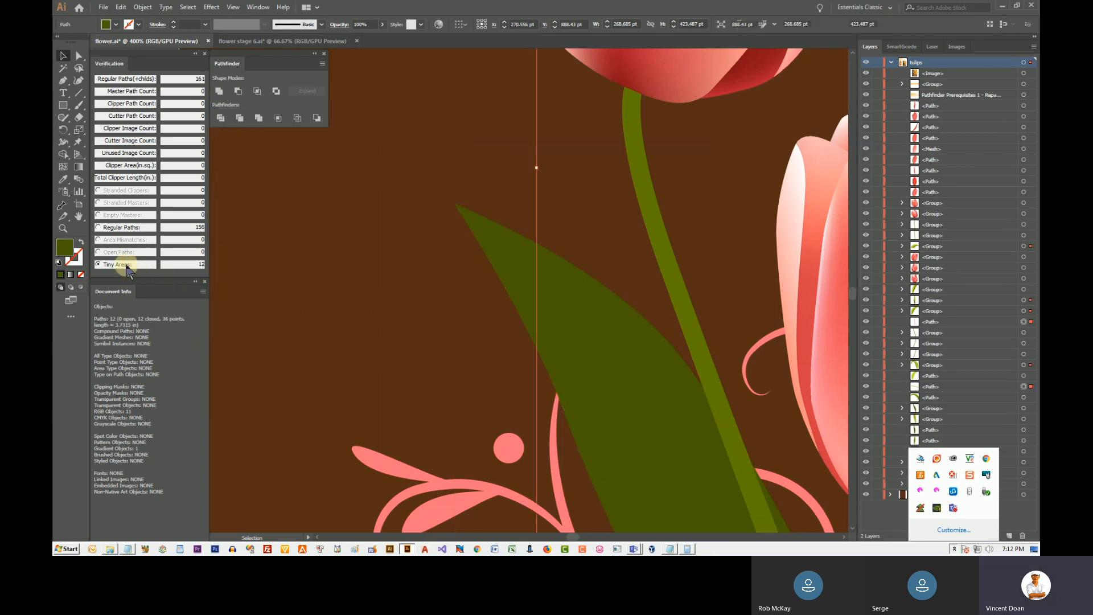
scroll(375, 314, down, 1)
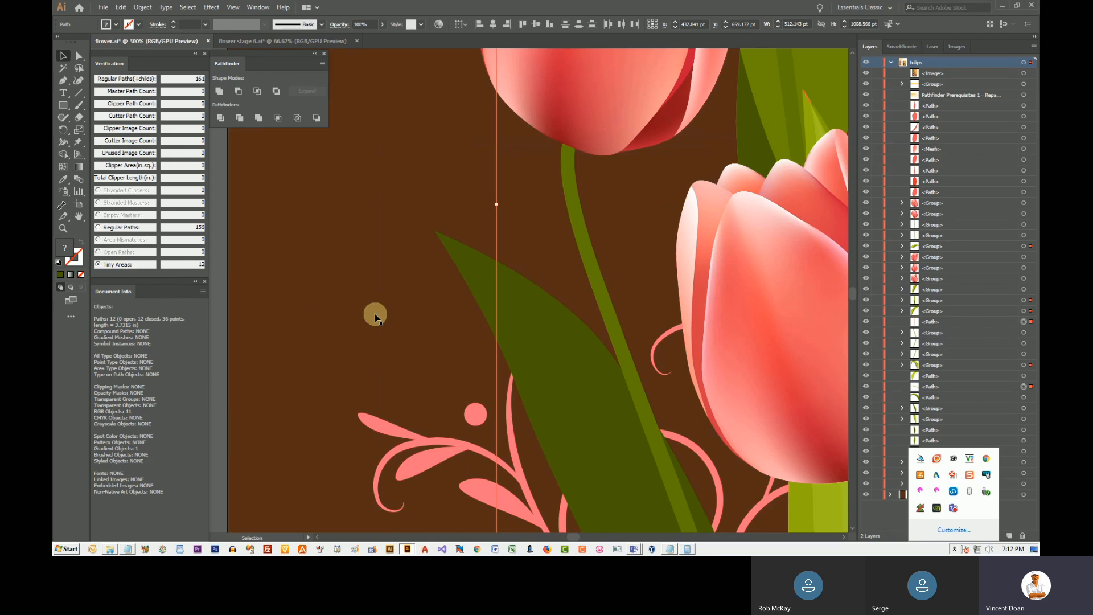
scroll(422, 307, down, 3)
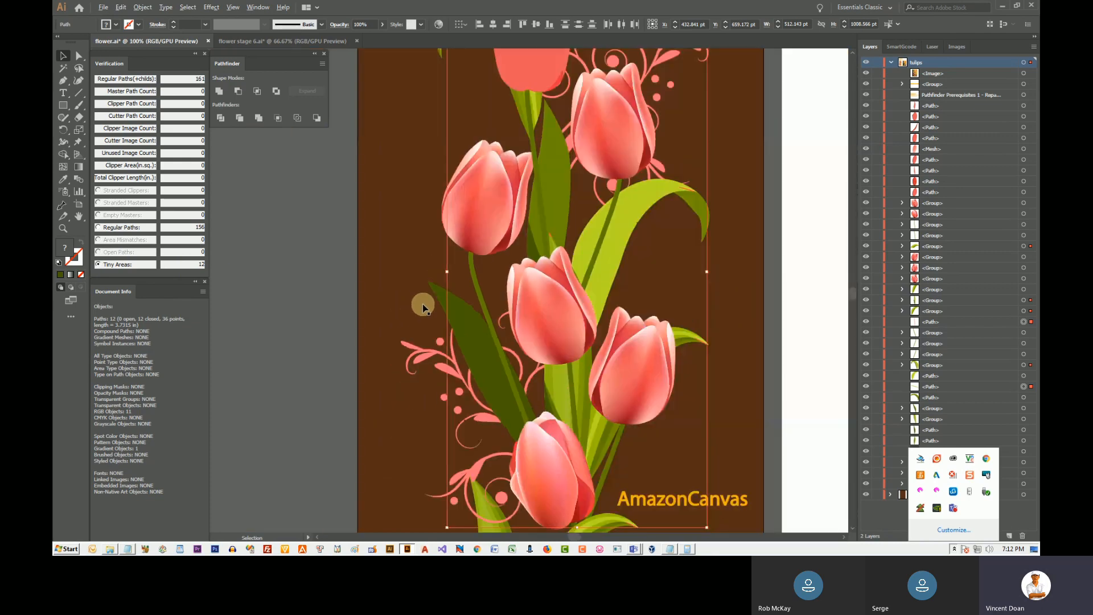
scroll(543, 253, up, 5)
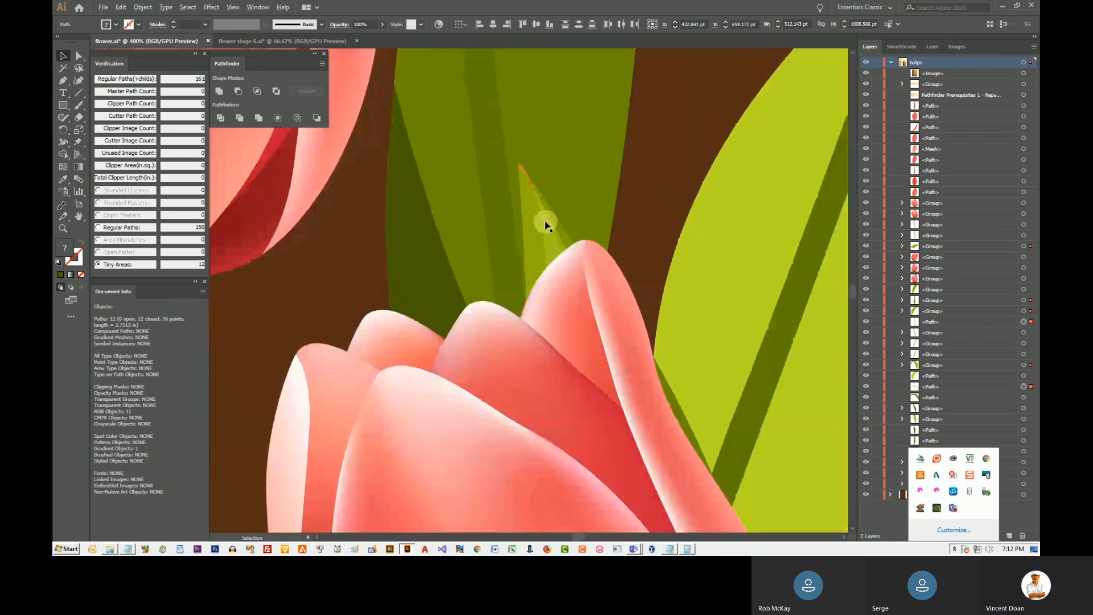
click(542, 231)
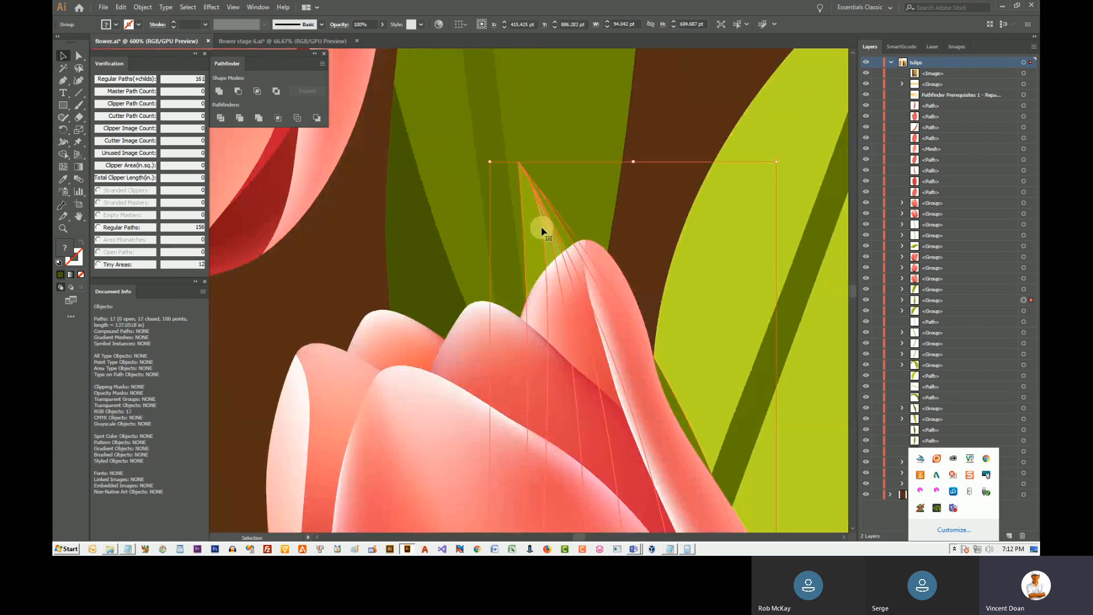
click(219, 91)
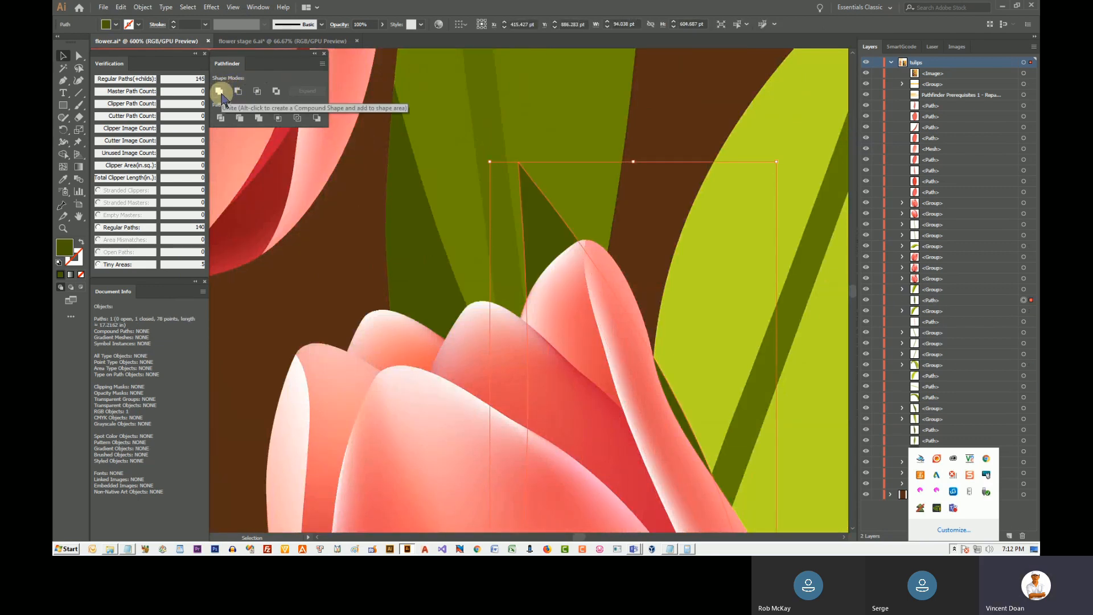
Step: Select the remaining tiny areas and locate them across the whole tulip artwork at 100% view
click(109, 264)
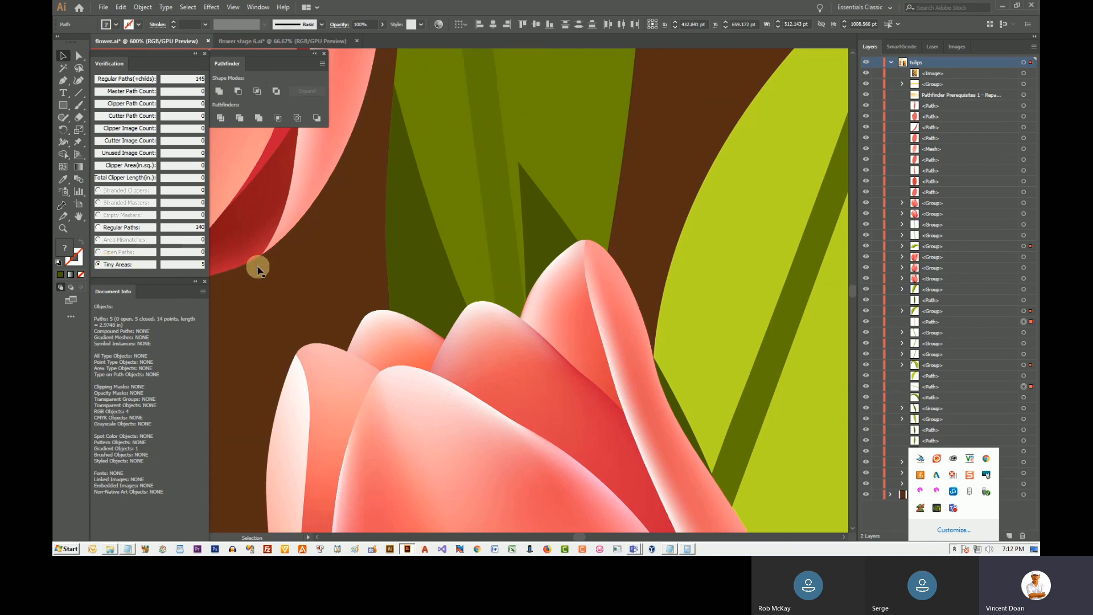
key(ctrl+1)
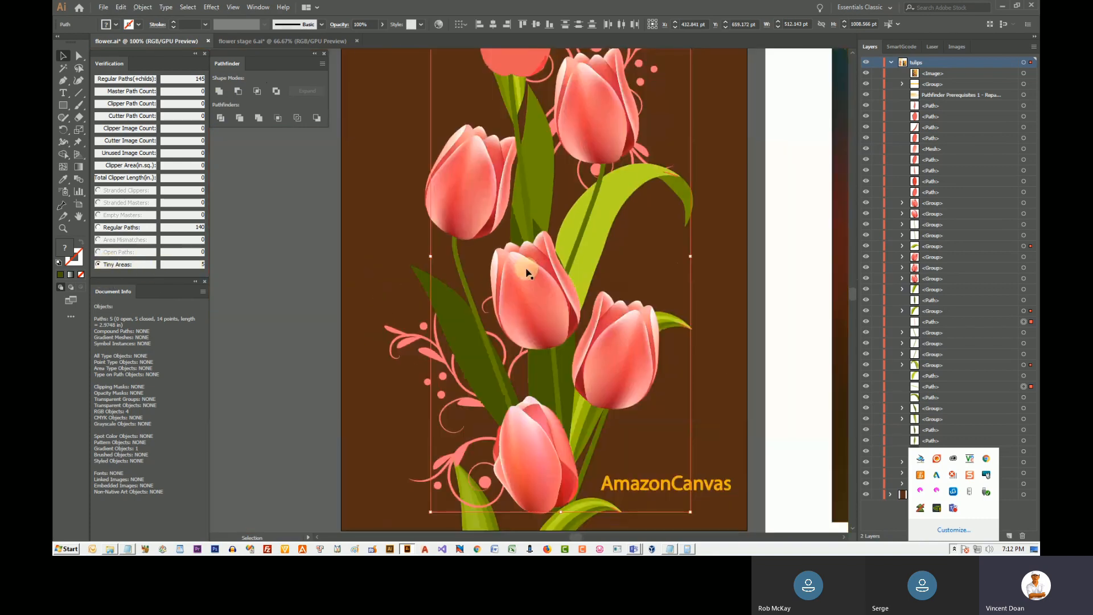
scroll(526, 272, down, 2)
scroll(541, 268, up, 4)
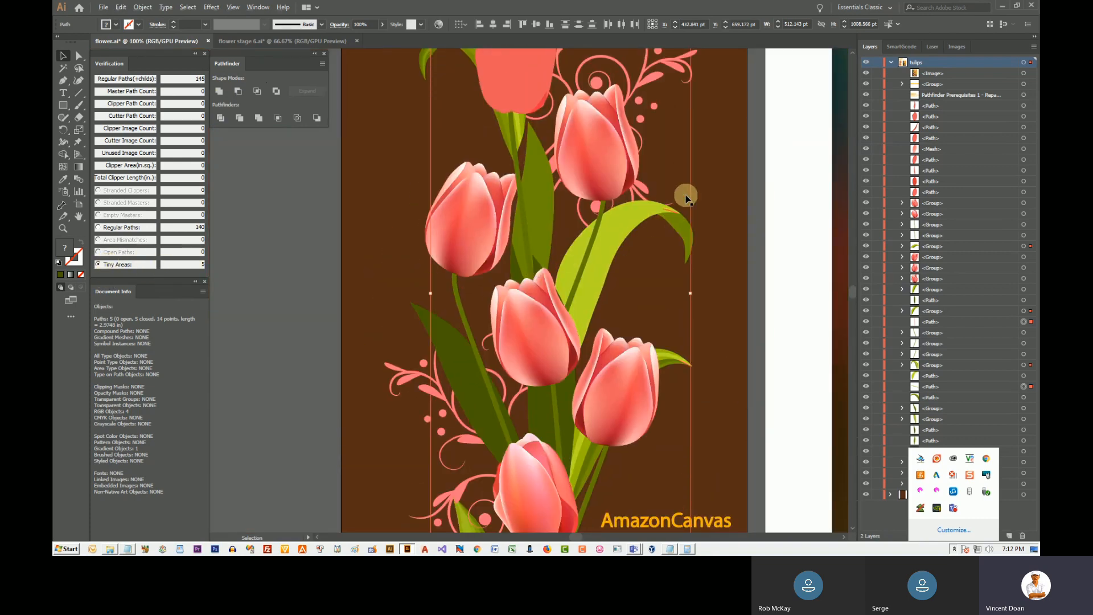
Step: Examine the pink swirl tip extending beyond the large curled leaf and the leaf's main blade, and clear the selection
scroll(686, 197, up, 10)
click(556, 208)
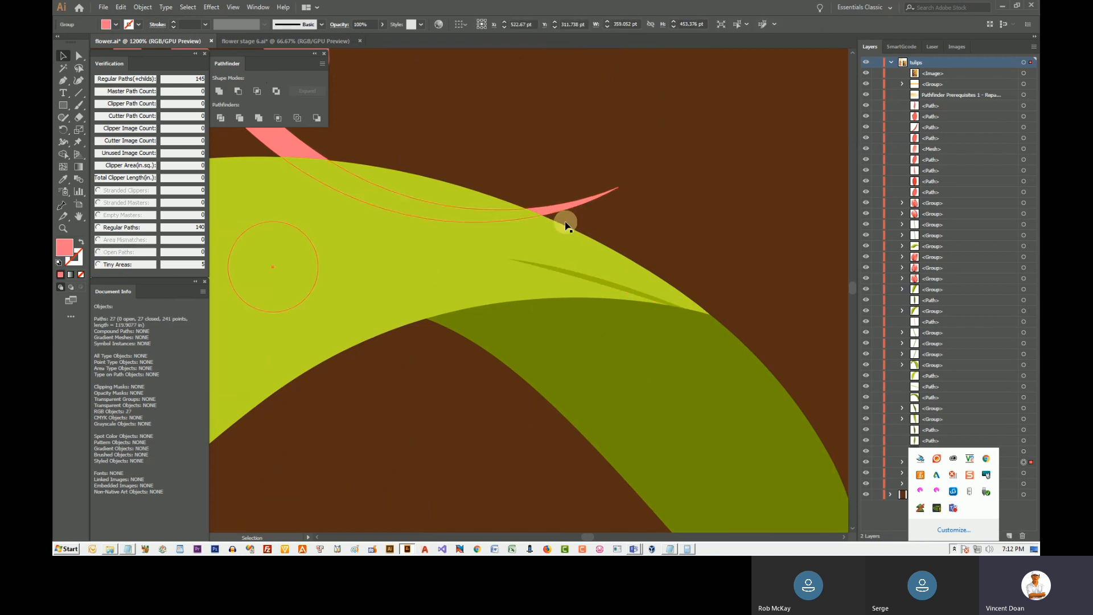
scroll(654, 247, down, 2)
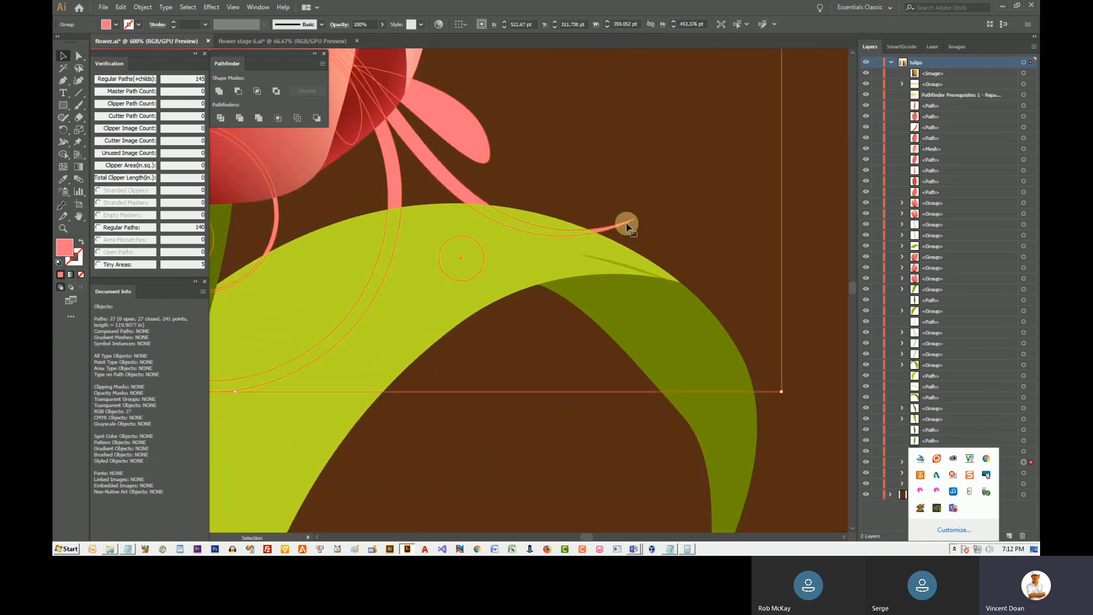
click(628, 270)
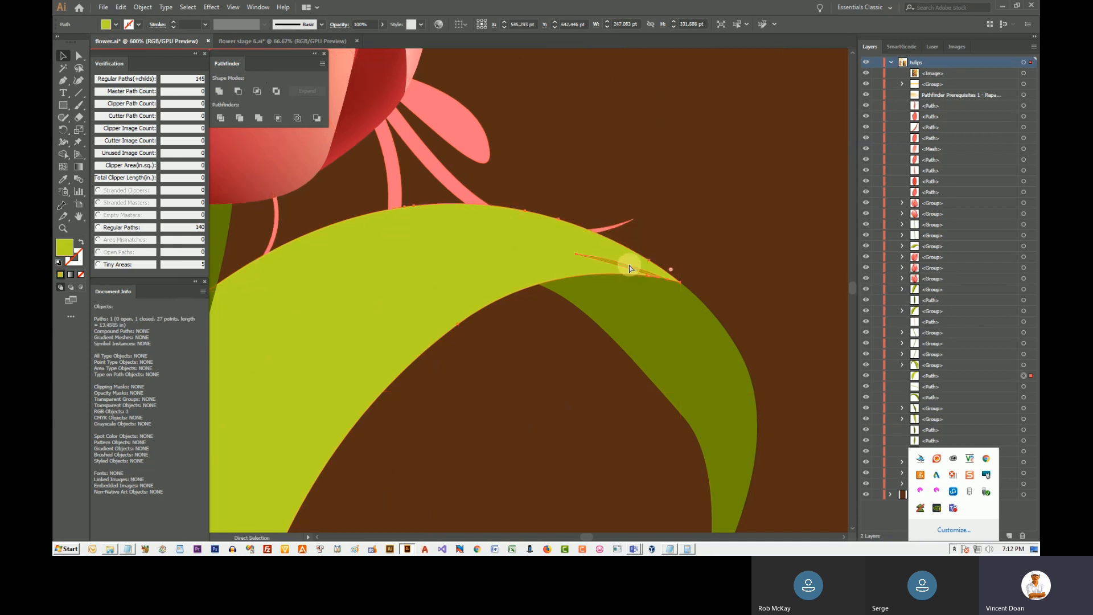
scroll(625, 223, down, 3)
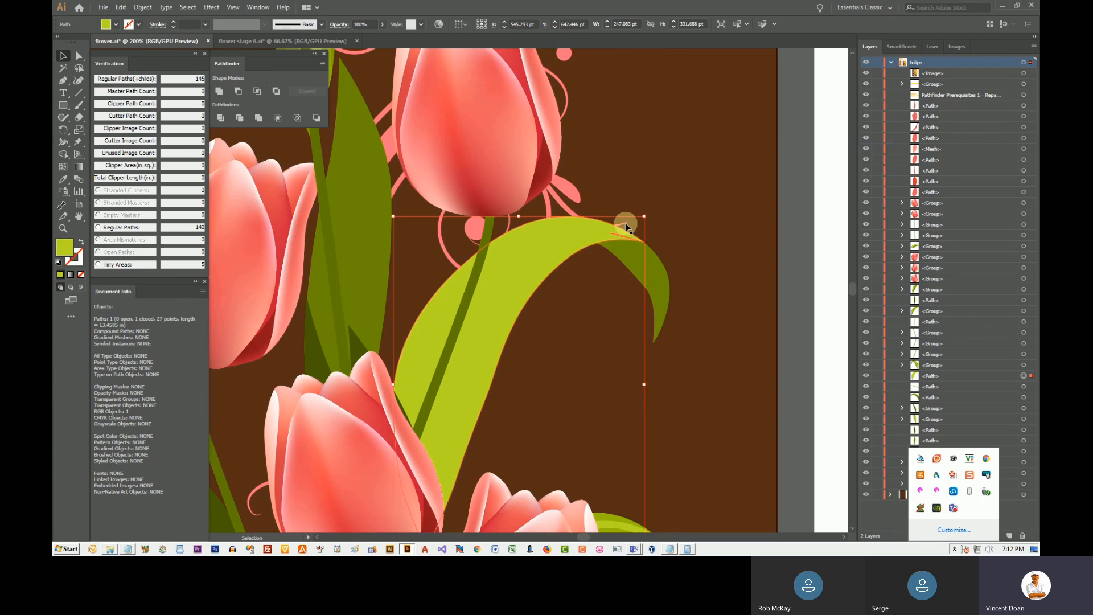
scroll(661, 215, down, 1)
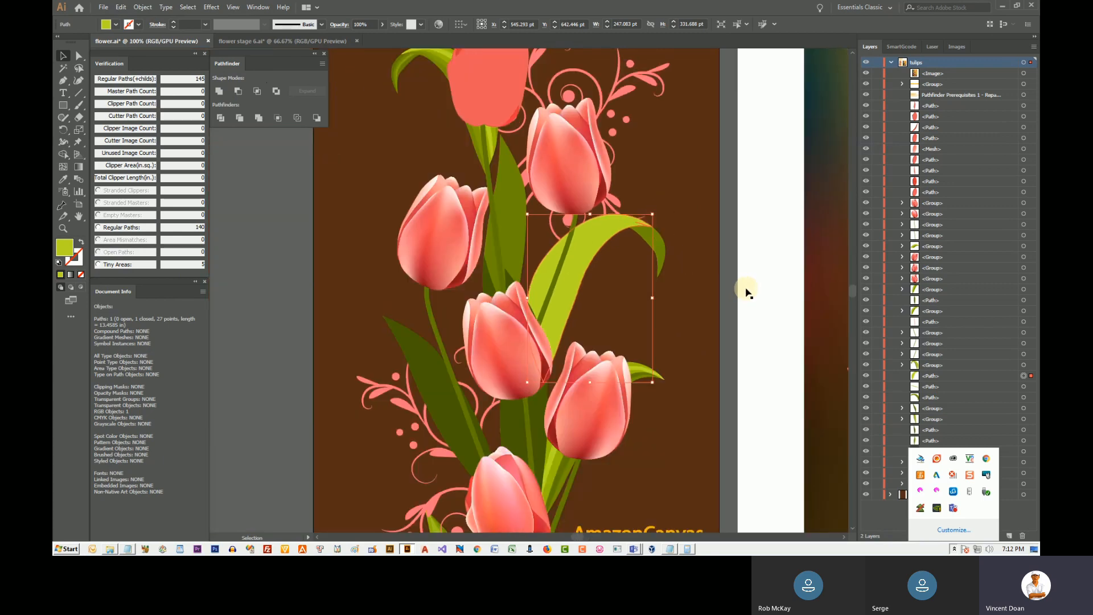
click(725, 288)
scroll(504, 205, down, 1)
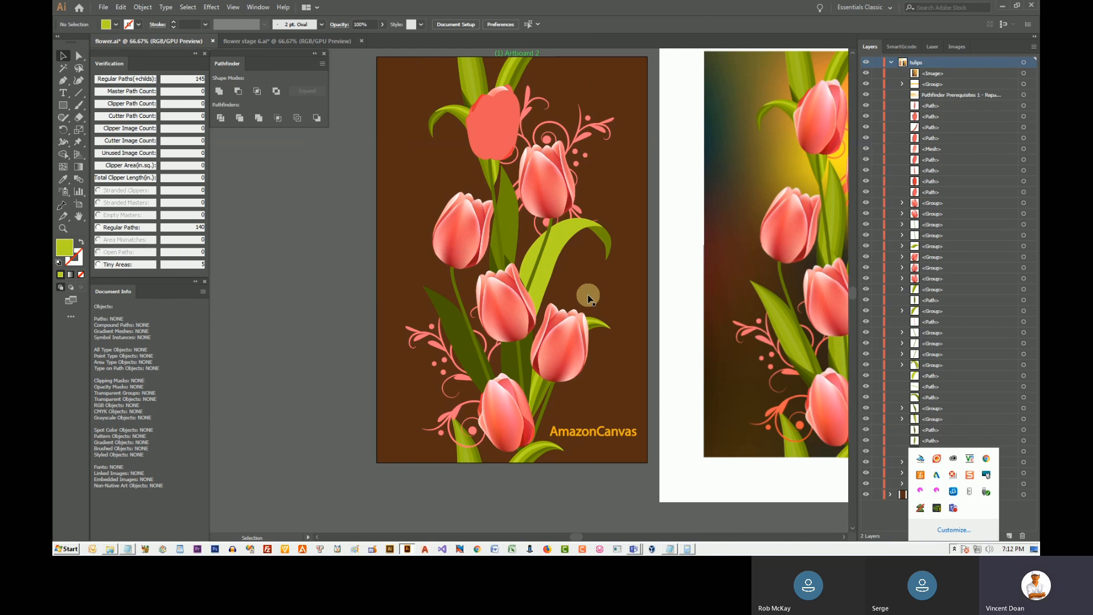
Step: Switch to flower stage 6.ai, select its tiny areas and locate them around the curled leaf
click(317, 43)
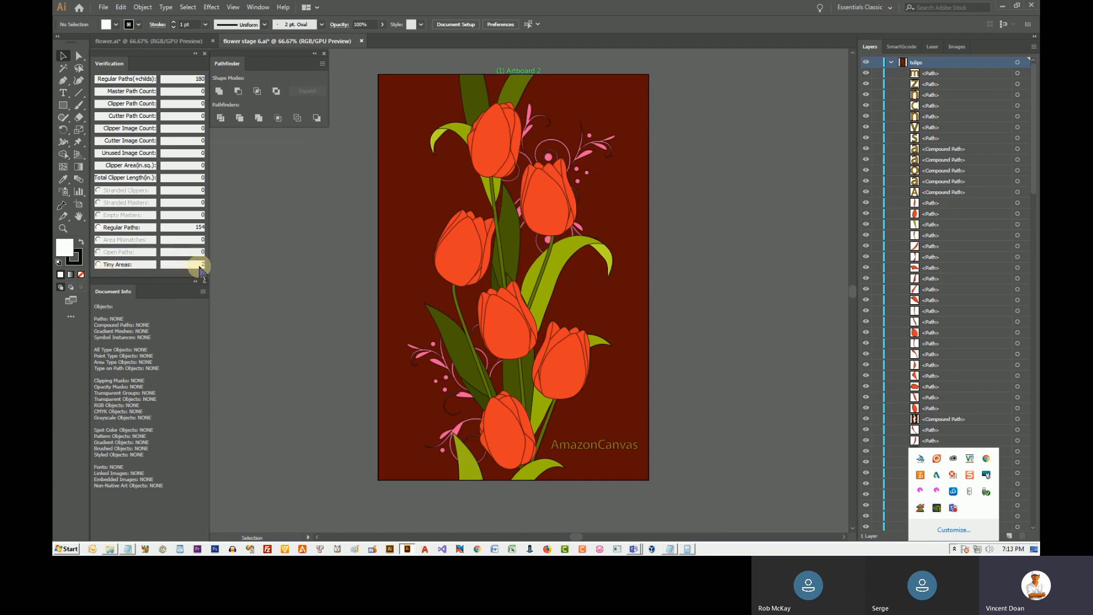
click(116, 266)
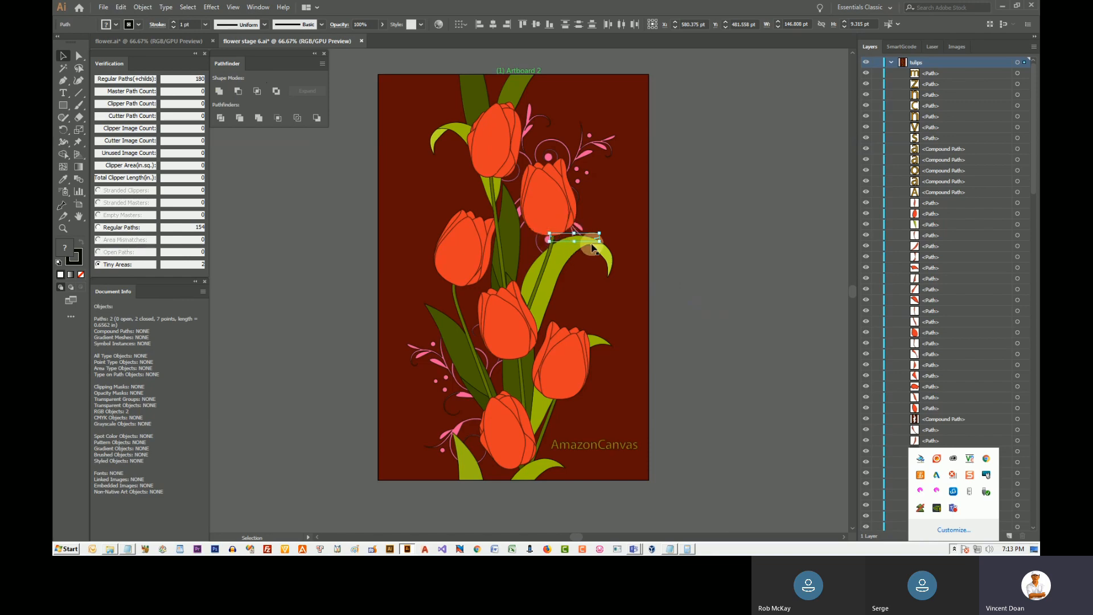
scroll(554, 239, up, 3)
scroll(553, 239, up, 4)
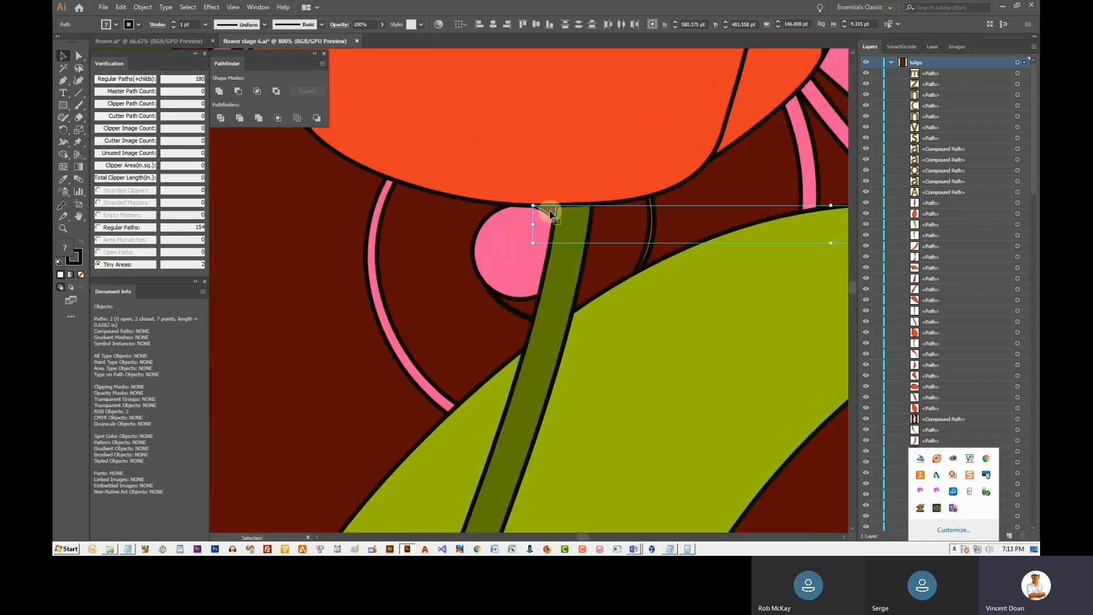
scroll(392, 213, down, 1)
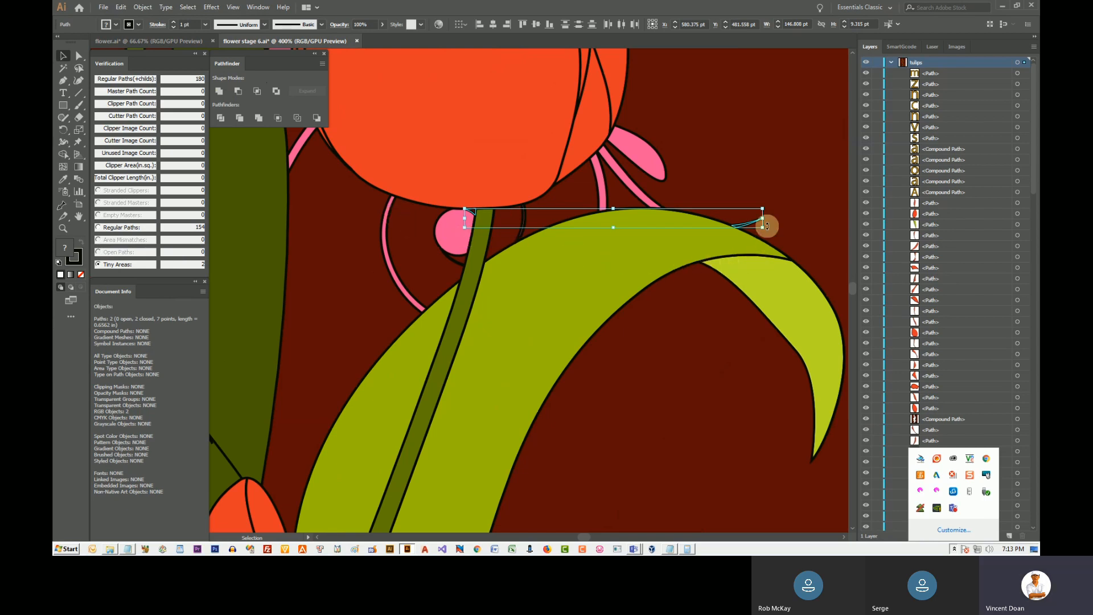
scroll(767, 226, up, 3)
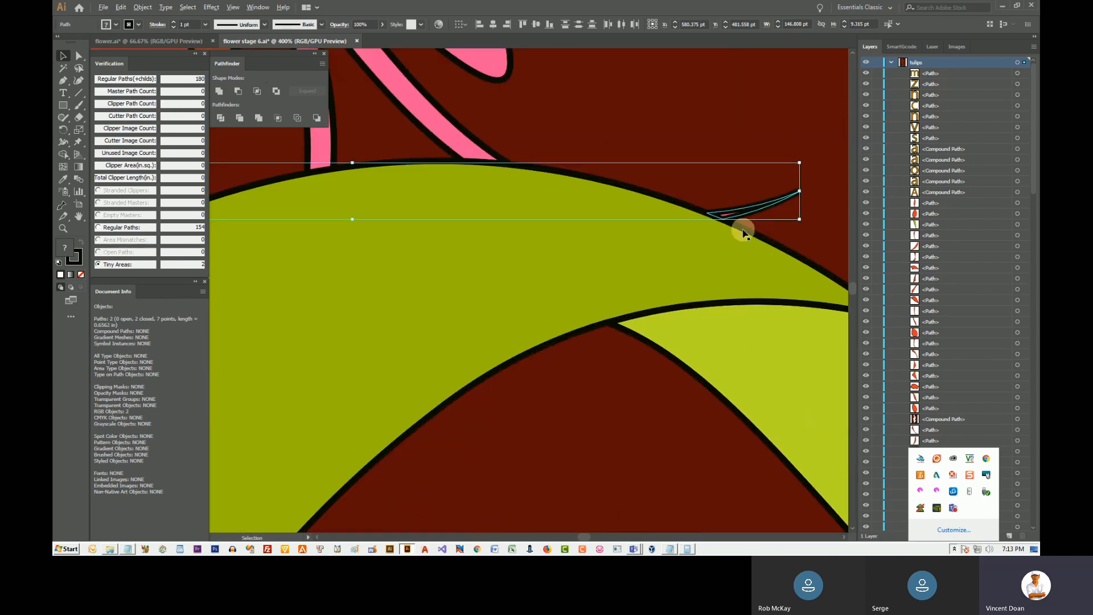
Step: Try to unite the tiny pink swirl tip above the curled leaf with the dark red background compound path
click(678, 236)
click(729, 215)
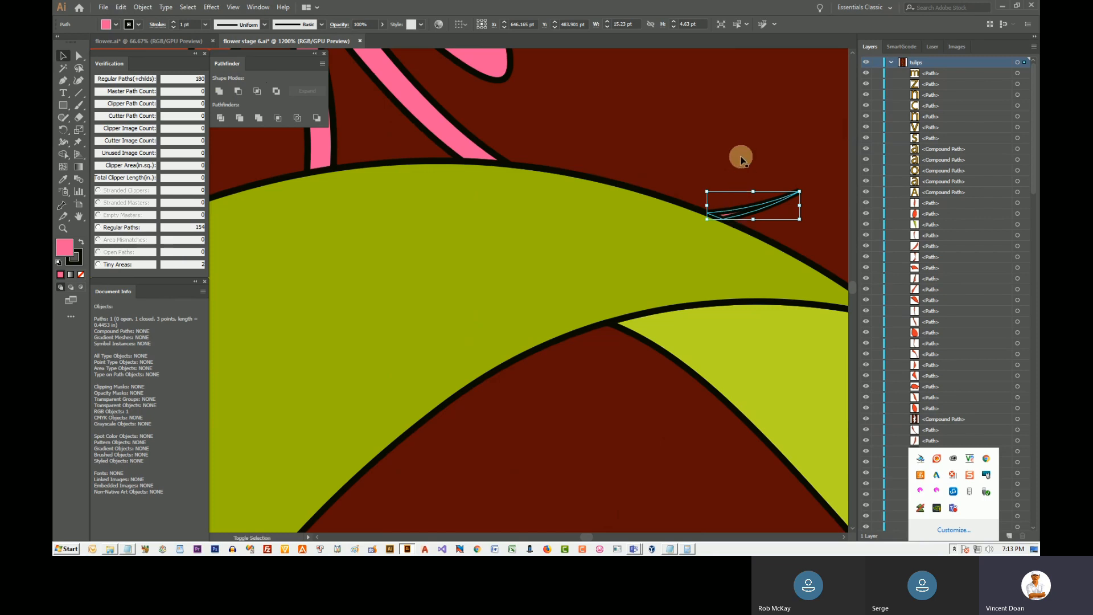
key(ctrl+a)
scroll(531, 235, down, 2)
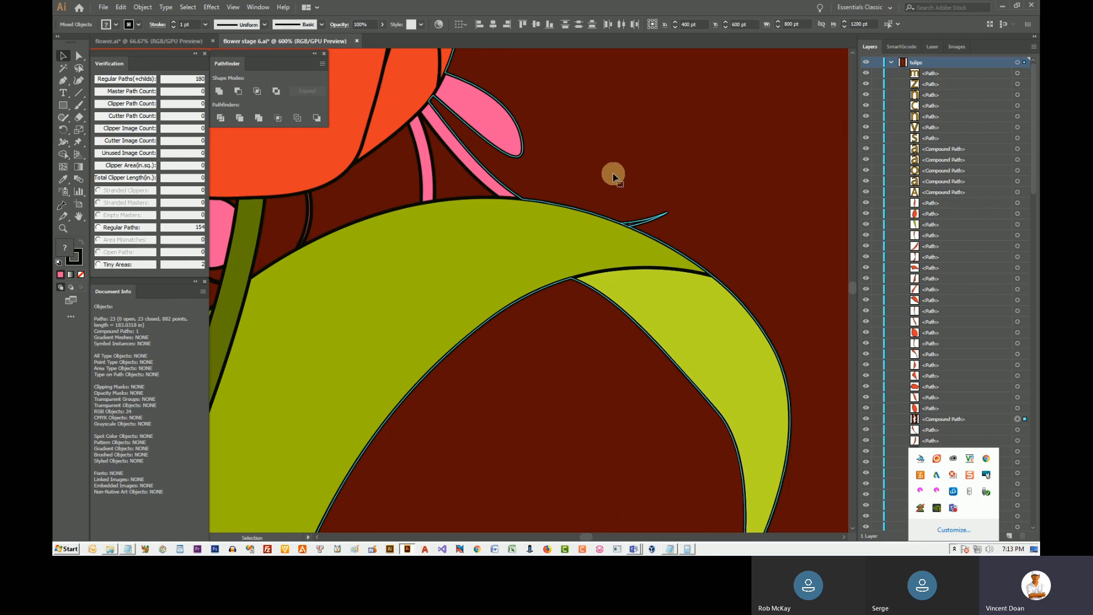
click(215, 94)
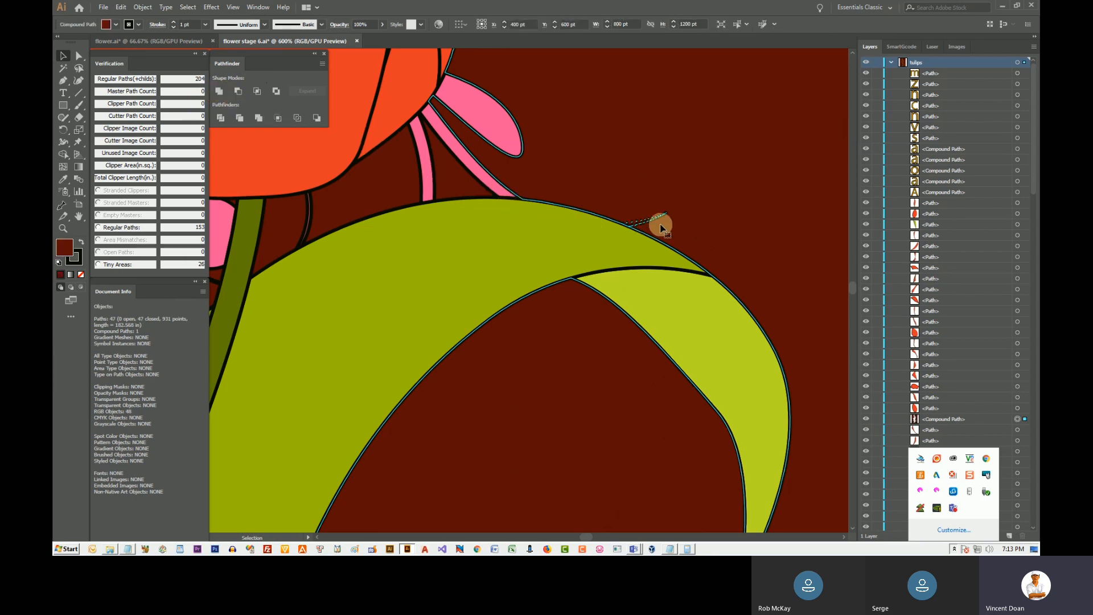
Step: Examine the united background's edge at the former swirl tip and the commands available for the compound path
scroll(651, 226, up, 2)
scroll(644, 219, up, 2)
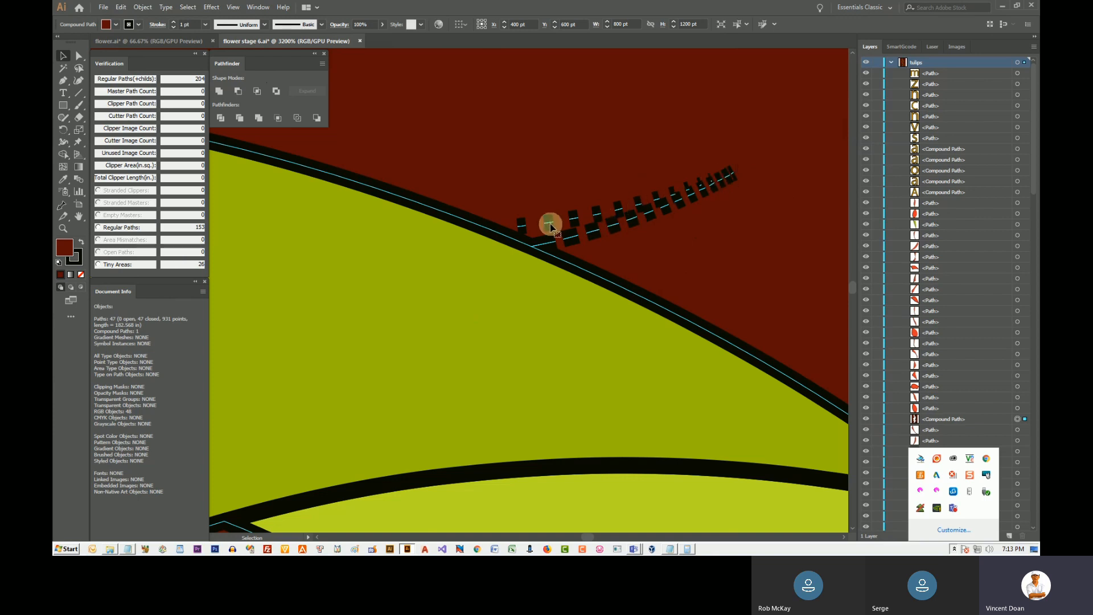
scroll(571, 178, down, 2)
click(572, 179)
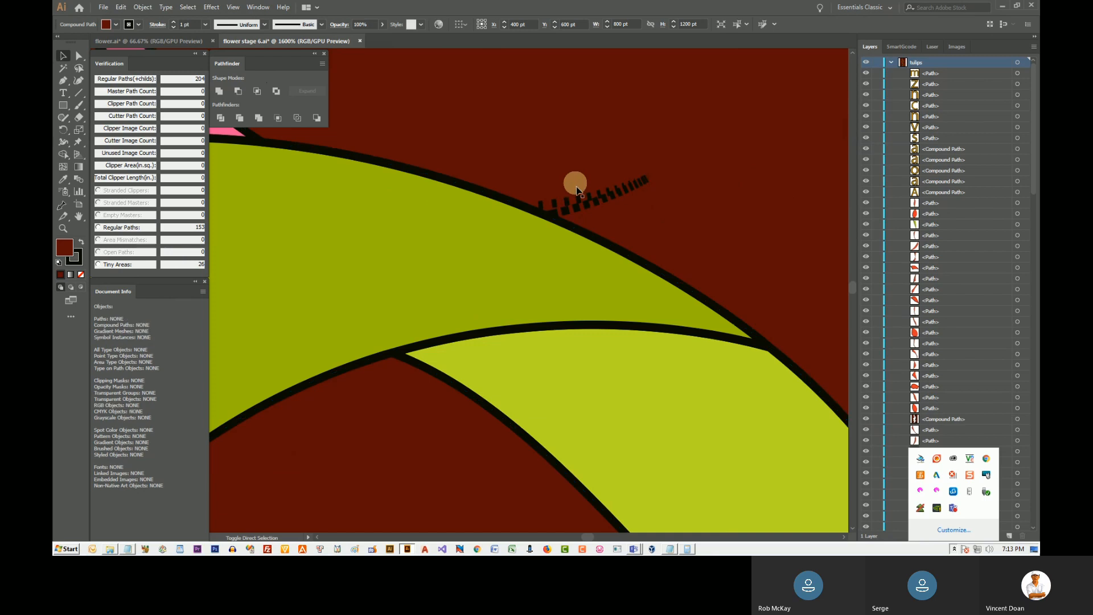
click(586, 208)
right_click(586, 206)
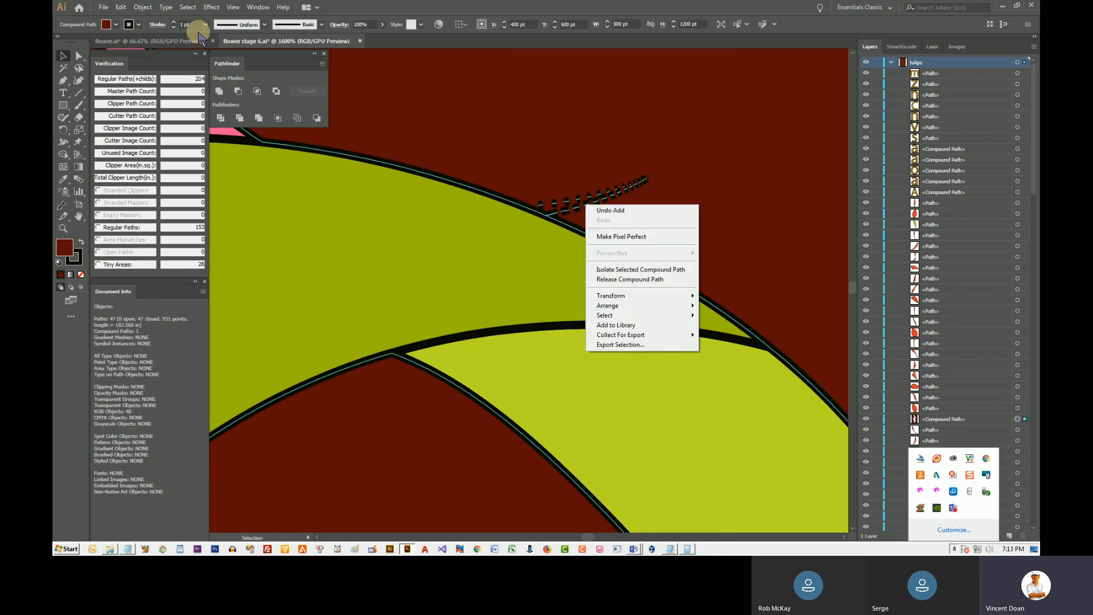
click(142, 7)
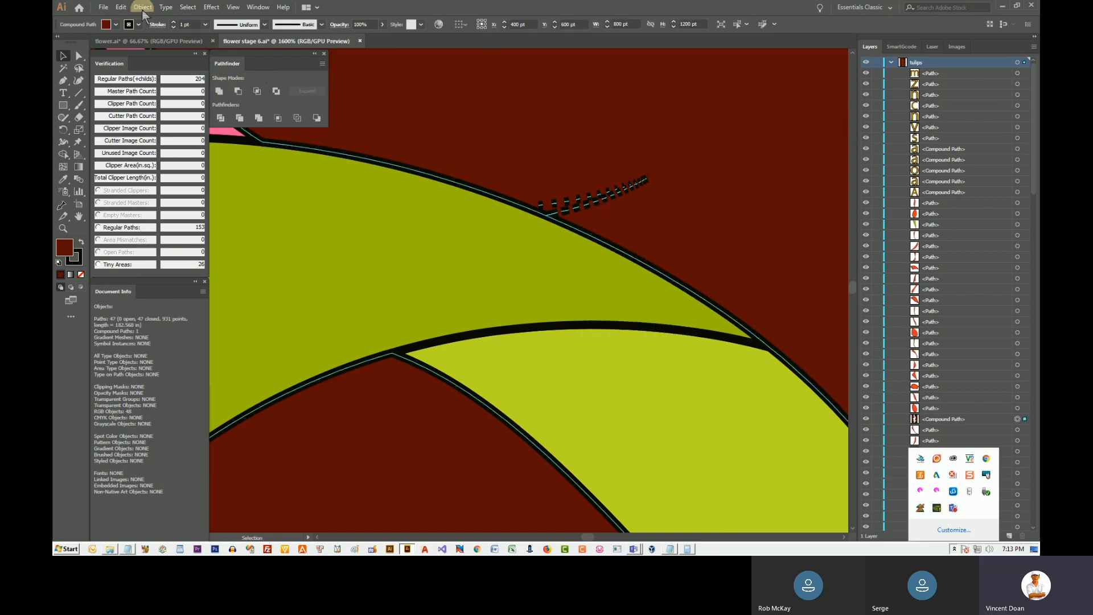
click(440, 8)
click(615, 200)
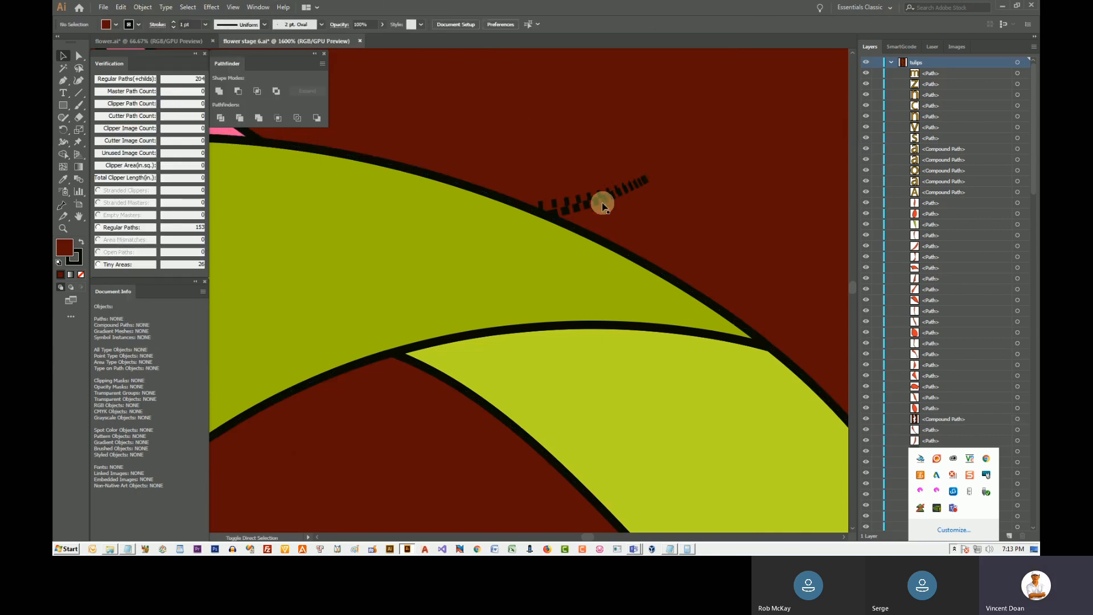
scroll(603, 201, up, 3)
click(612, 197)
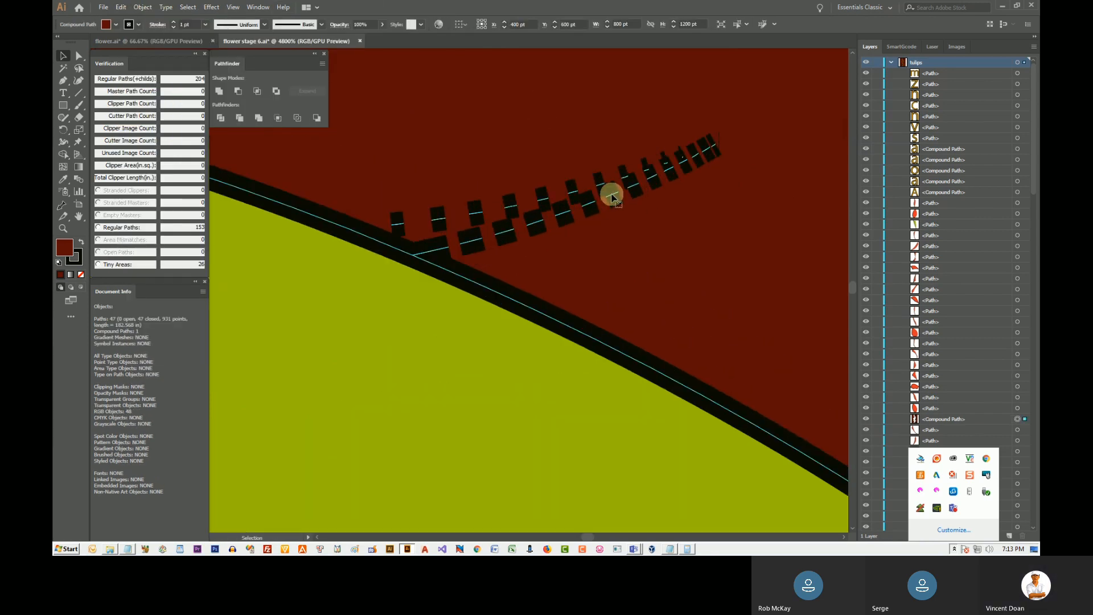
right_click(612, 197)
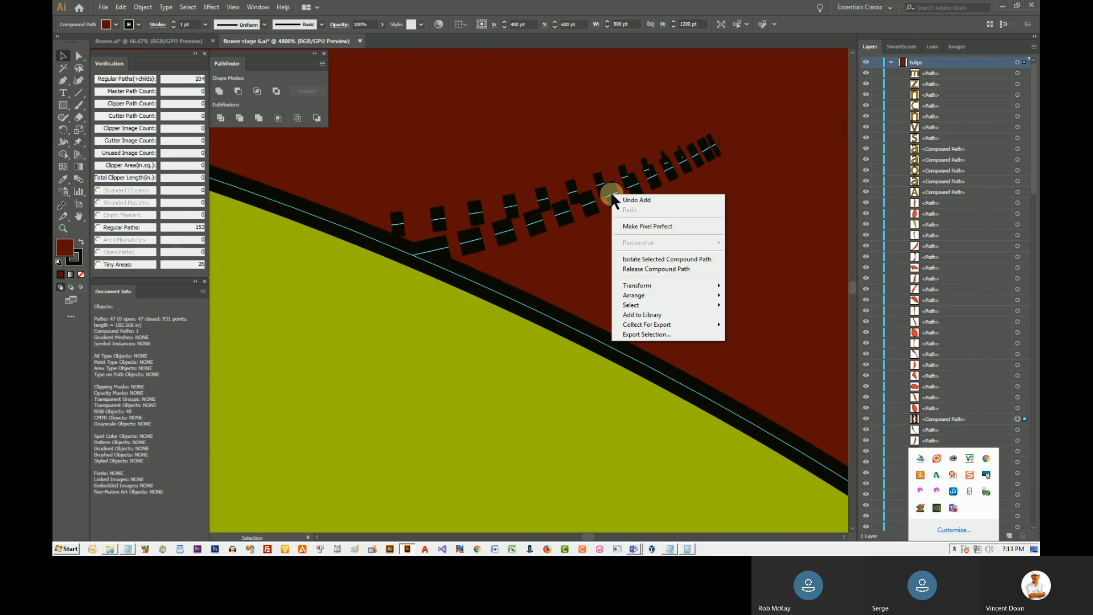
click(580, 188)
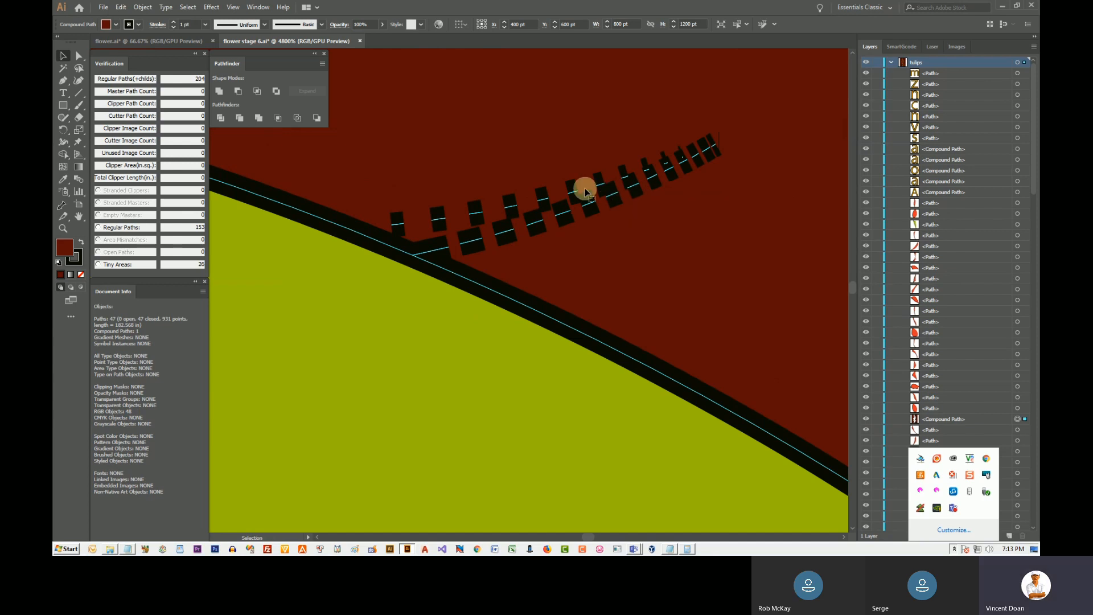
click(473, 309)
click(470, 244)
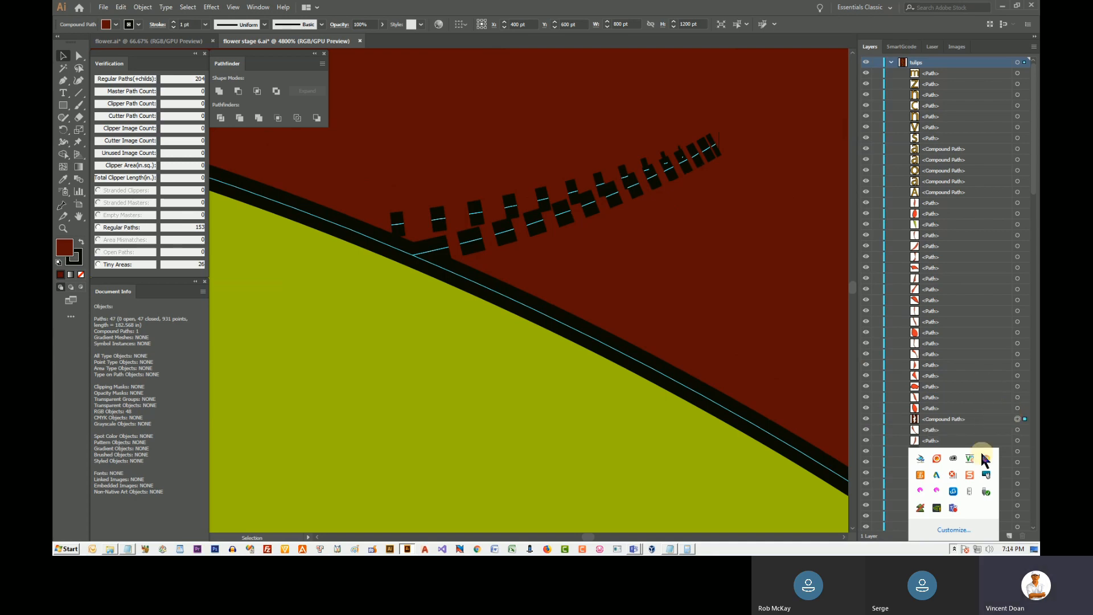
Step: Try deleting the dark red background compound path and undo the deletion
click(954, 549)
click(955, 408)
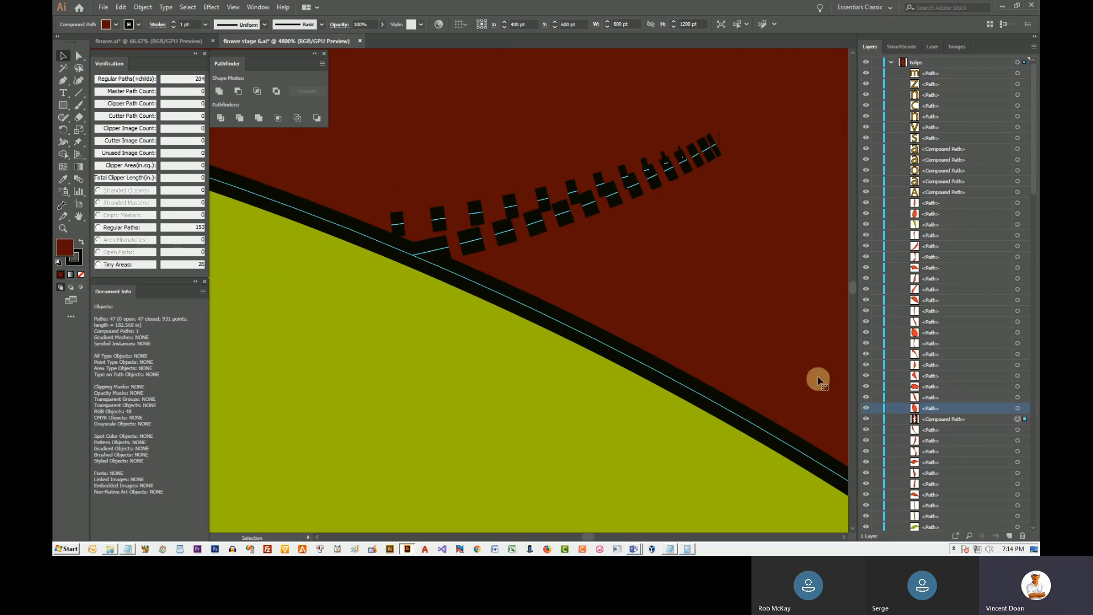
key(Delete)
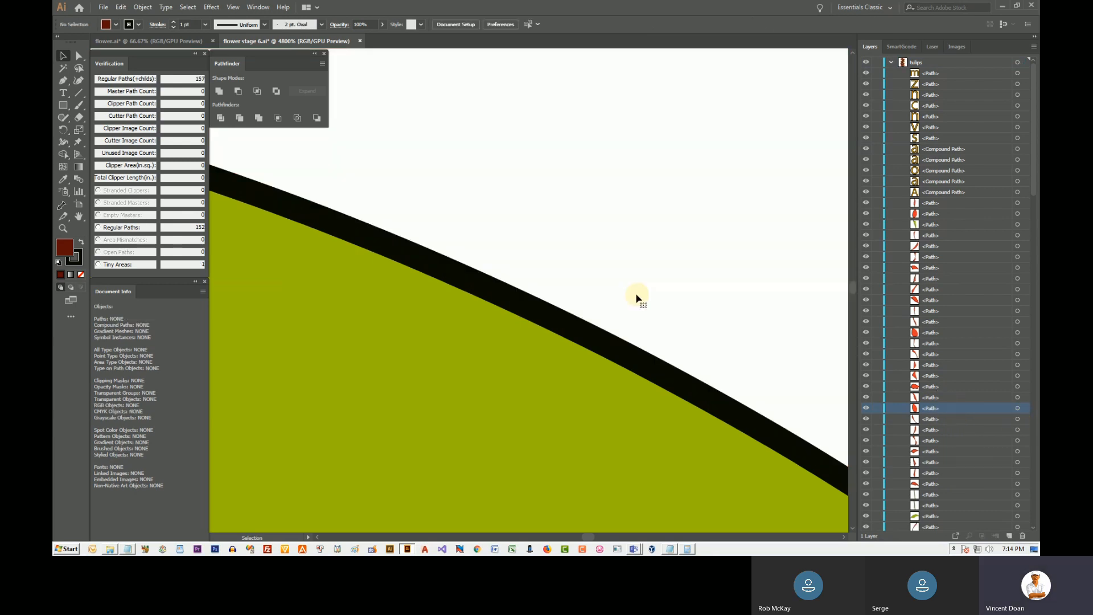
key(ctrl+z)
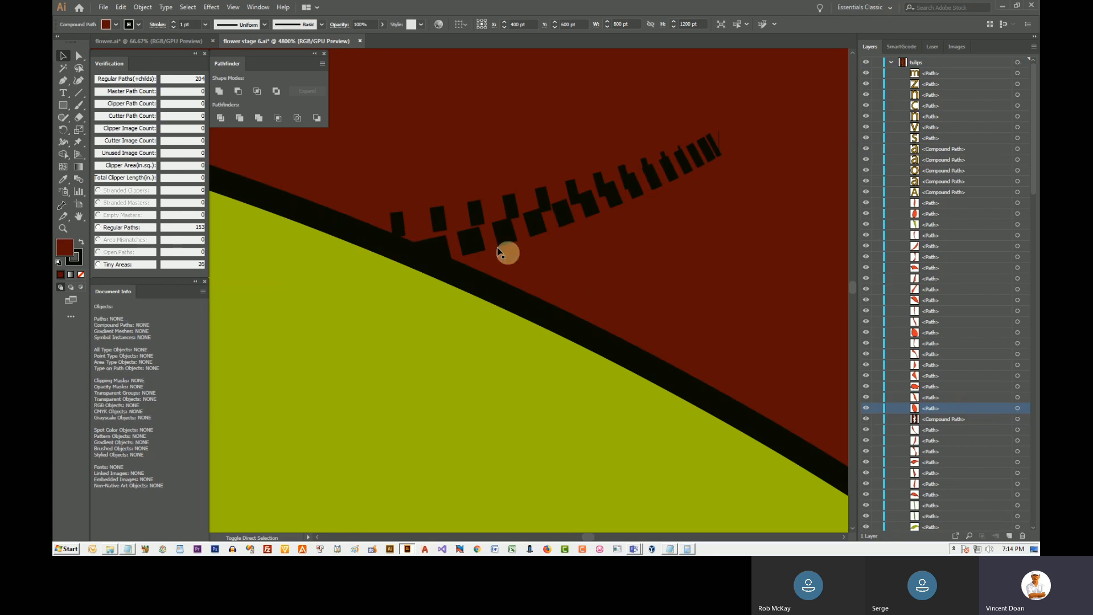
click(471, 241)
right_click(470, 243)
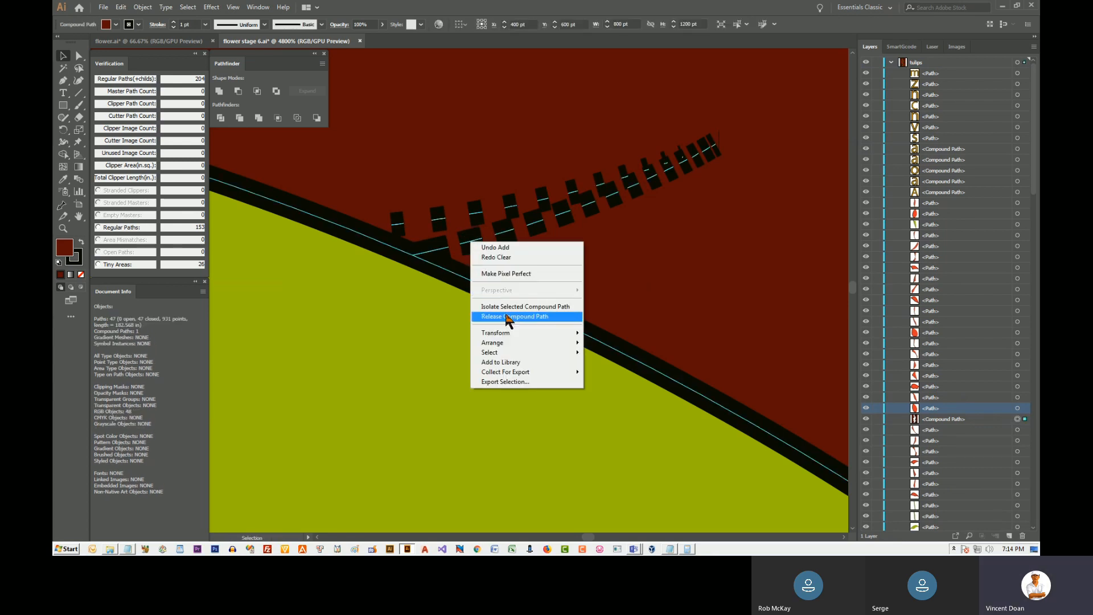
click(512, 199)
Step: Undo the uniting of the swirl tip with the background and clear the selection
scroll(592, 260, down, 3)
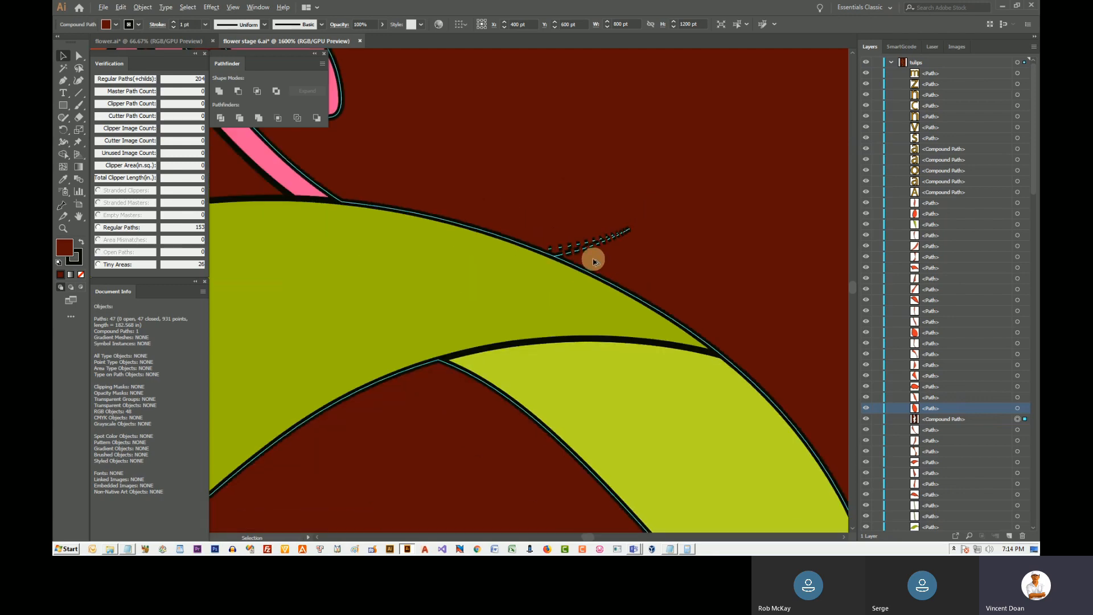
scroll(593, 260, down, 5)
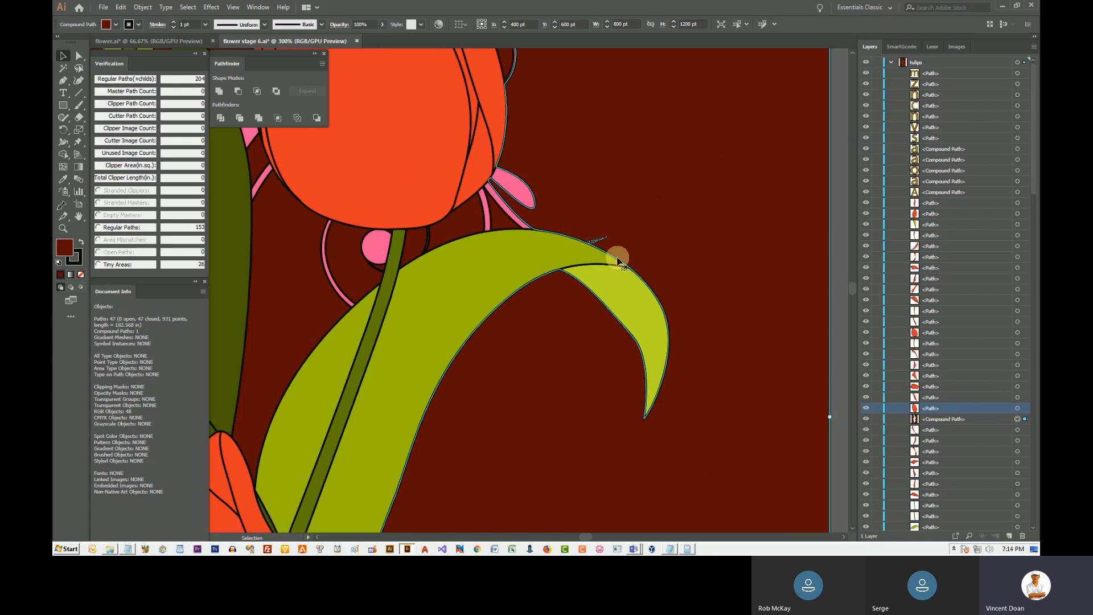
key(ctrl+z)
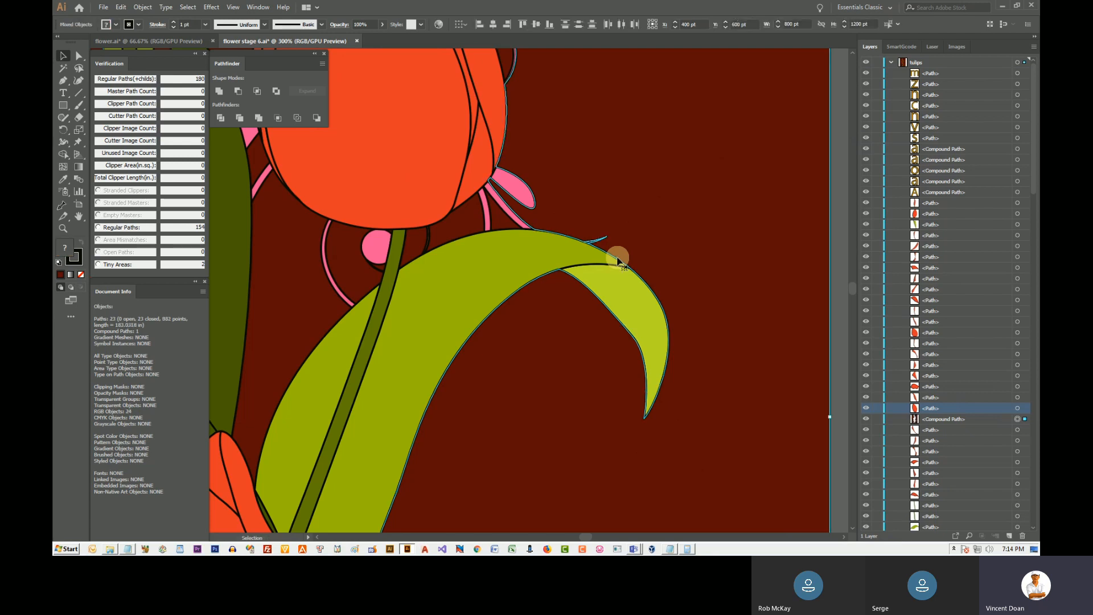
key(ctrl+z)
key(ctrl+shift+a)
Step: Move the tiny pink swirl tip down over the curled leaf's upper edge, away from the gap it fills
scroll(592, 245, up, 6)
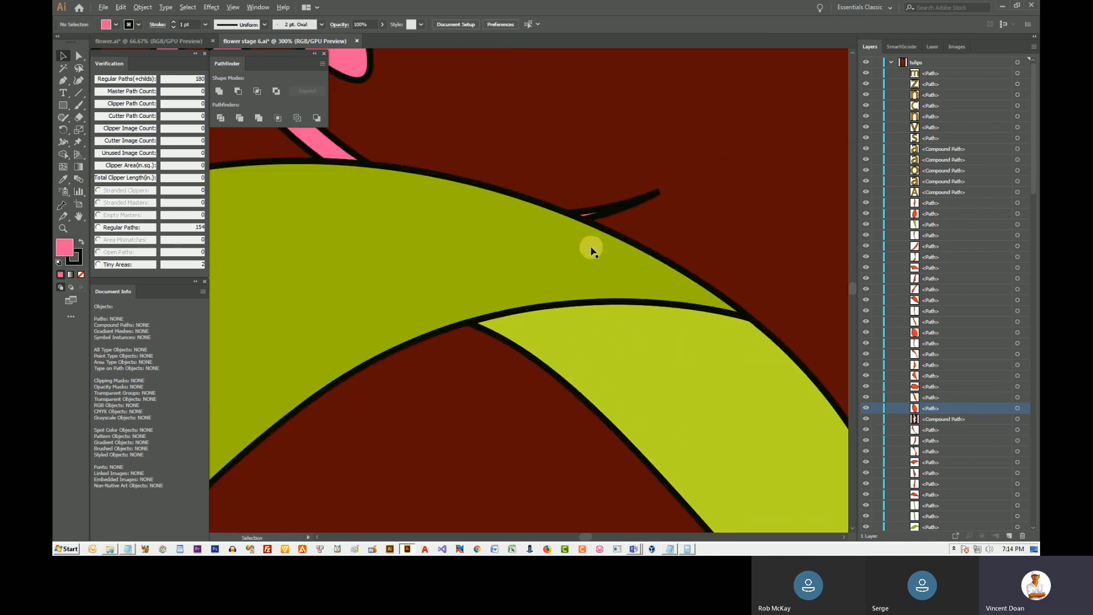
drag(593, 186, 697, 249)
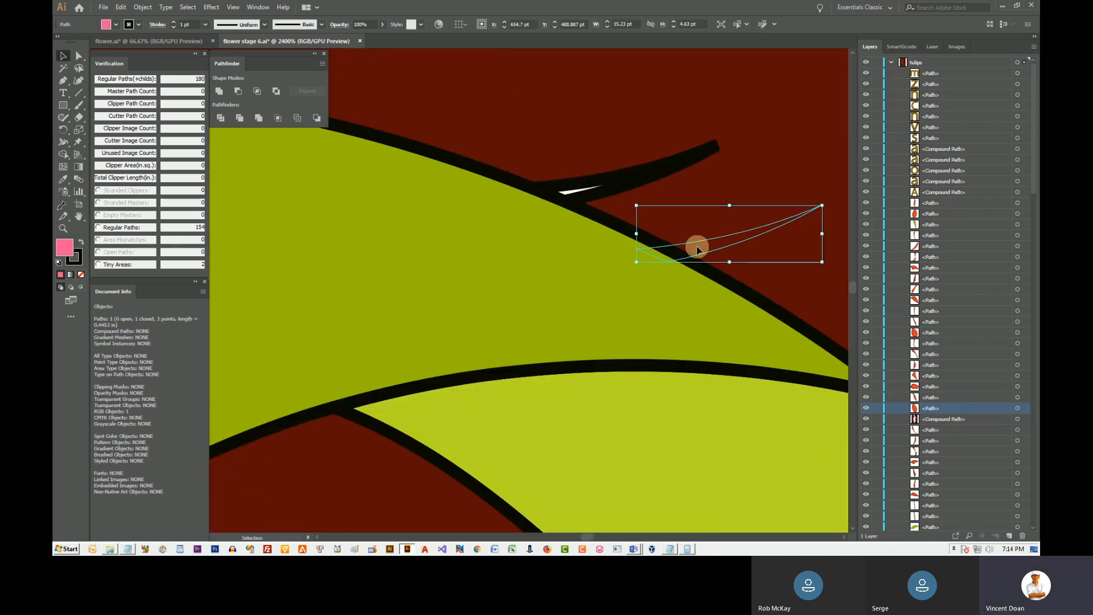
Step: Delete the moved pink swirl tip and remove the anchor point at the far end of the background's matching notch
key(Delete)
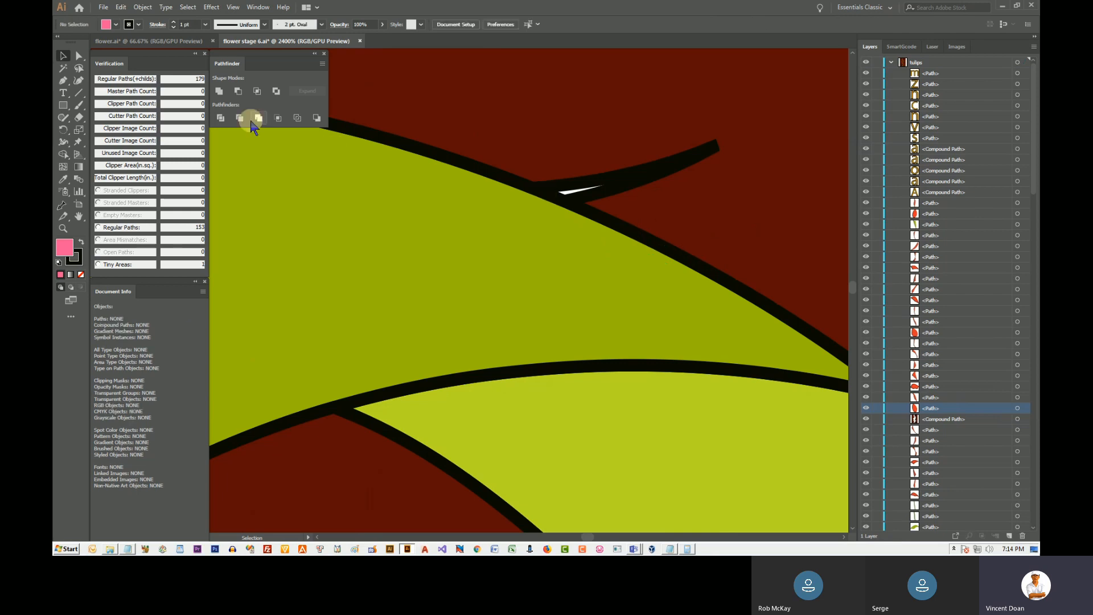
click(78, 57)
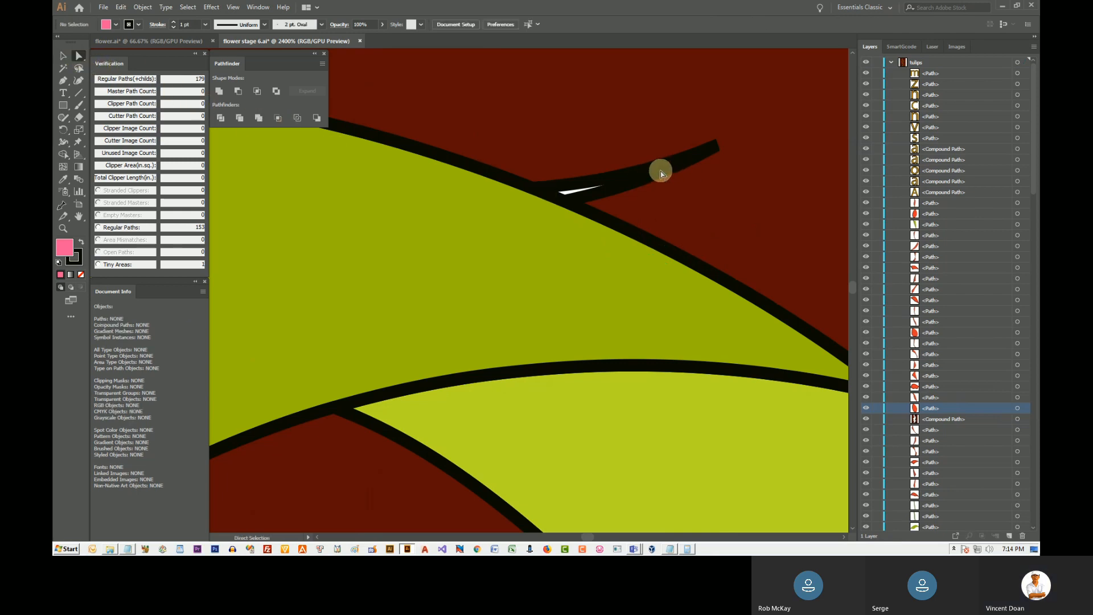
click(590, 196)
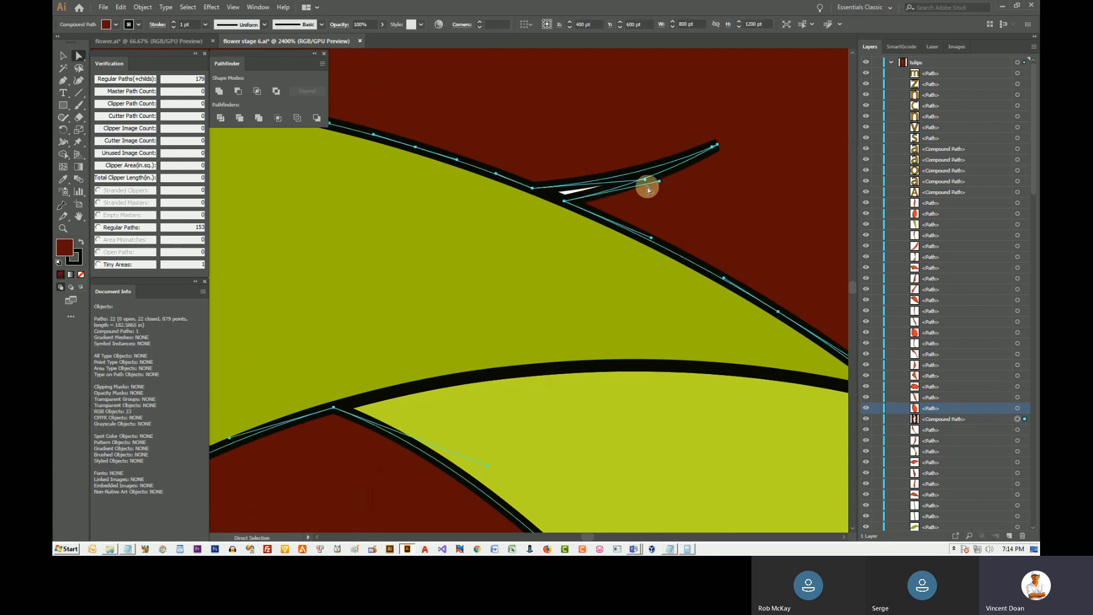
click(718, 145)
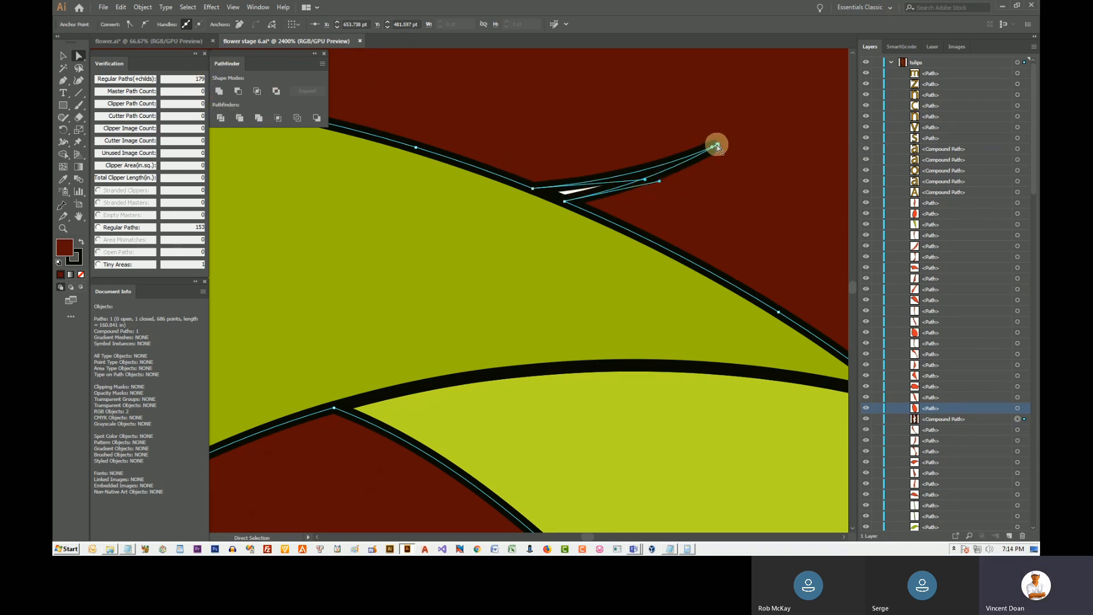
click(239, 25)
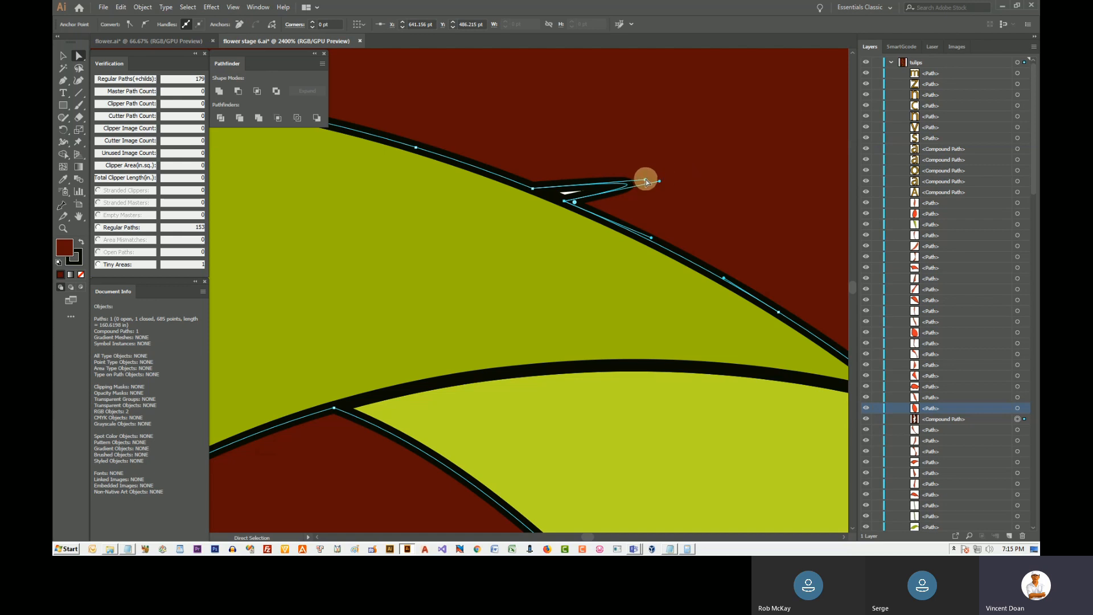
Step: Retract both remaining curve handles of the notch so the background edge follows the curled leaf, and clear the selection
drag(646, 181, 532, 188)
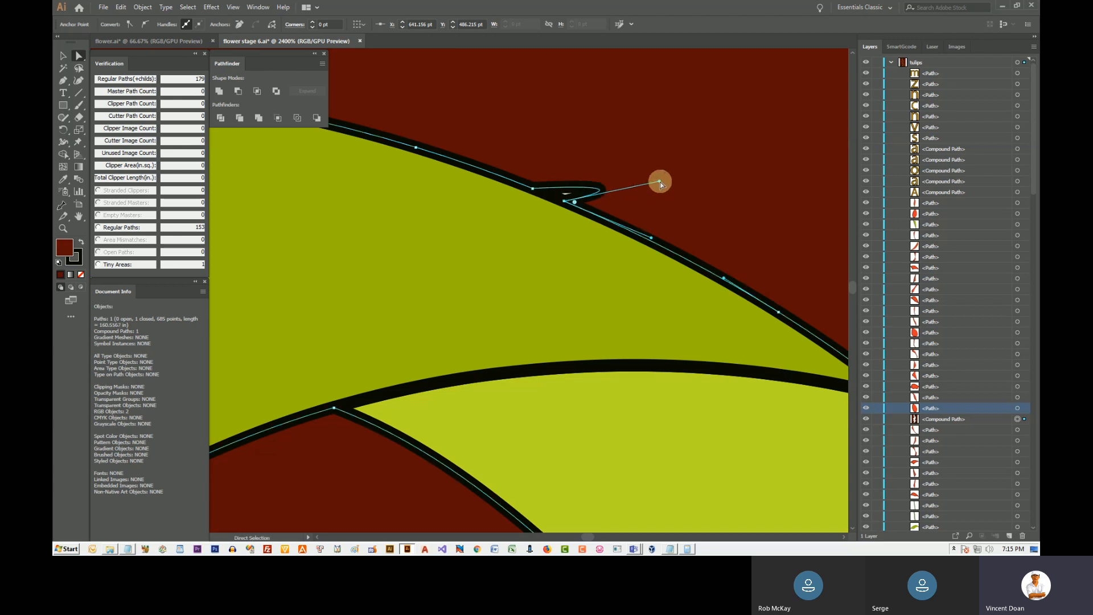
drag(659, 181, 567, 203)
scroll(605, 208, down, 4)
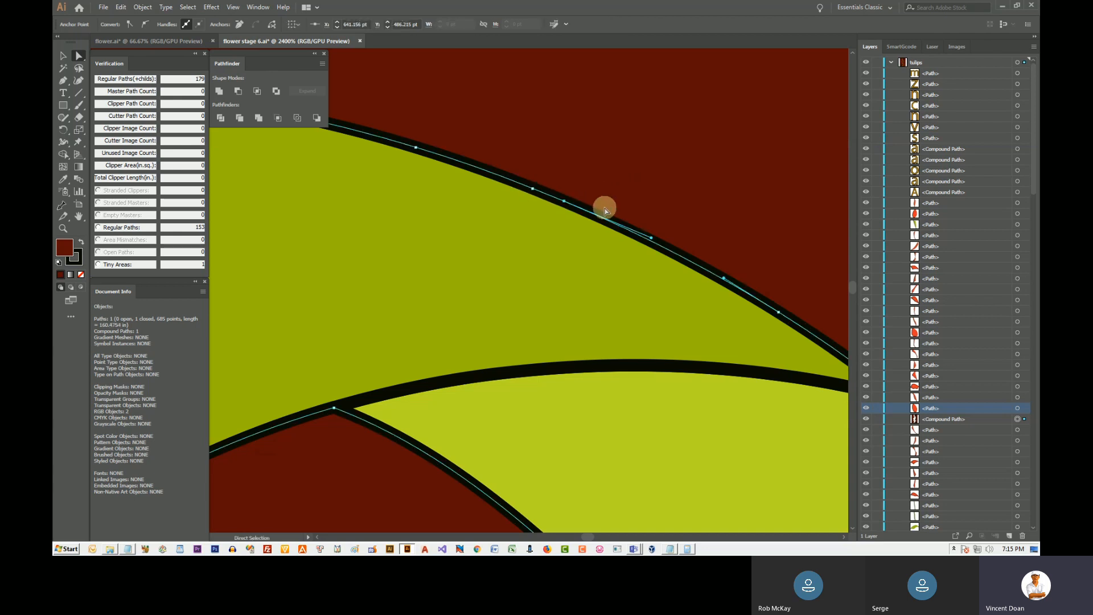
scroll(636, 204, down, 4)
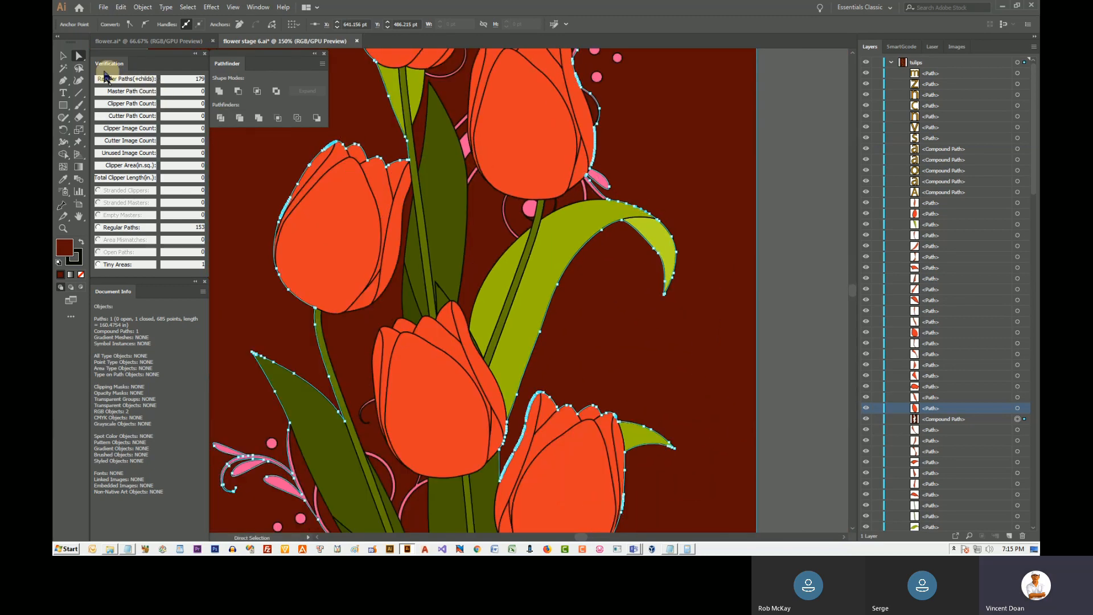
click(63, 55)
click(791, 222)
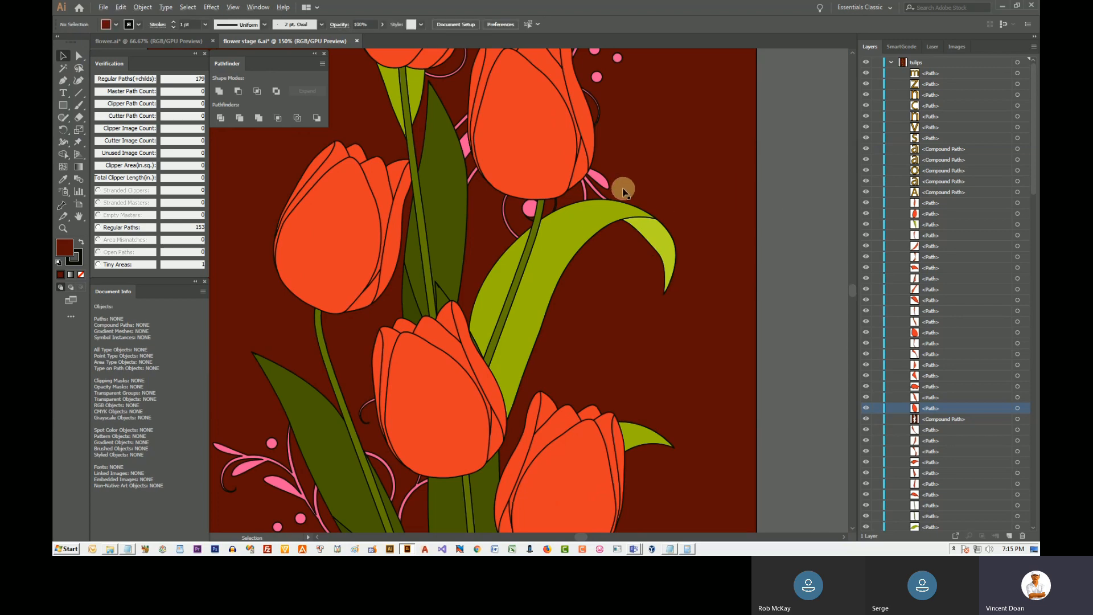
Step: Select the remaining tiny area beside the stem below the tulip and unite it with the adjoining pink circle
scroll(622, 182, down, 2)
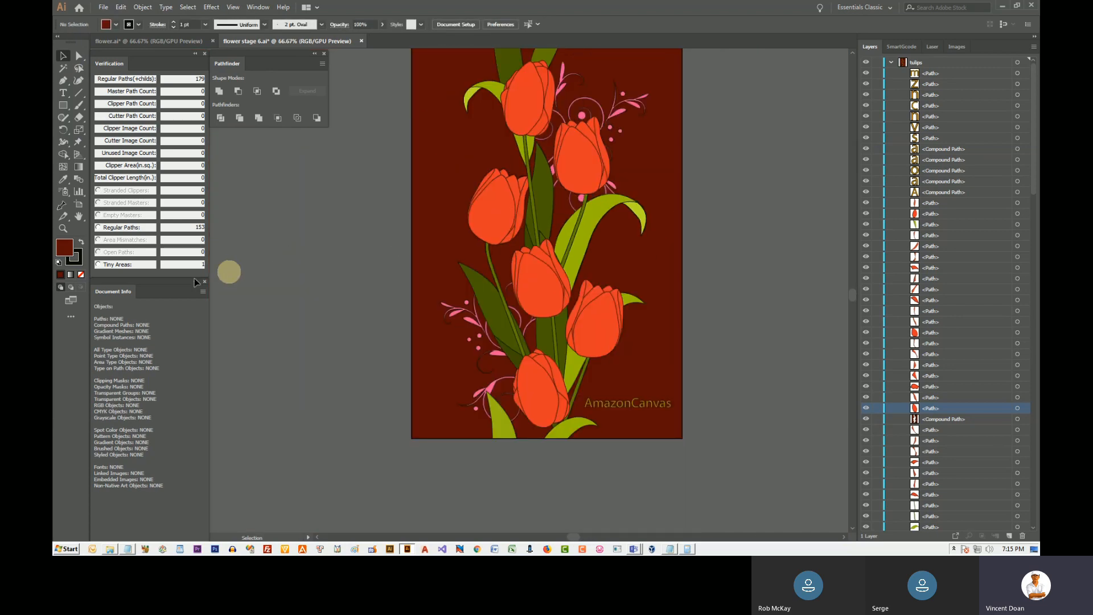
click(98, 264)
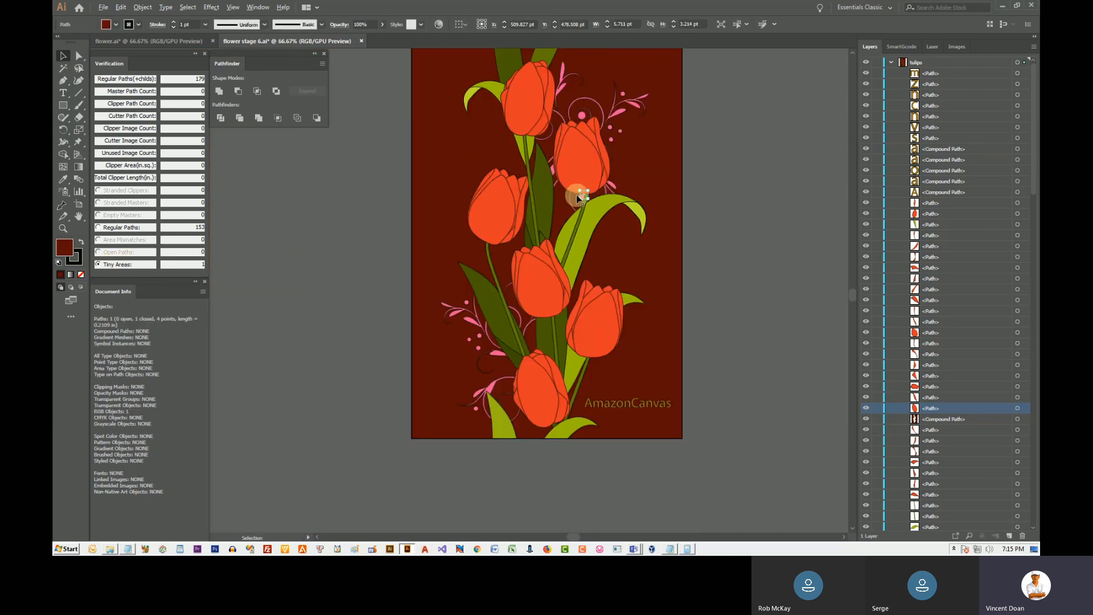
scroll(583, 195, up, 8)
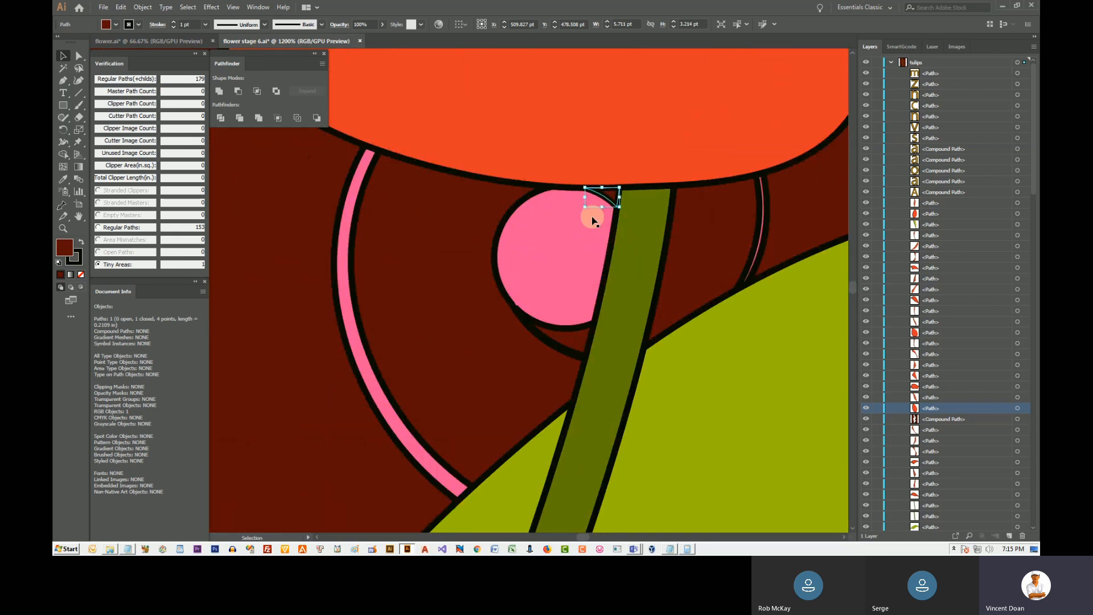
shift+click(567, 240)
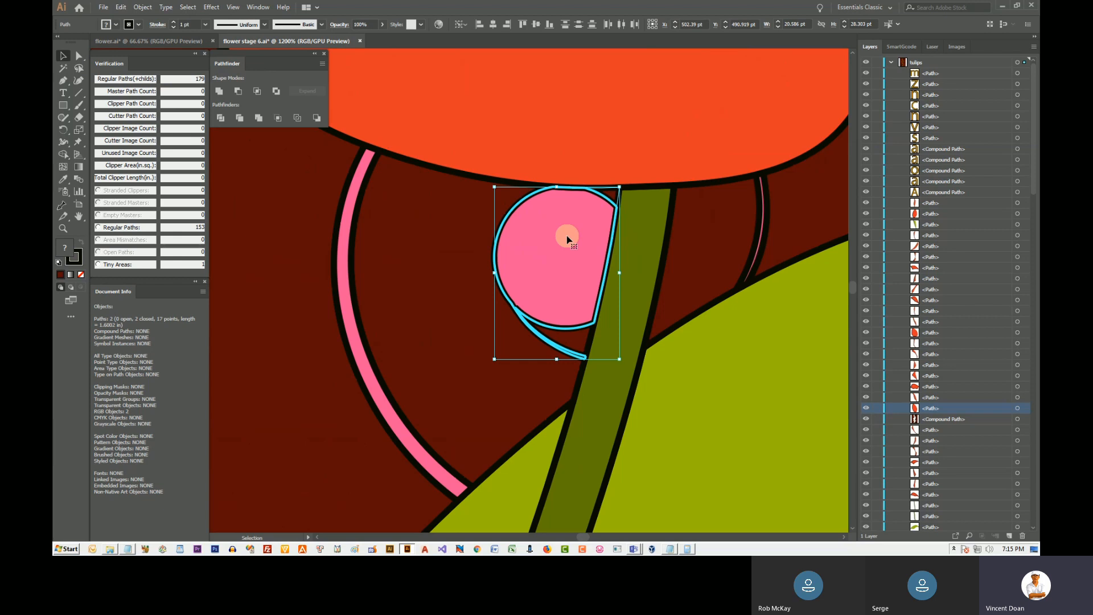
click(218, 91)
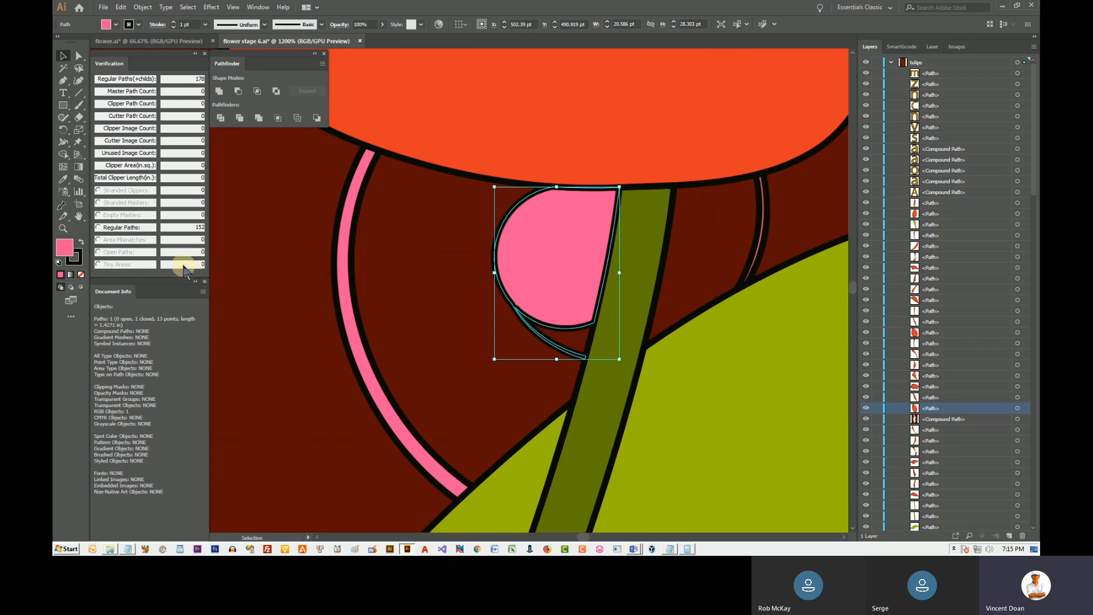
Step: Select the entire tulip artwork and run the Smart Profiling laser job on Artboard 2, accepting corner rounding to 0.003 inch radius
scroll(586, 247, down, 3)
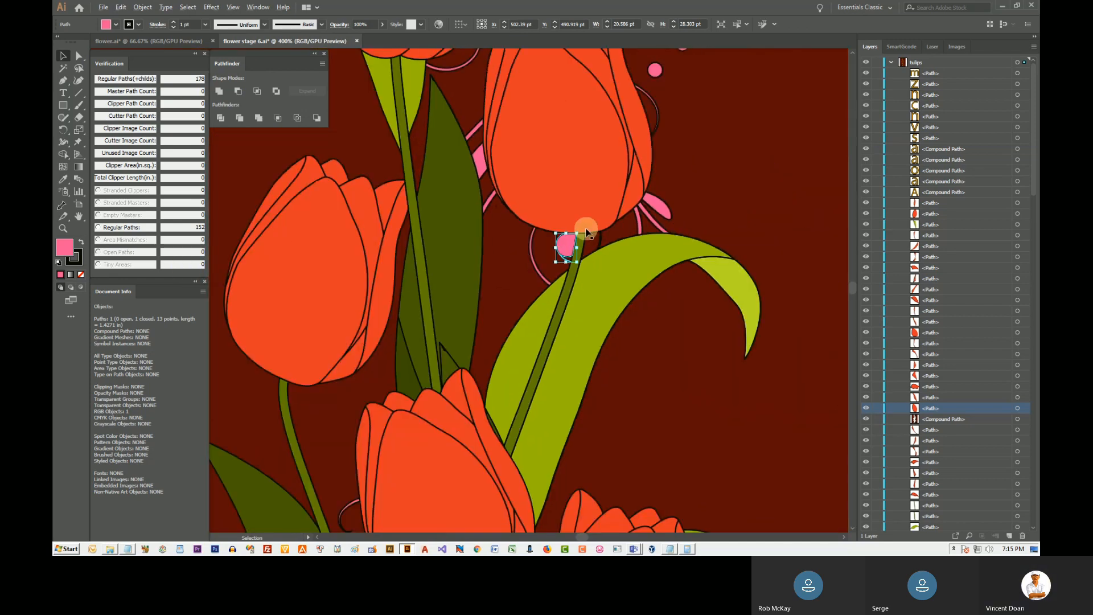
scroll(586, 231, down, 5)
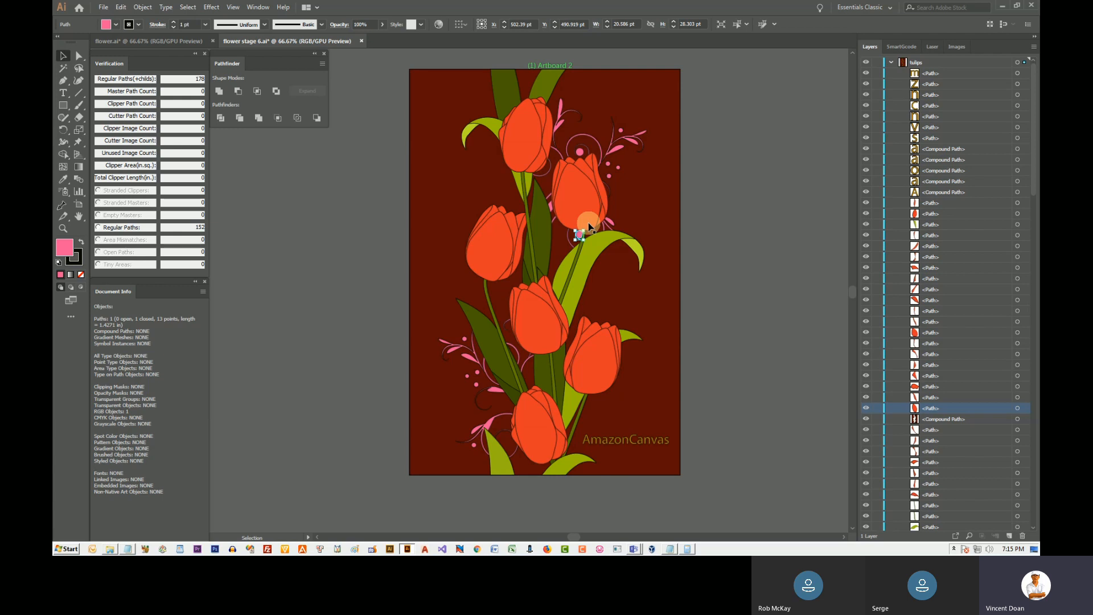
click(756, 234)
drag(381, 56, 681, 493)
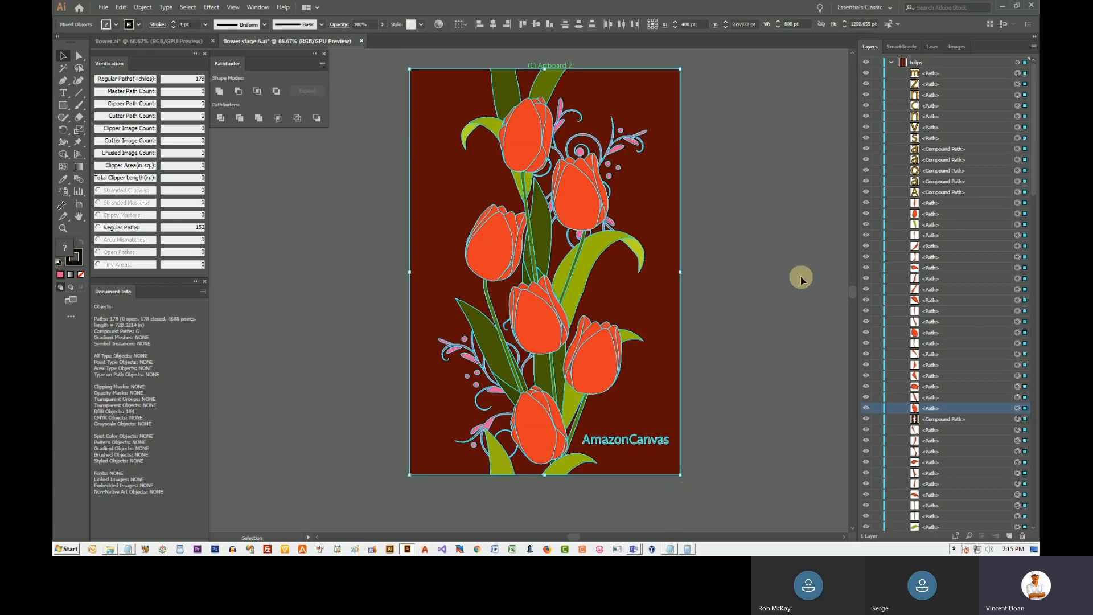
click(933, 48)
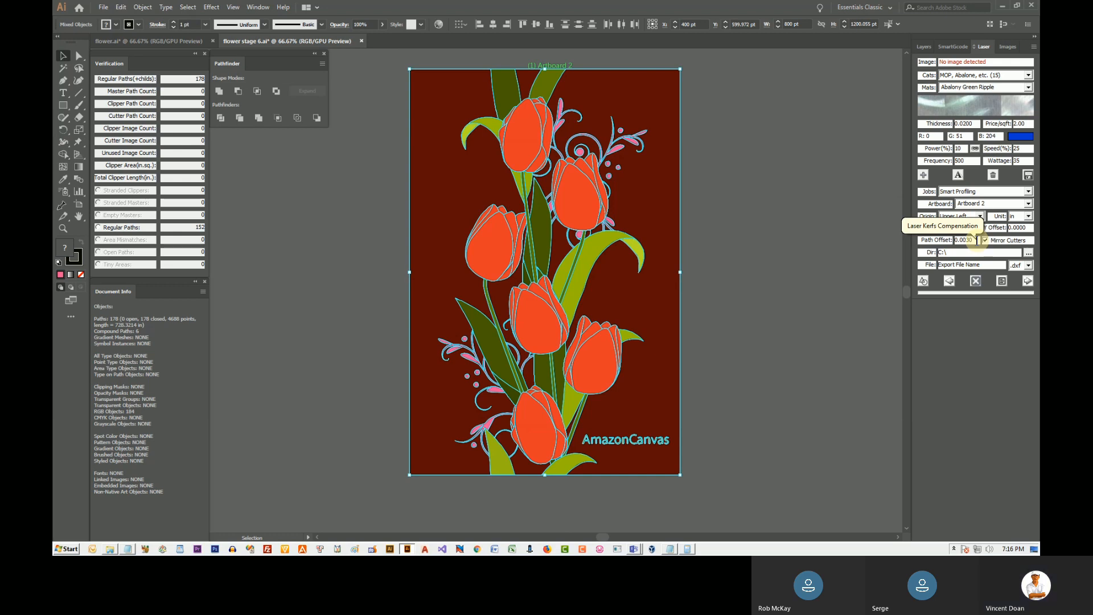
click(924, 283)
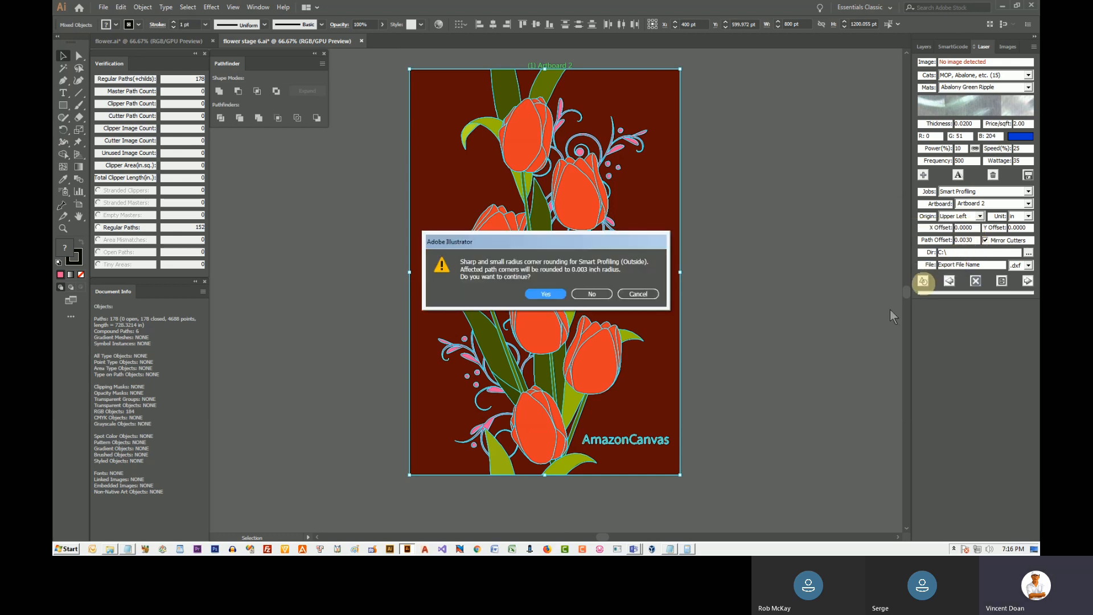
click(558, 292)
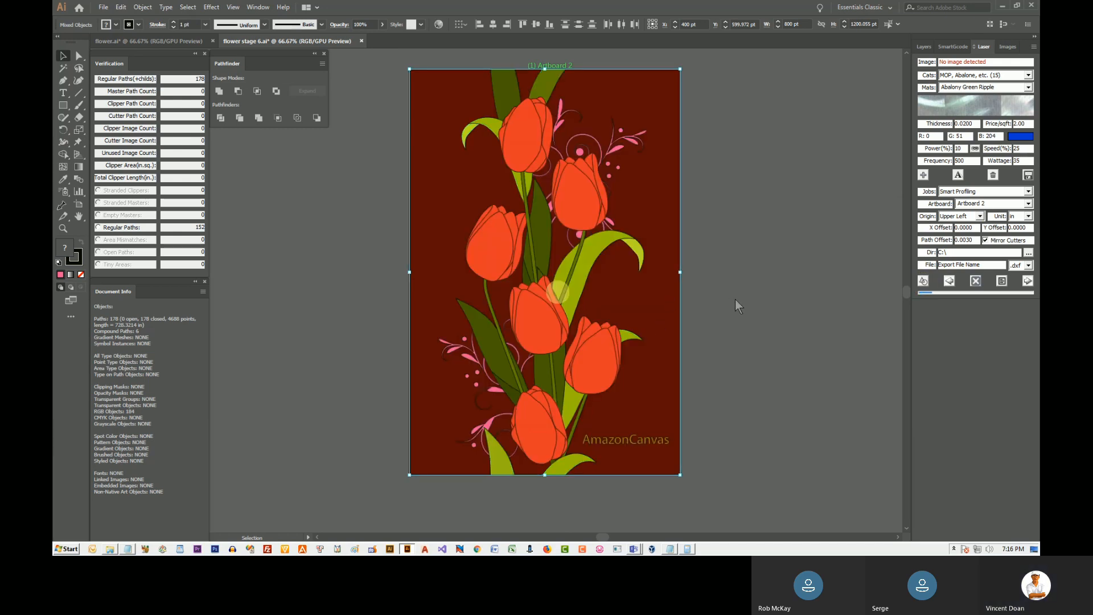